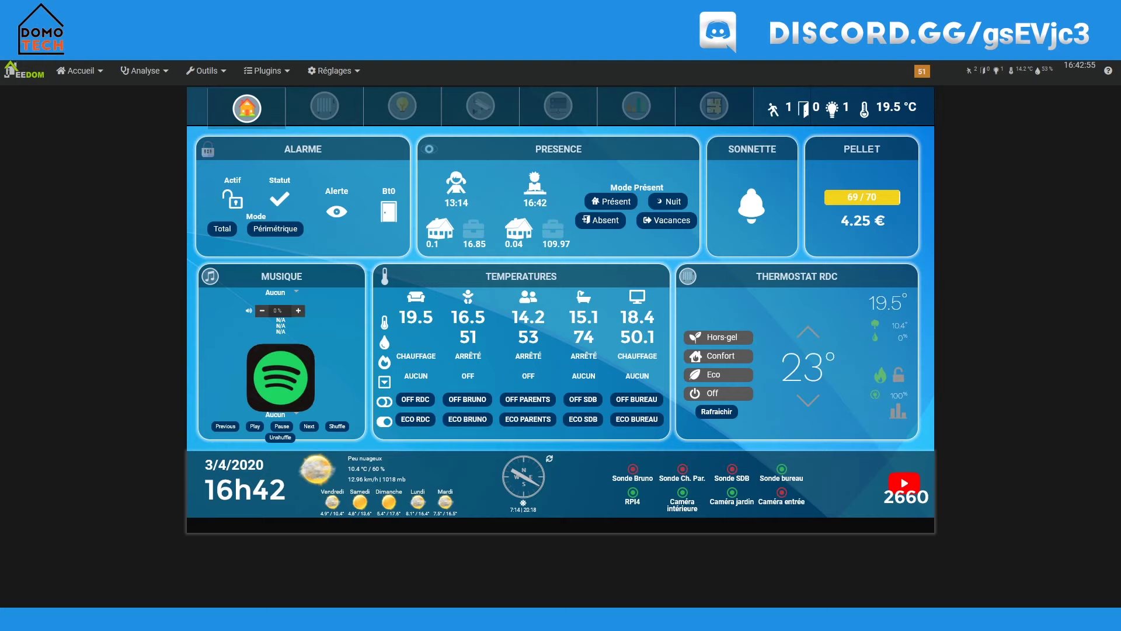
- Turn on the design's edit mode to view the outlines of its tables and widgets, and turn it off again
key(alt+Tab)
key(super+Up)
mouse_move(535, 353)
right_click(173, 285)
click(181, 304)
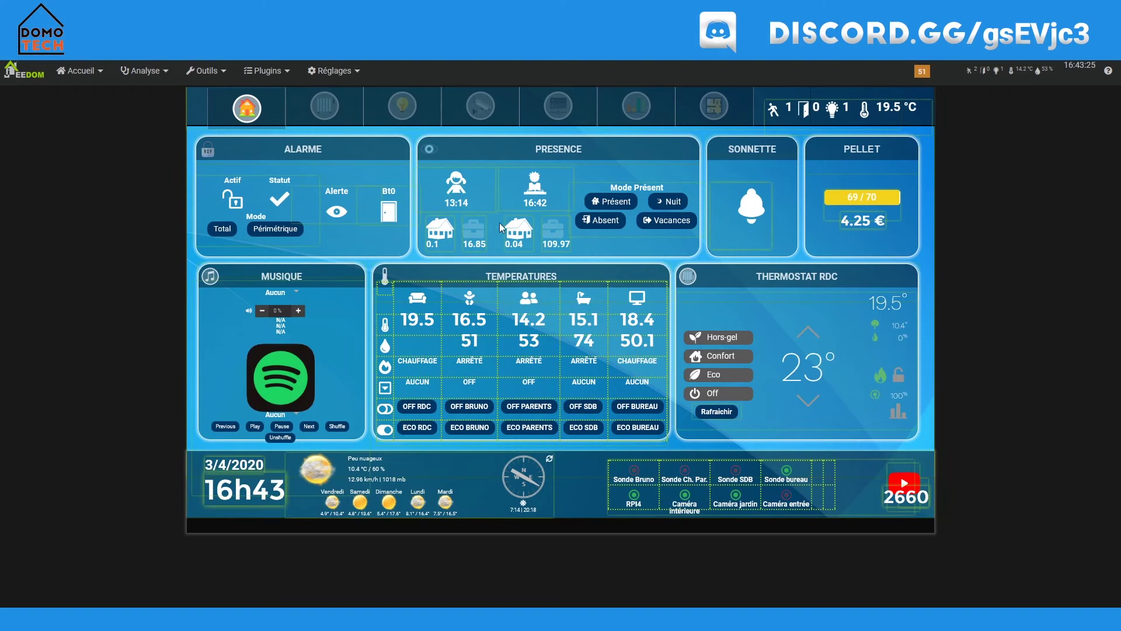
mouse_move(485, 236)
right_click(771, 585)
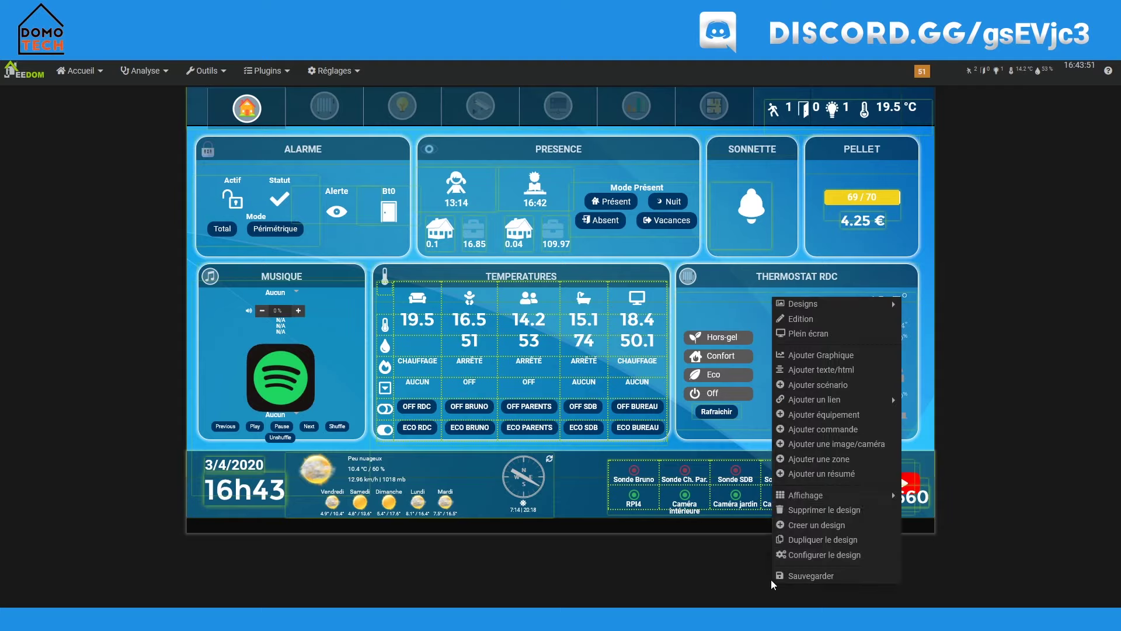
click(813, 318)
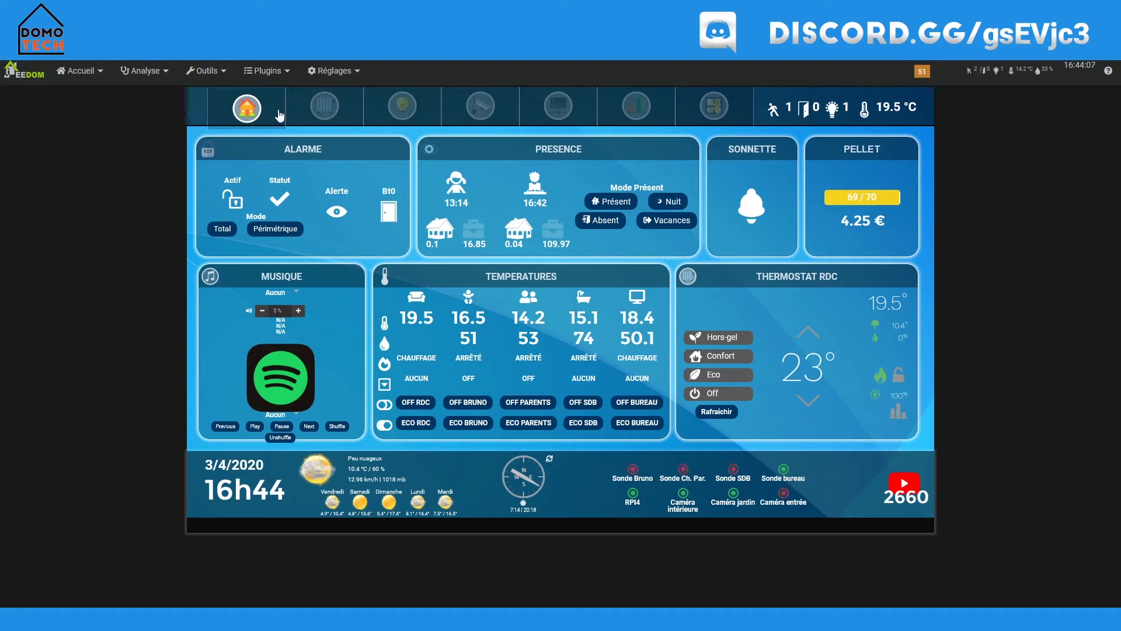
- Open the Virtuel plugin page from the Programmation category in a new browser tab
click(266, 71)
mouse_move(315, 244)
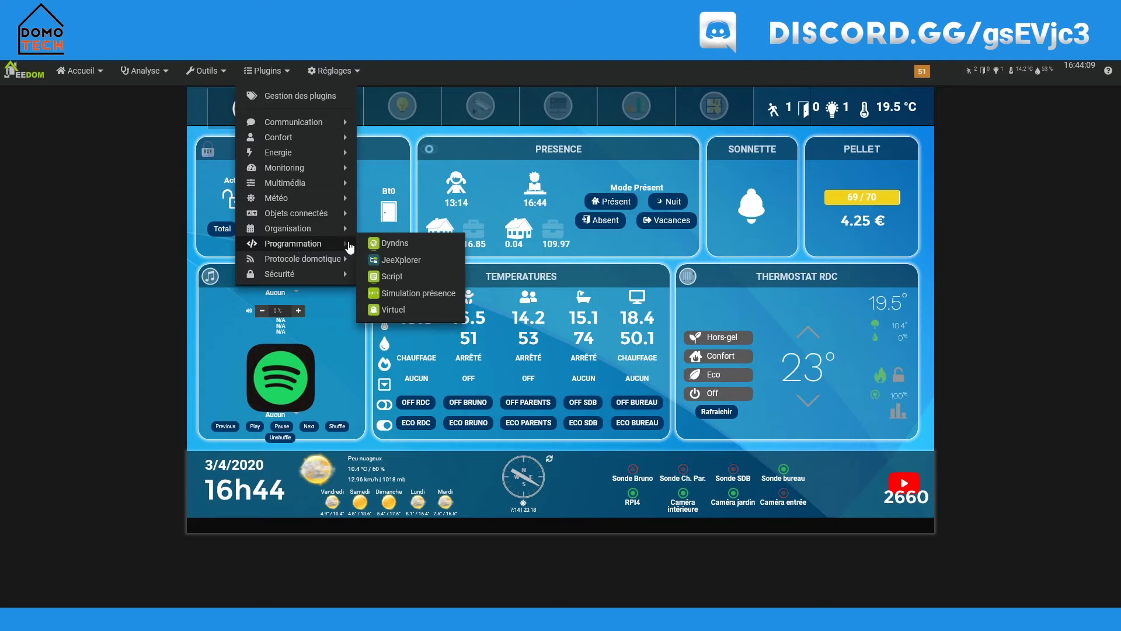
right_click(402, 312)
click(426, 316)
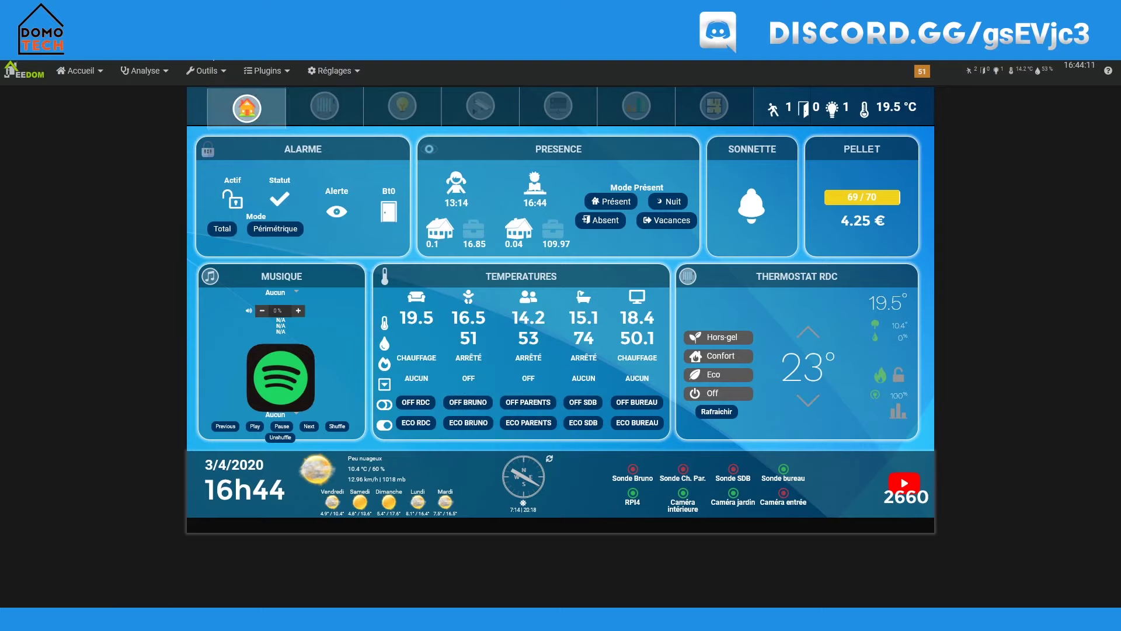
click(170, 9)
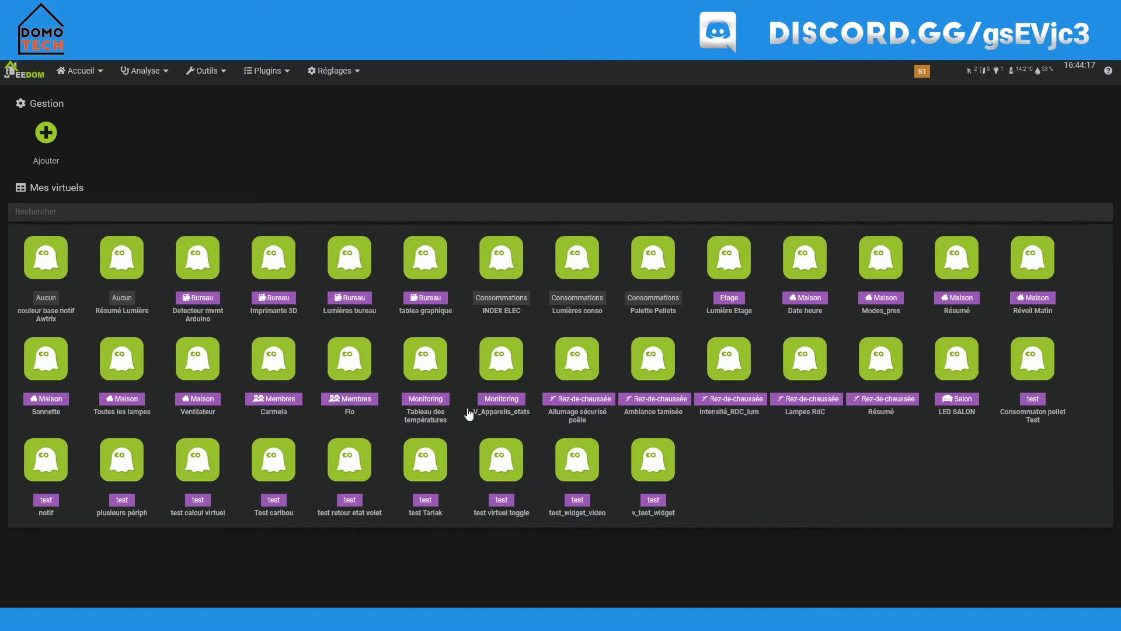
- Open the virtual device "Tableau des températures" and examine its full list of info and action commands
click(421, 361)
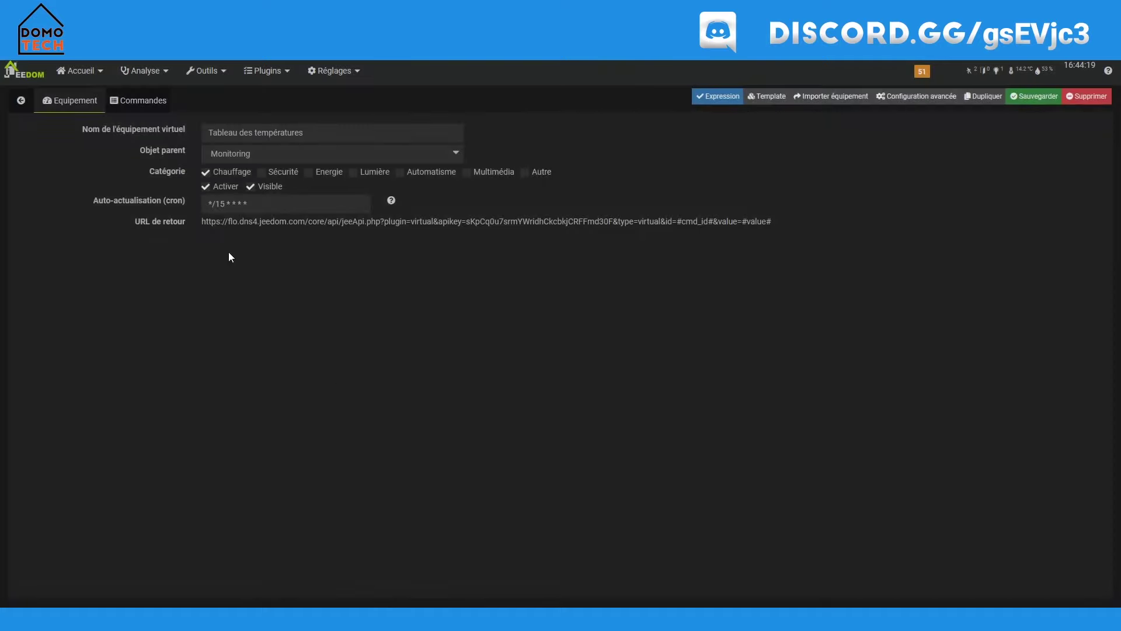
click(138, 101)
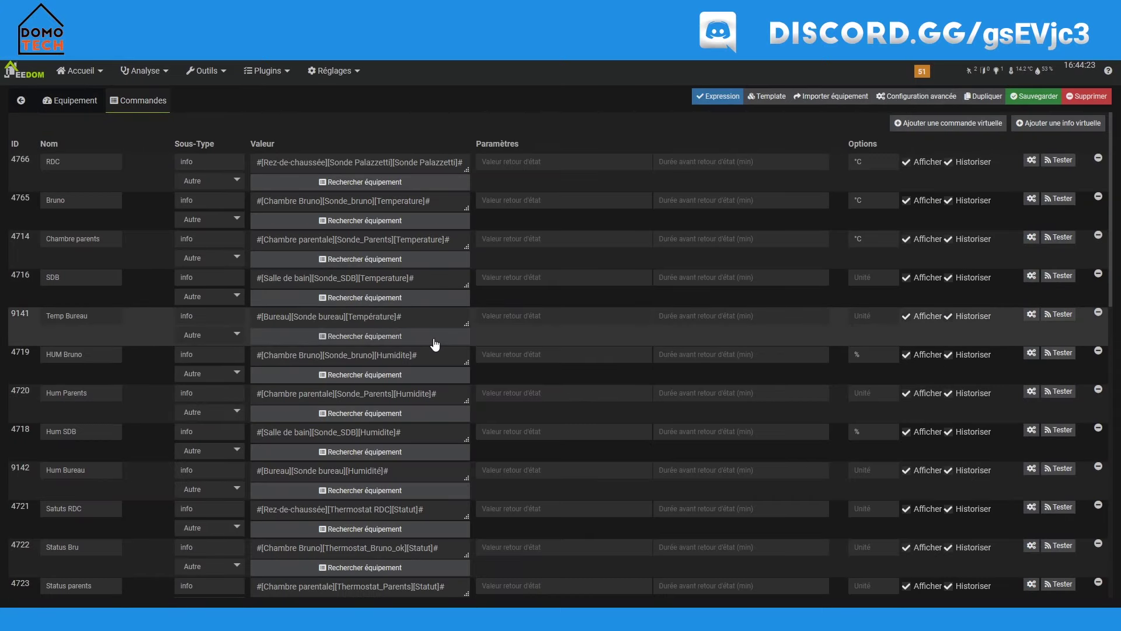
scroll(513, 300, down, 8)
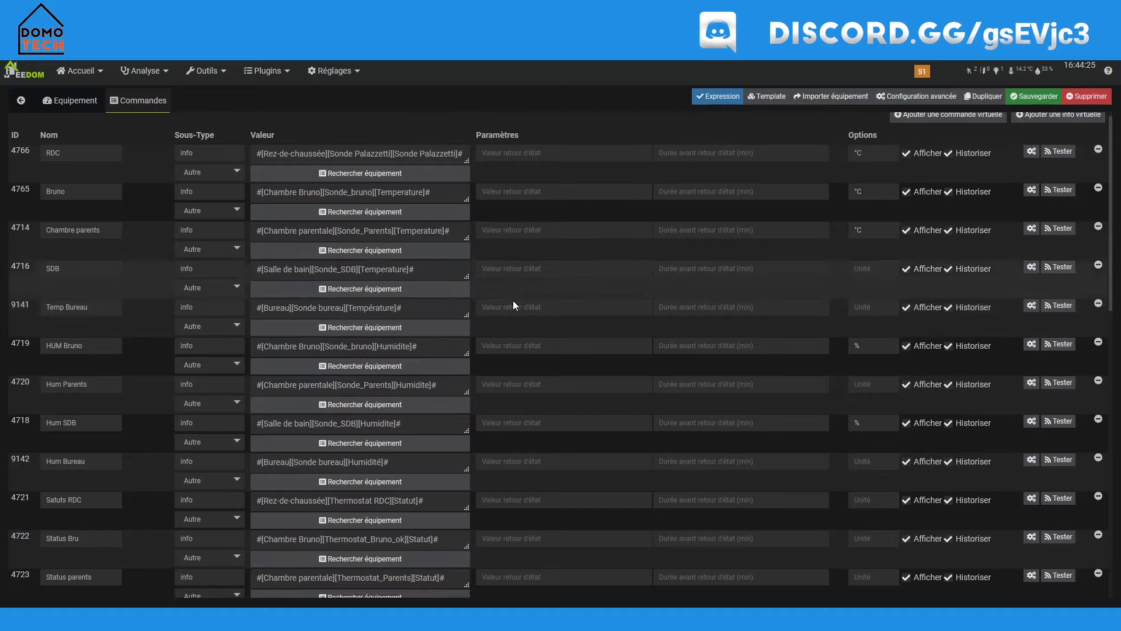
scroll(506, 302, up, 10)
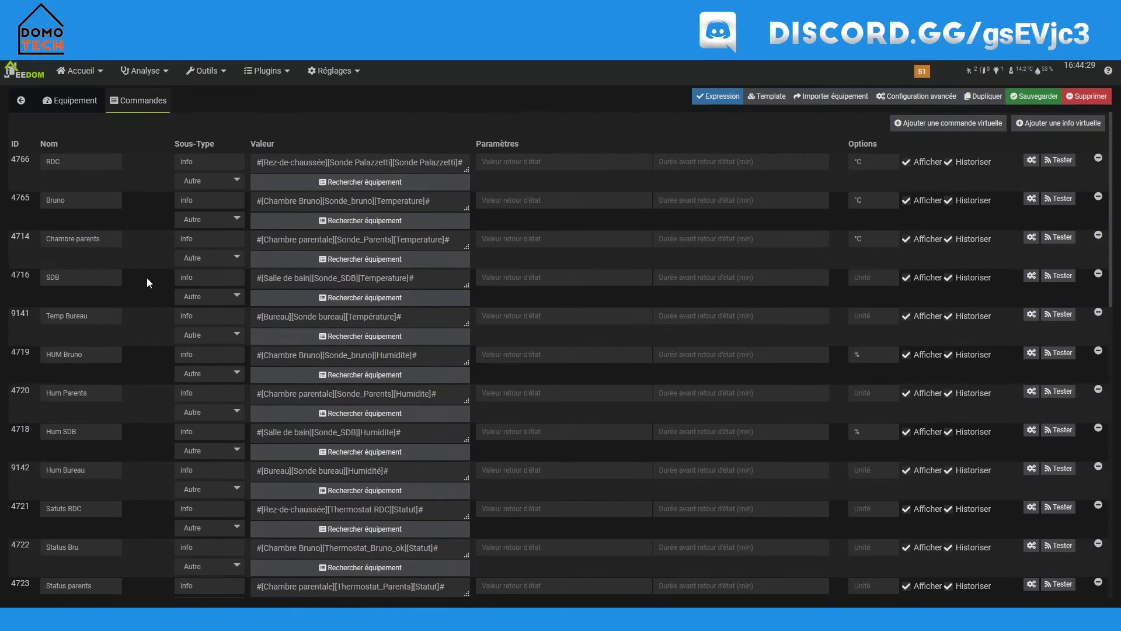
scroll(219, 270, down, 6)
scroll(221, 272, down, 5)
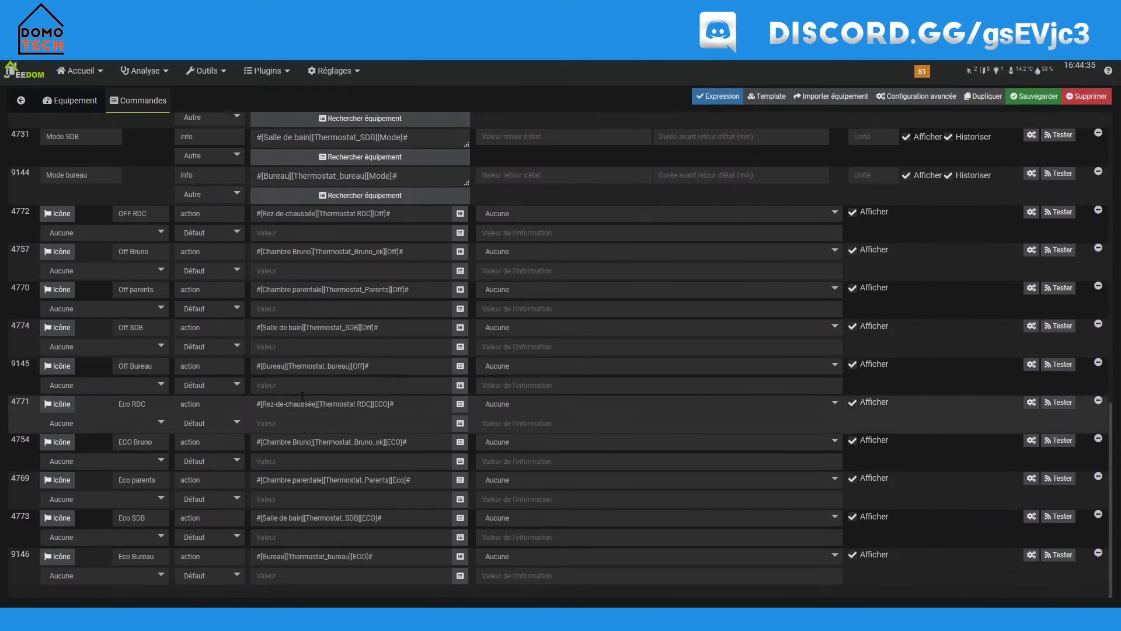
scroll(301, 391, up, 11)
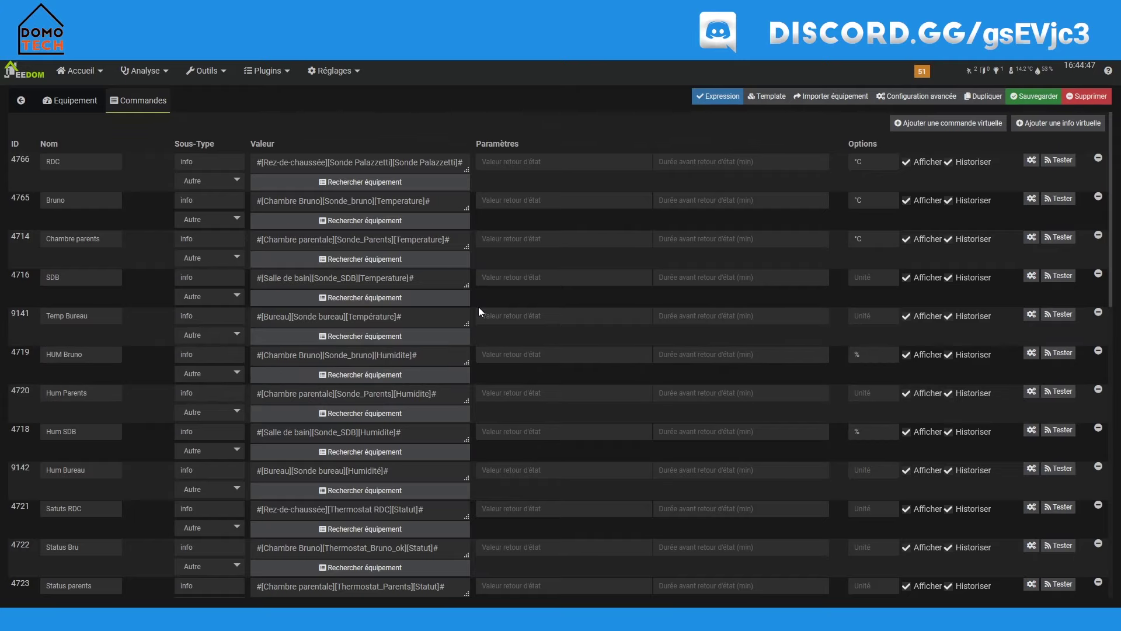
- Return to the virtual devices and view the commands of V_Appareils_etats
click(21, 101)
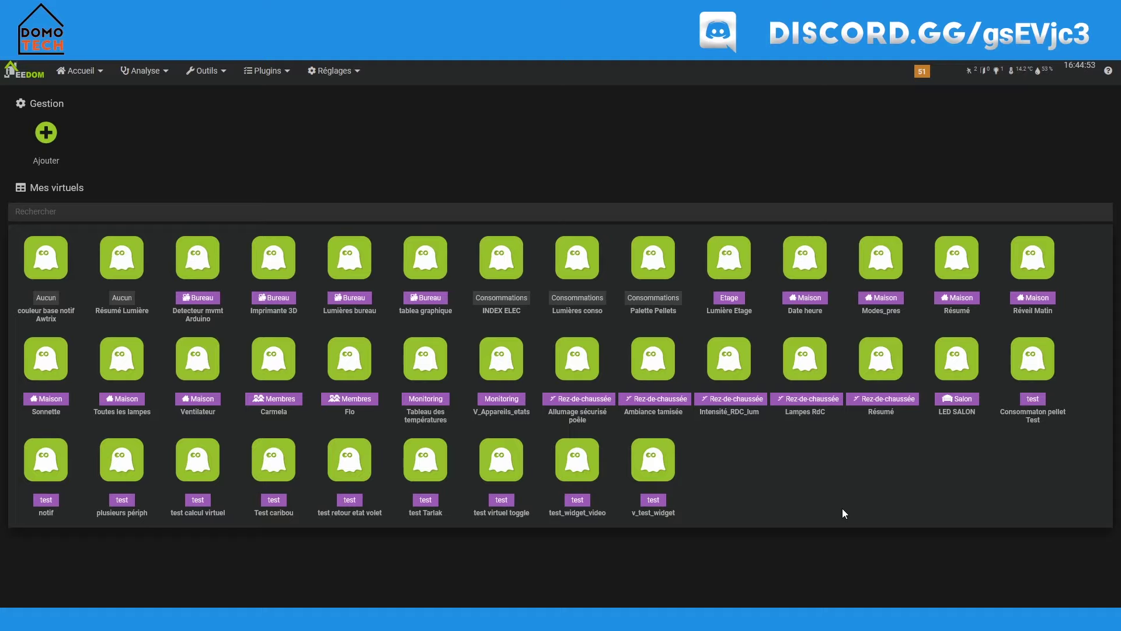
click(500, 361)
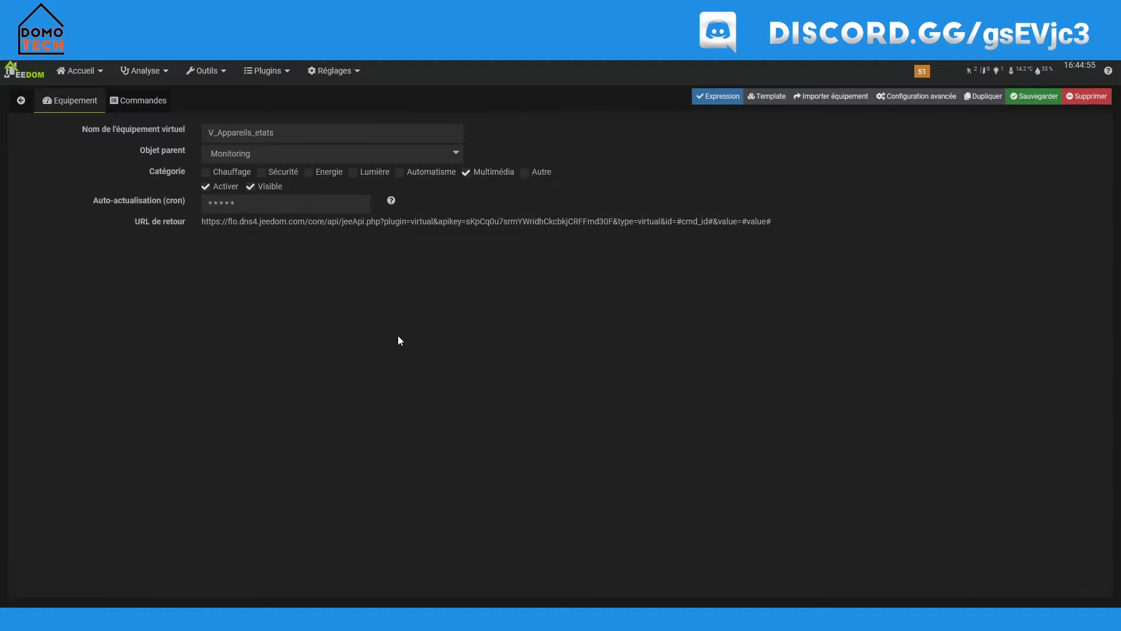
click(153, 105)
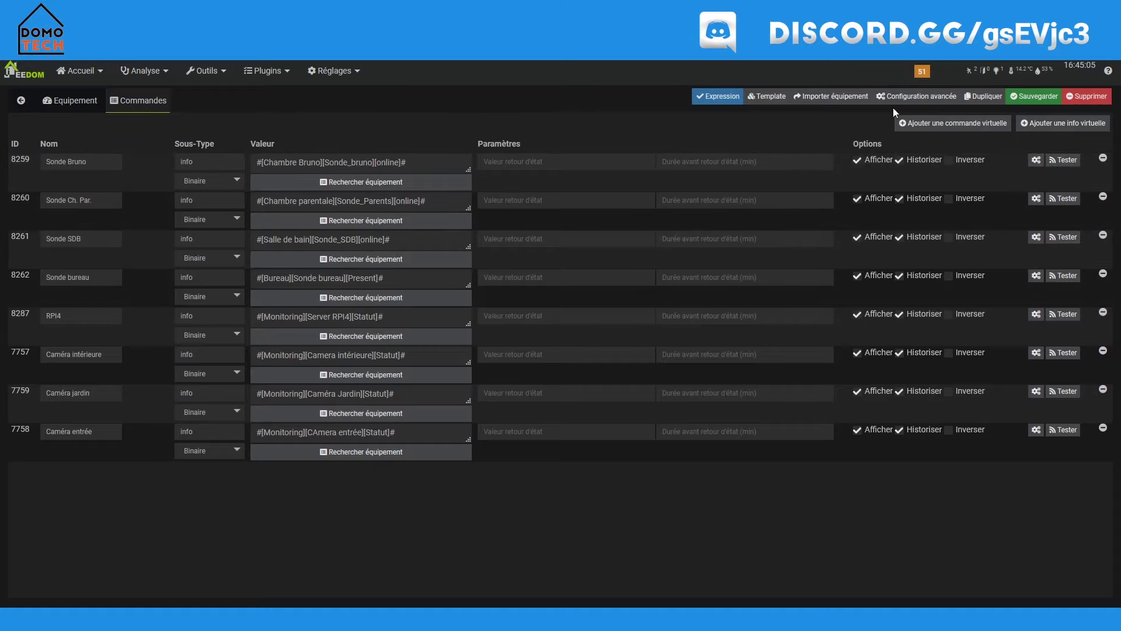
- Examine the layout (Disposition) settings in the advanced configuration of V_Appareils_etats, leaving the Tableau layout selected
click(918, 96)
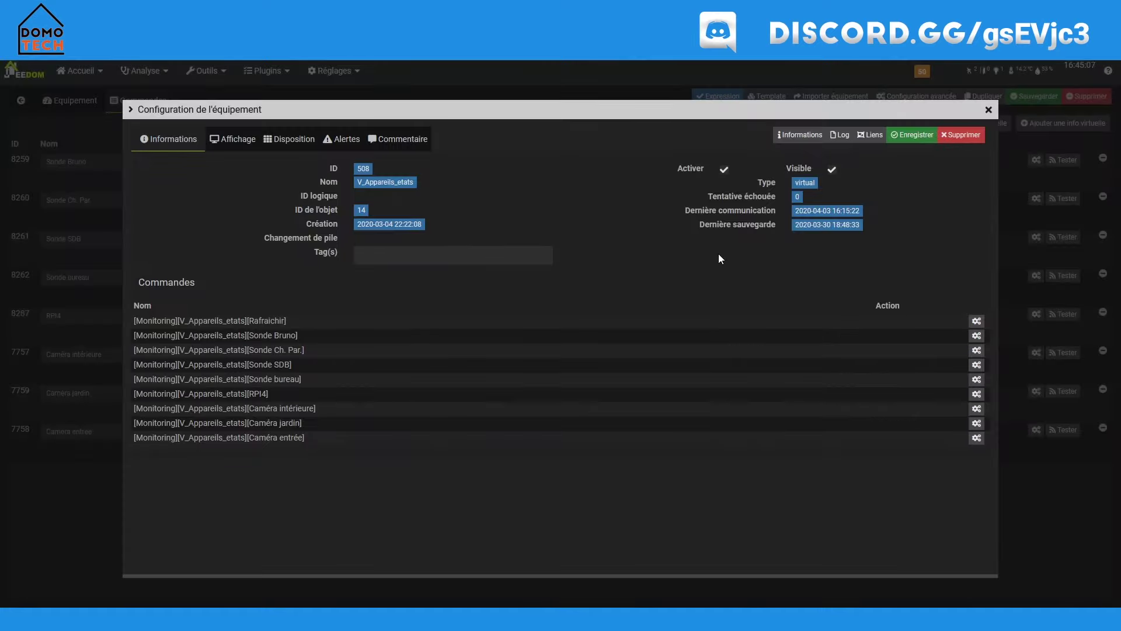
click(284, 144)
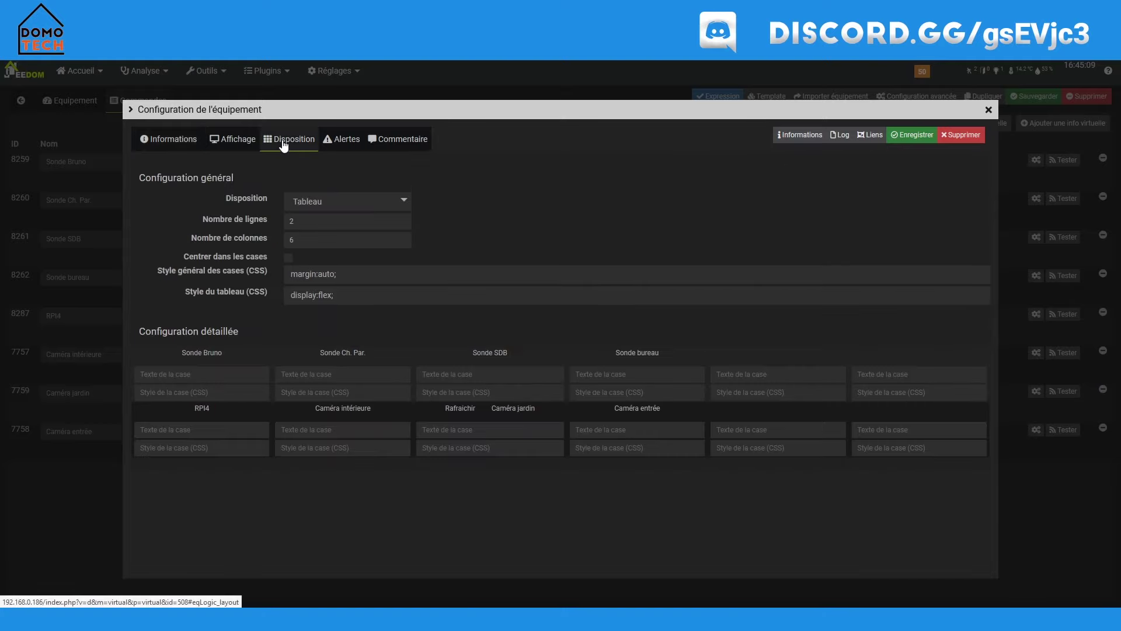
click(343, 202)
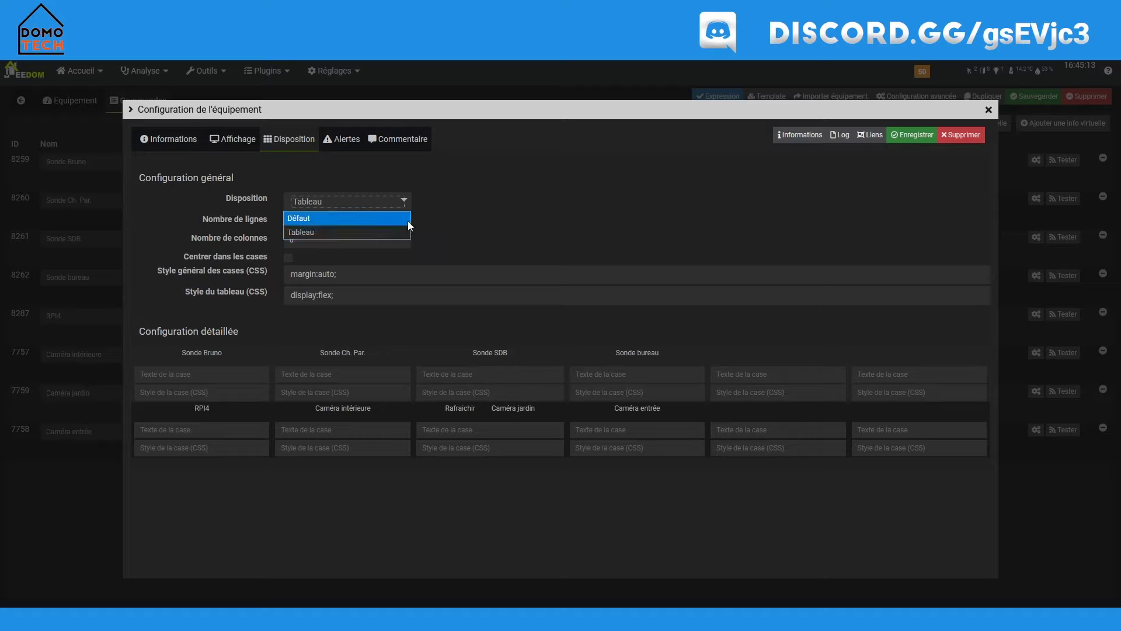
click(494, 209)
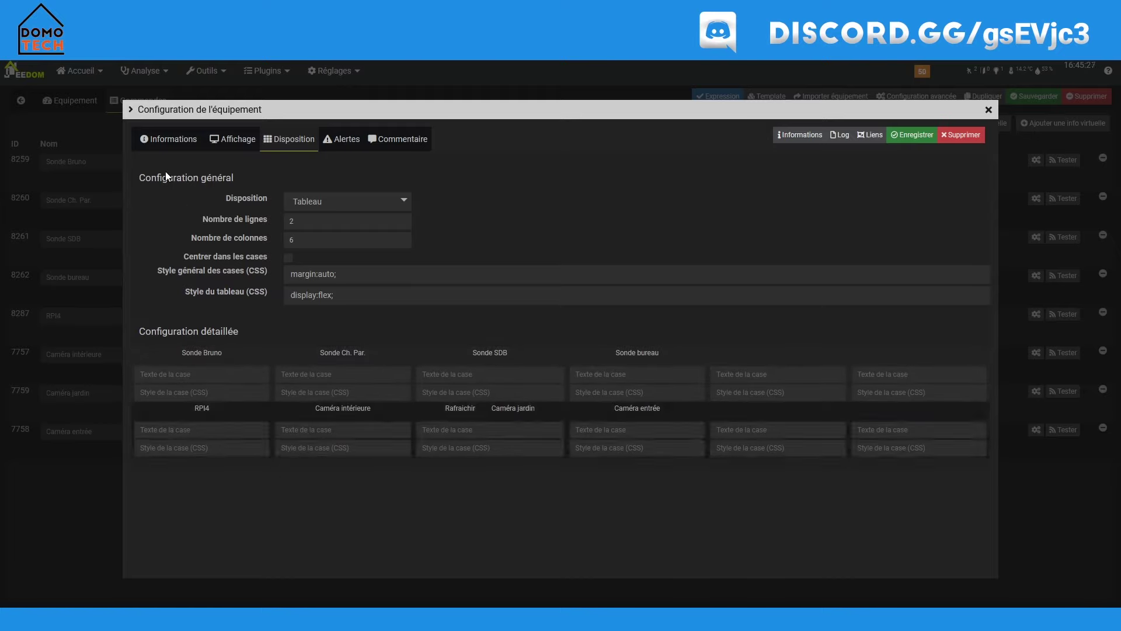
click(989, 110)
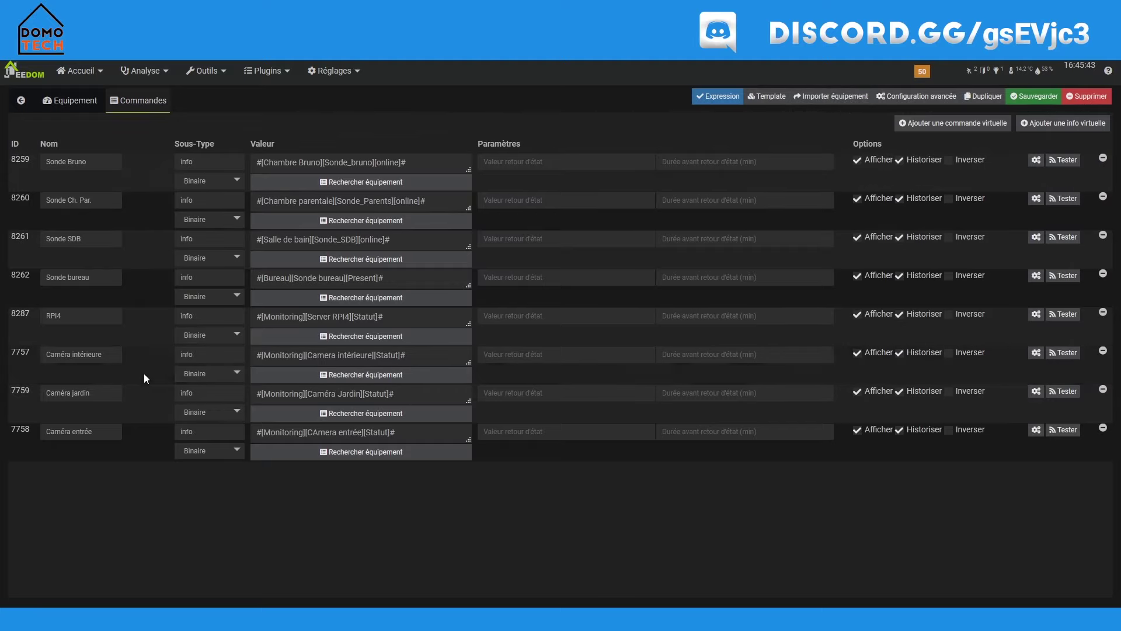
- Return to the virtual devices and create a new one named TABLEAU-TEST
click(21, 101)
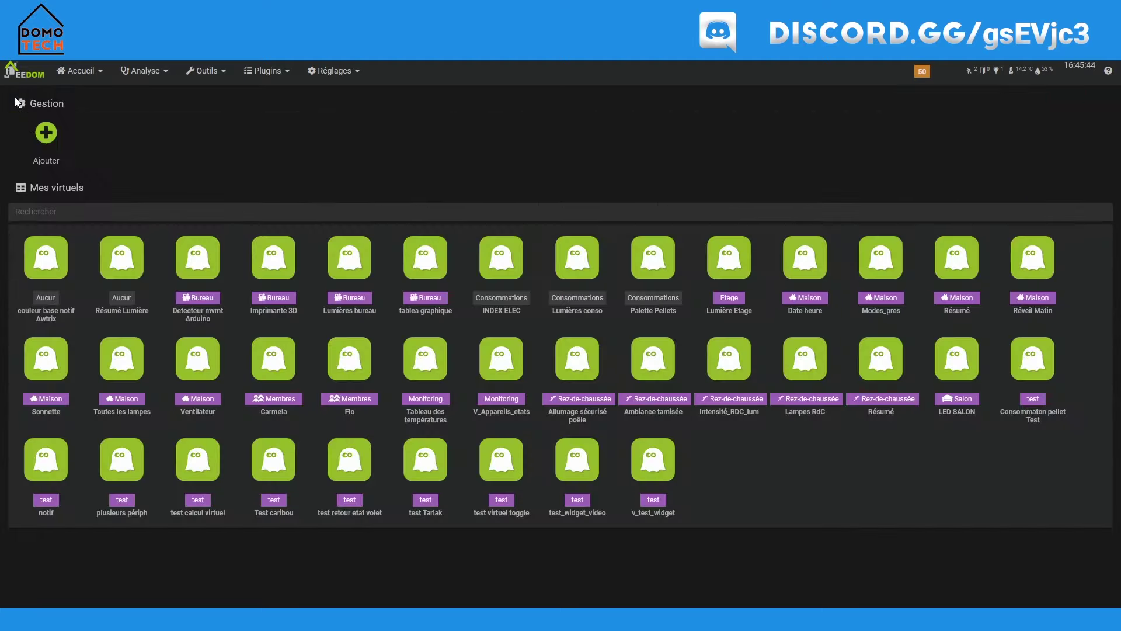
click(44, 135)
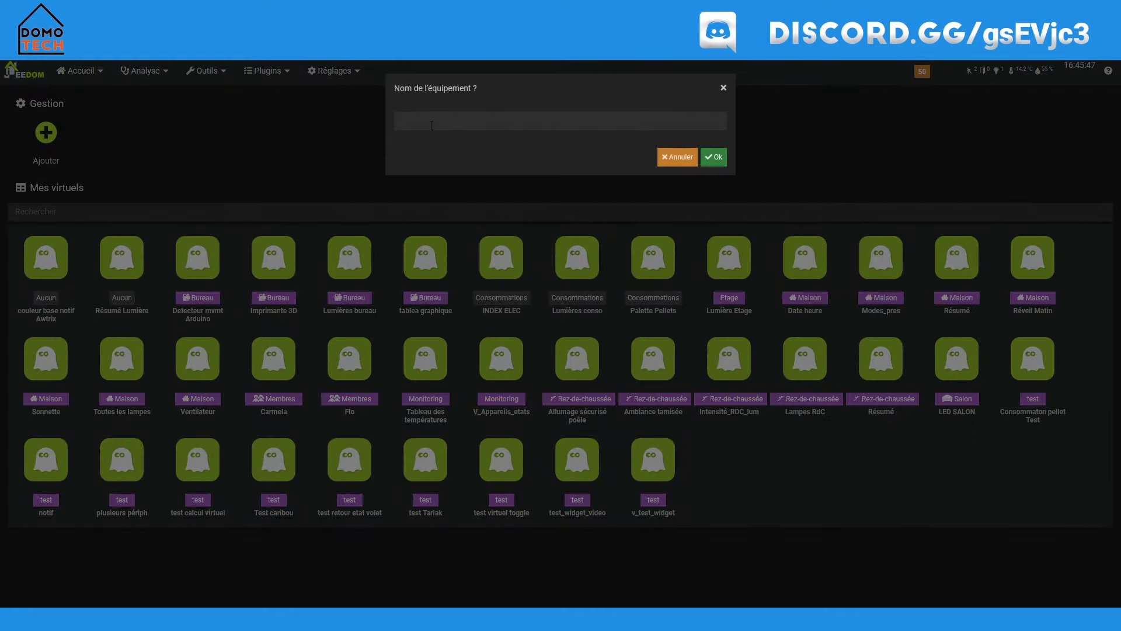
text(TABLEAU)
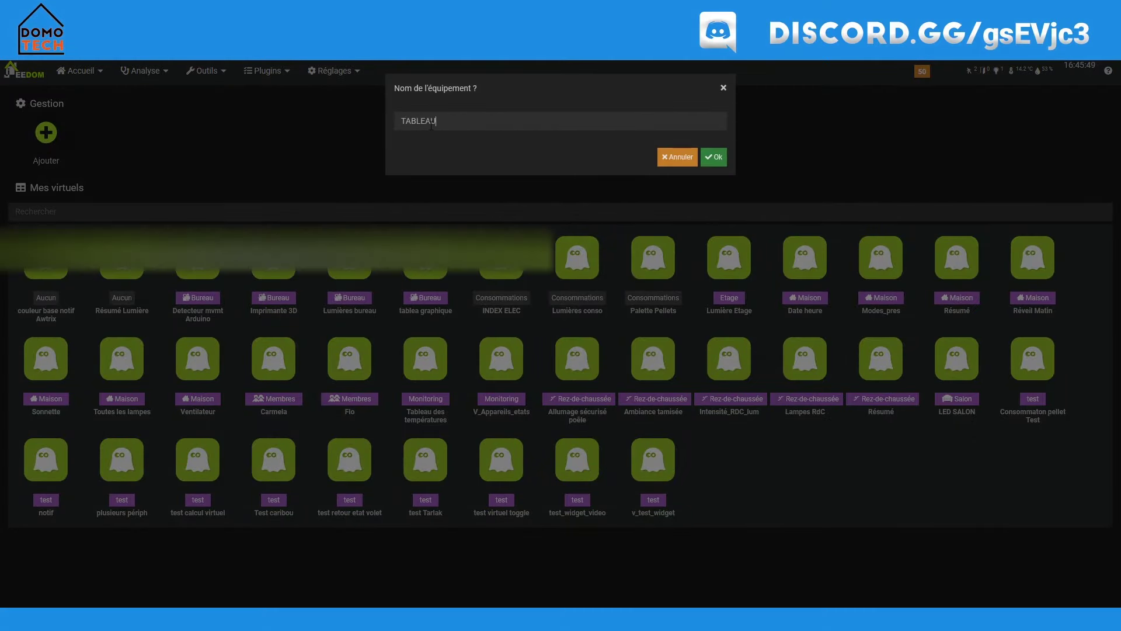
text(-TEST)
key(Return)
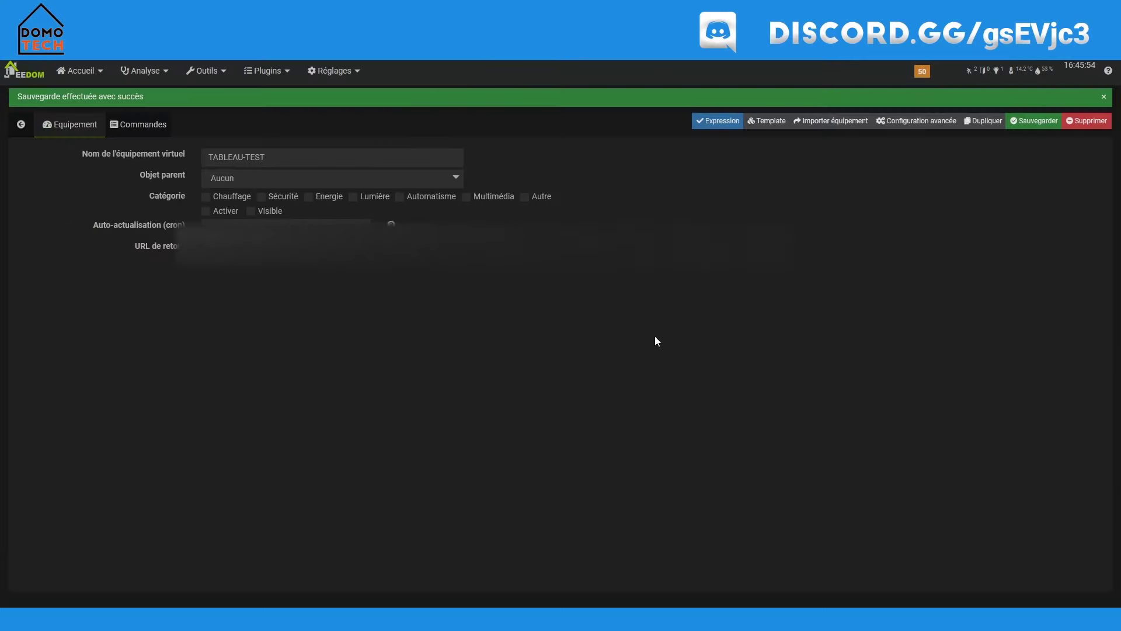
- Assign TABLEAU-TEST to the parent object "test", make it active and visible, and save it
click(245, 178)
click(229, 362)
click(231, 215)
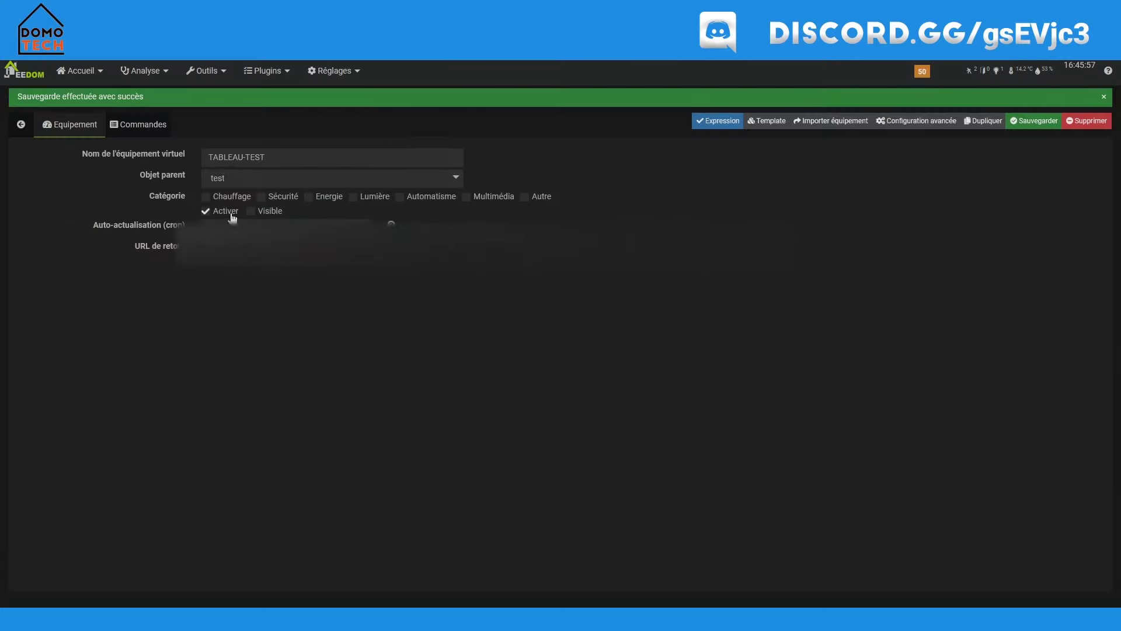
click(272, 214)
click(1034, 121)
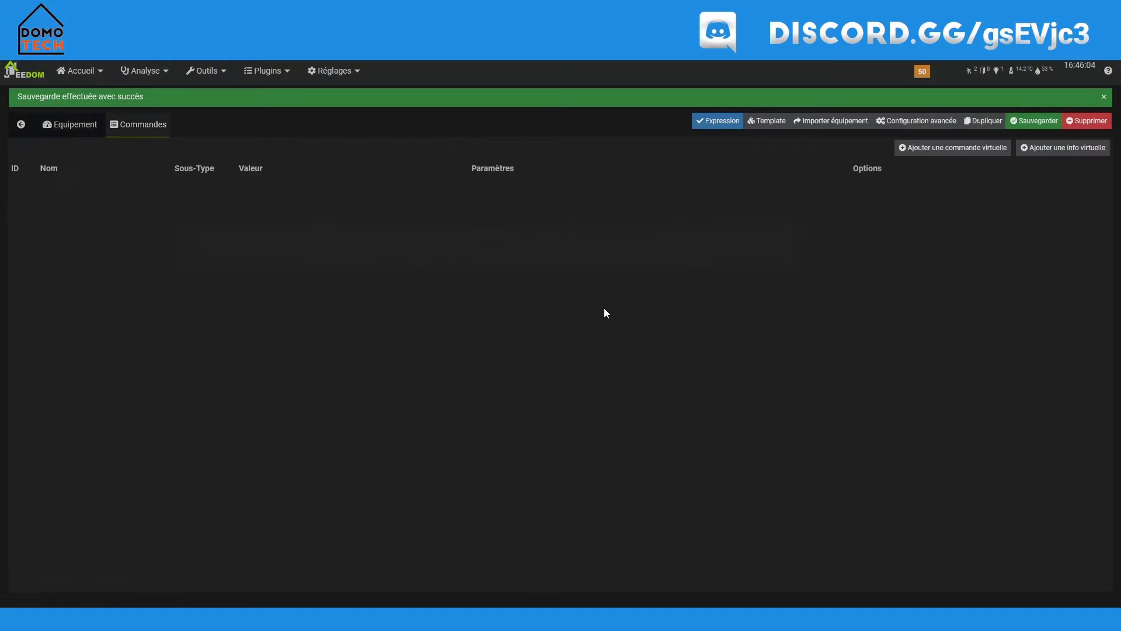
- Add eight virtual info commands to TABLEAU-TEST
click(1069, 152)
click(1069, 152)
click(1068, 152)
click(1069, 151)
click(1068, 151)
click(1068, 151)
click(1068, 152)
click(1069, 151)
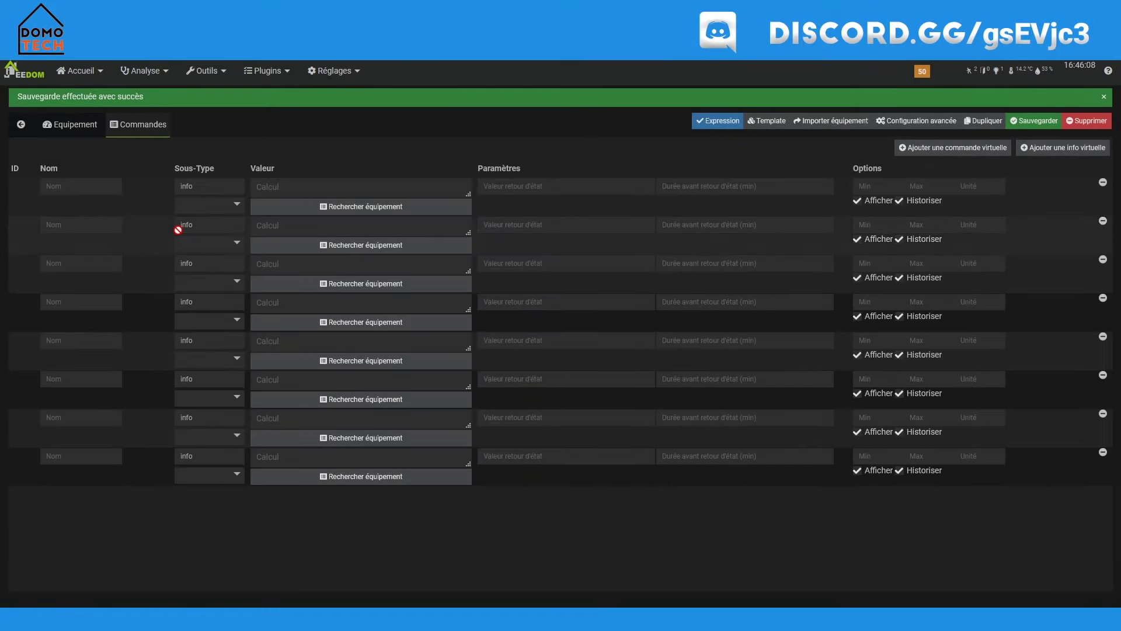
- Name the eight new commands info1 through info8
click(58, 192)
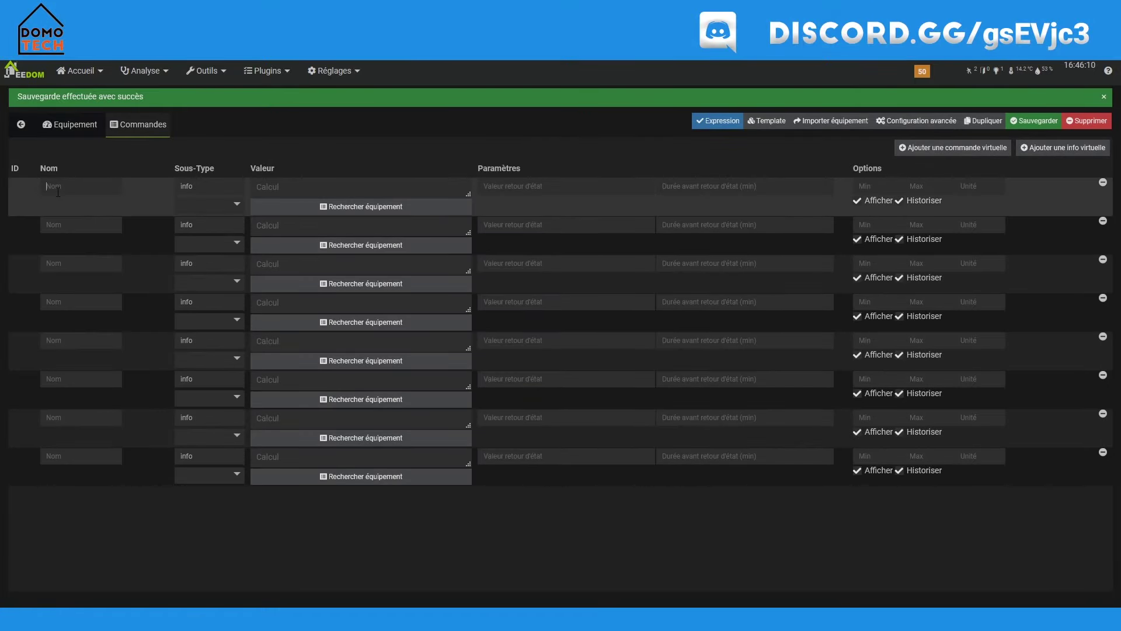
text(lnfo)
drag(58, 192, 21, 196)
key(ctrl+c)
click(76, 231)
key(ctrl+v)
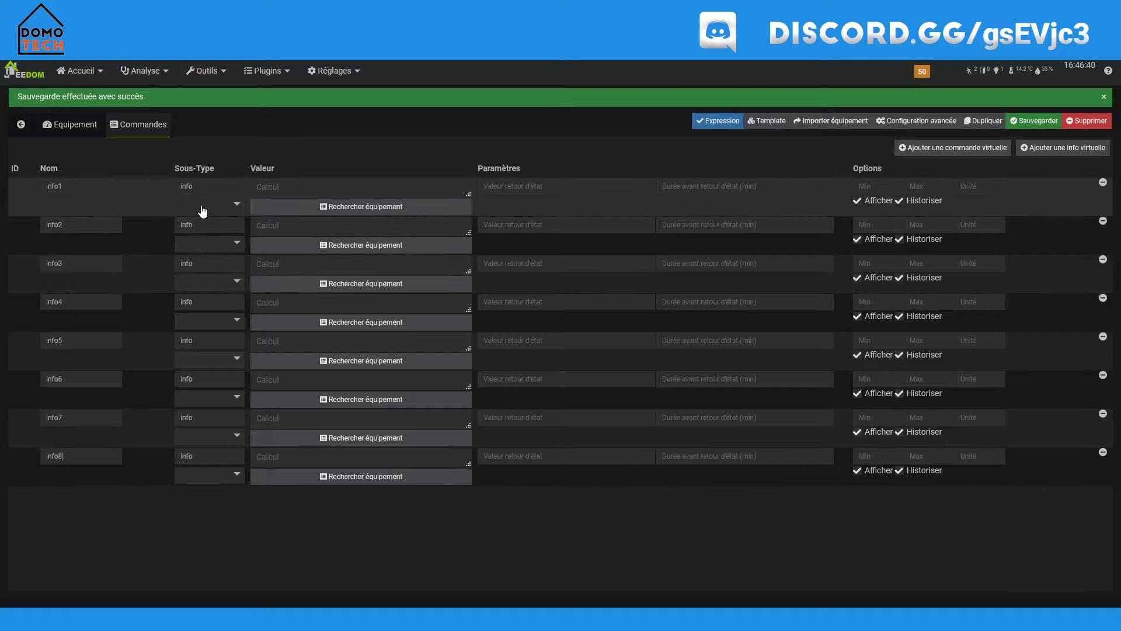
- Set the sub-type of info1 and info3 to Binaire, and of info2 and info4 to Numérique
click(202, 204)
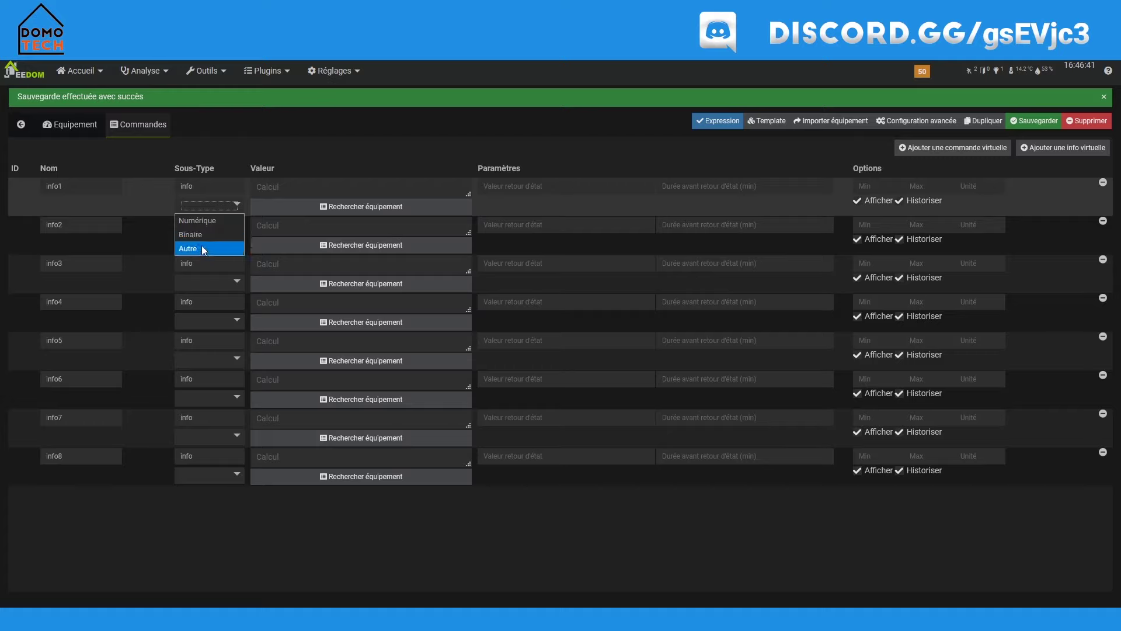
click(203, 235)
click(207, 243)
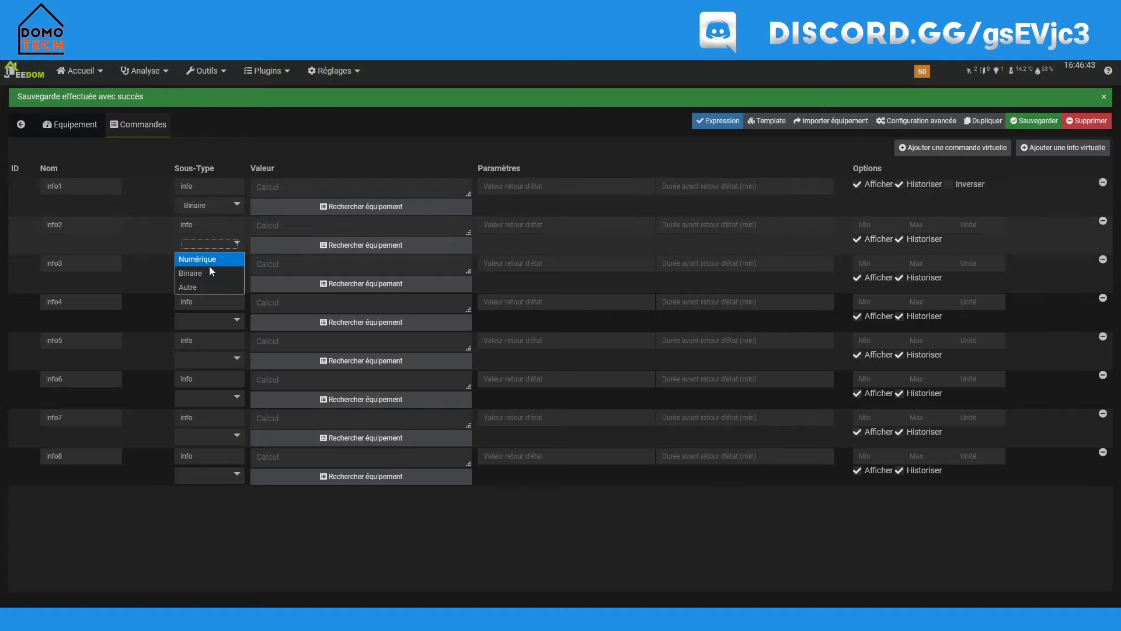
click(209, 265)
click(203, 282)
click(201, 312)
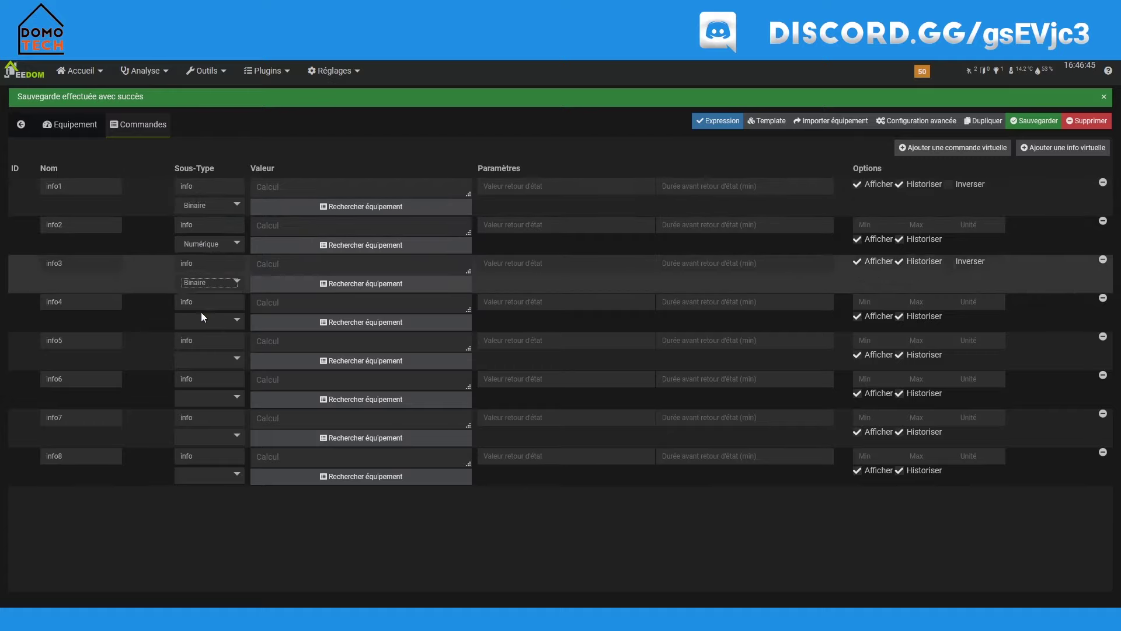
click(205, 332)
- Set the sub-type of info5, info6 and info7 to Numérique, and of info8 to Autre
click(206, 359)
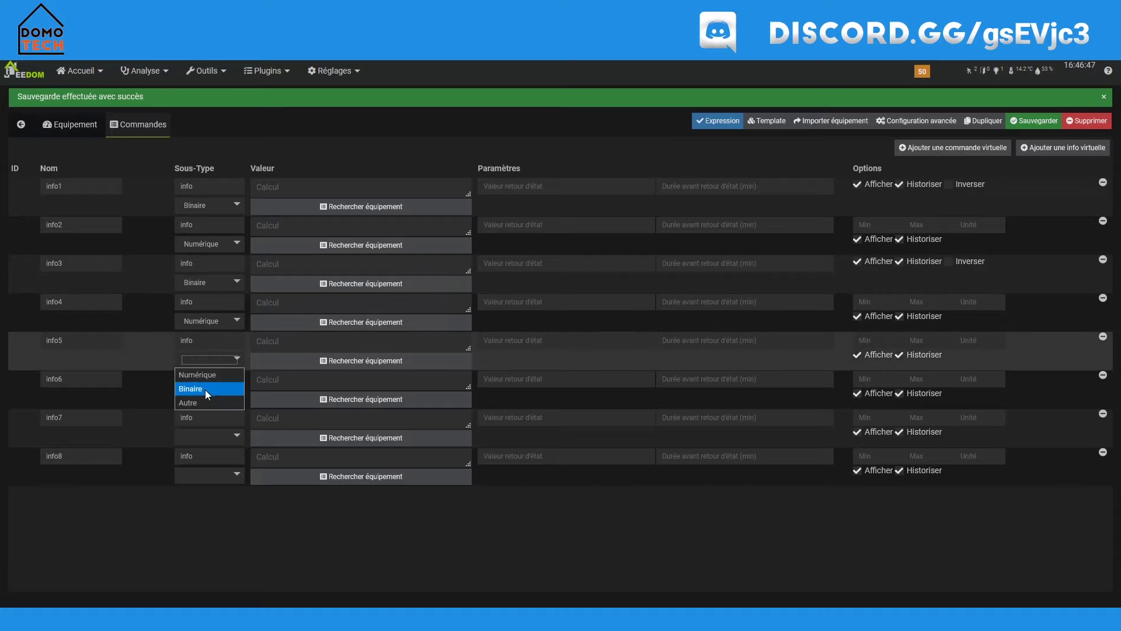
click(202, 375)
click(206, 397)
click(198, 414)
click(209, 437)
click(201, 451)
click(209, 474)
click(193, 518)
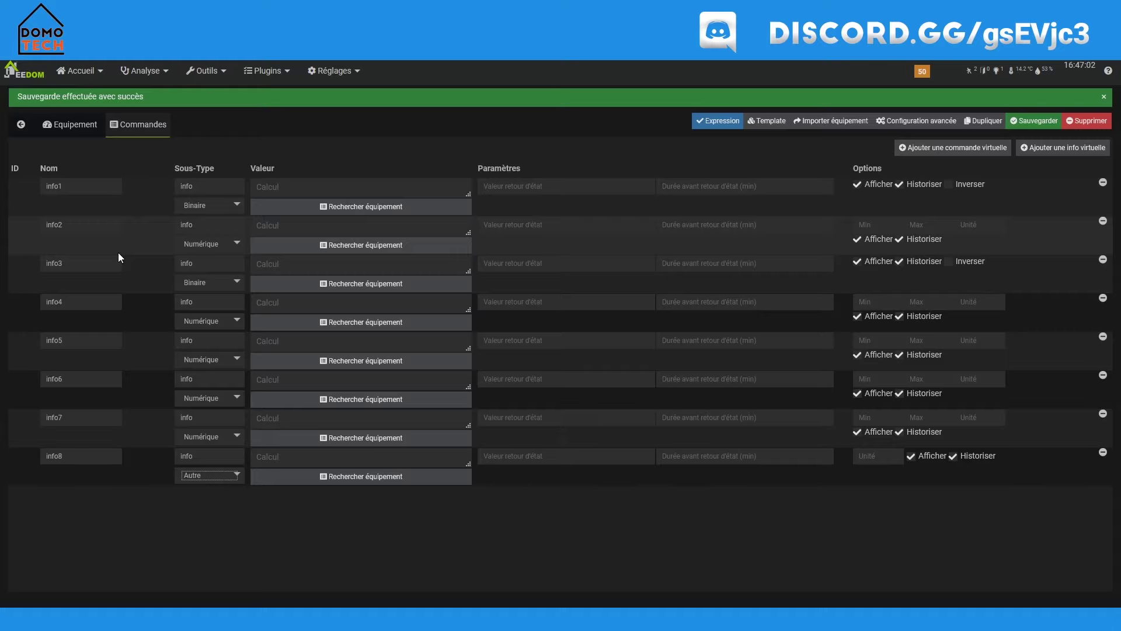
- Set the calculated value of info1 to 1, info2 to 15, info3 to 1 and info4 to 25
click(291, 186)
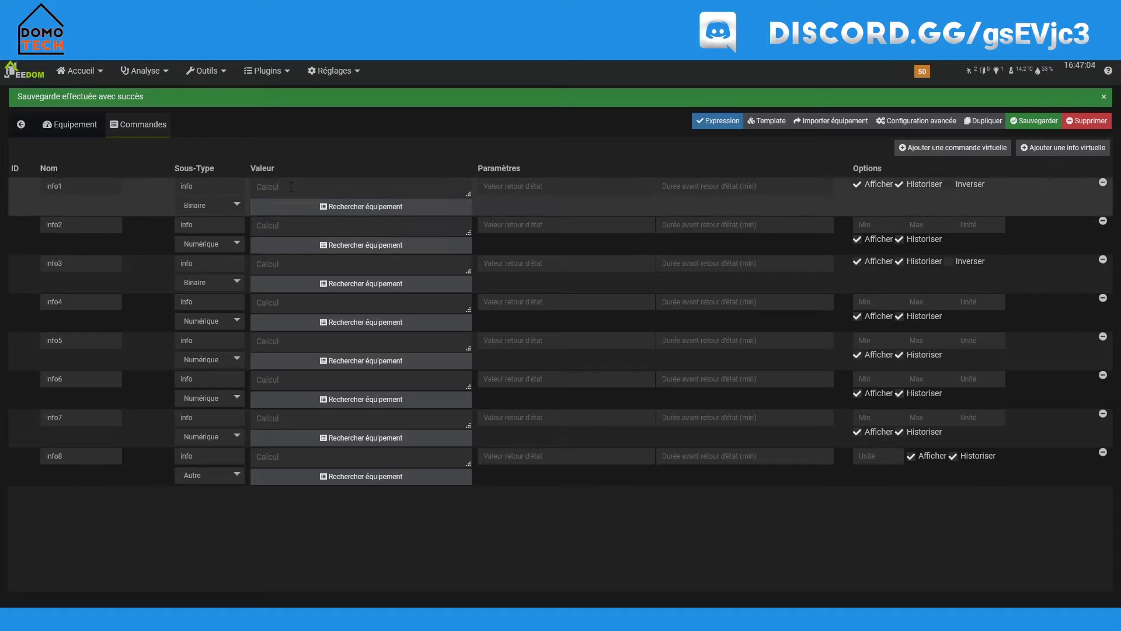
text(1)
click(291, 231)
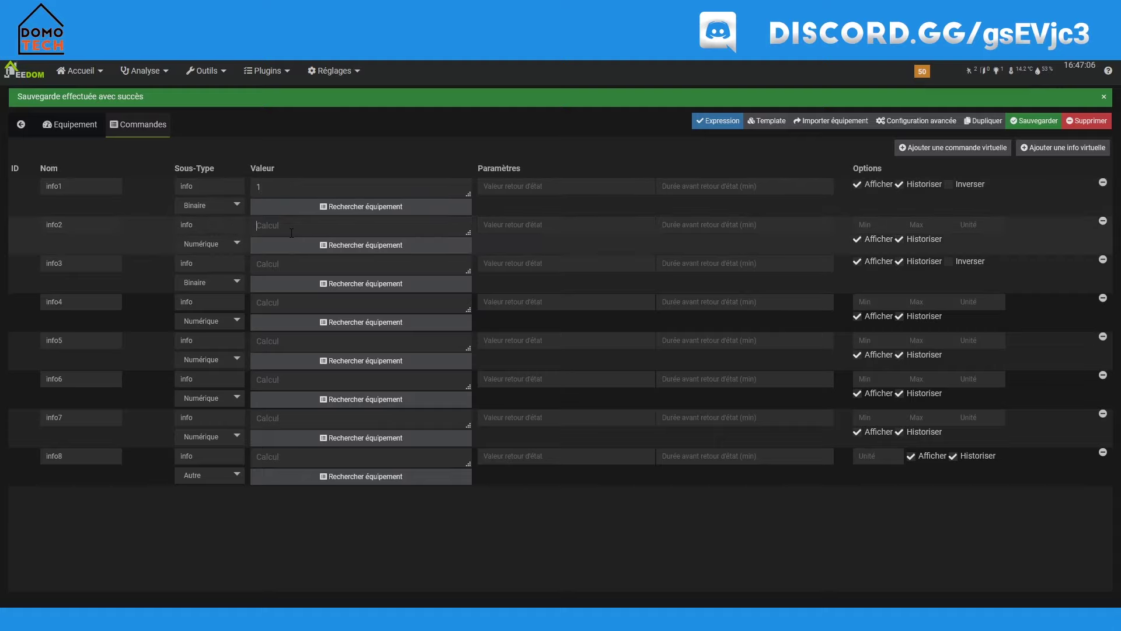
text(15)
click(291, 271)
text(1)
click(291, 309)
text(25)
- Set the value of info5 to 32, info6 to 11, info7 to 22 and info8 to poulet, and save the device
click(279, 340)
text(32)
click(291, 382)
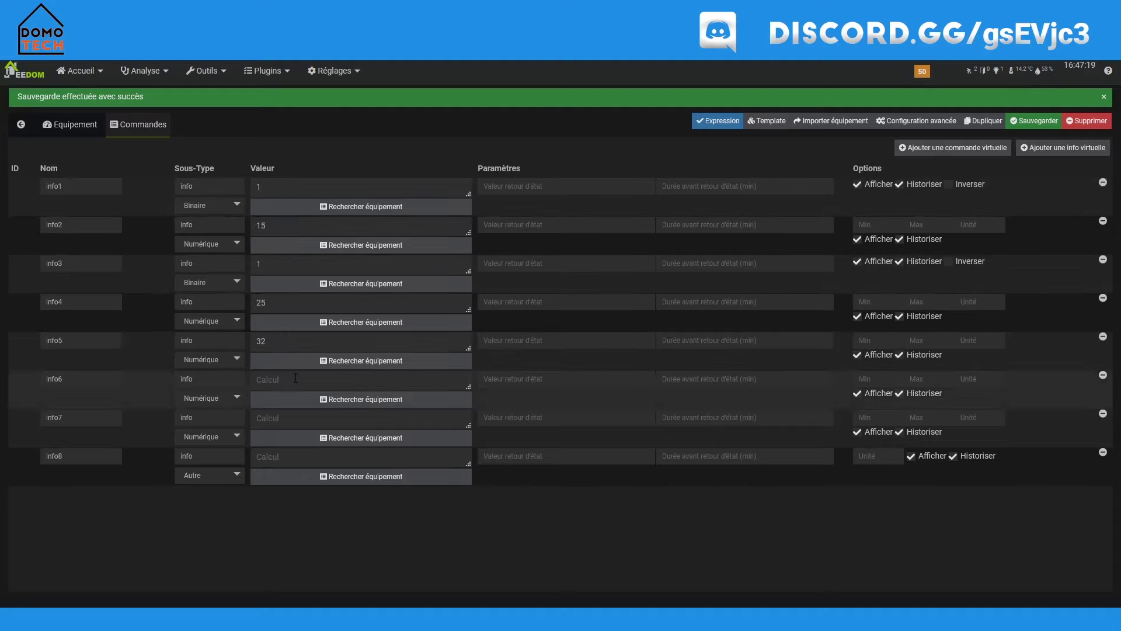
text(11)
click(291, 421)
text(22)
click(286, 453)
text(poulet)
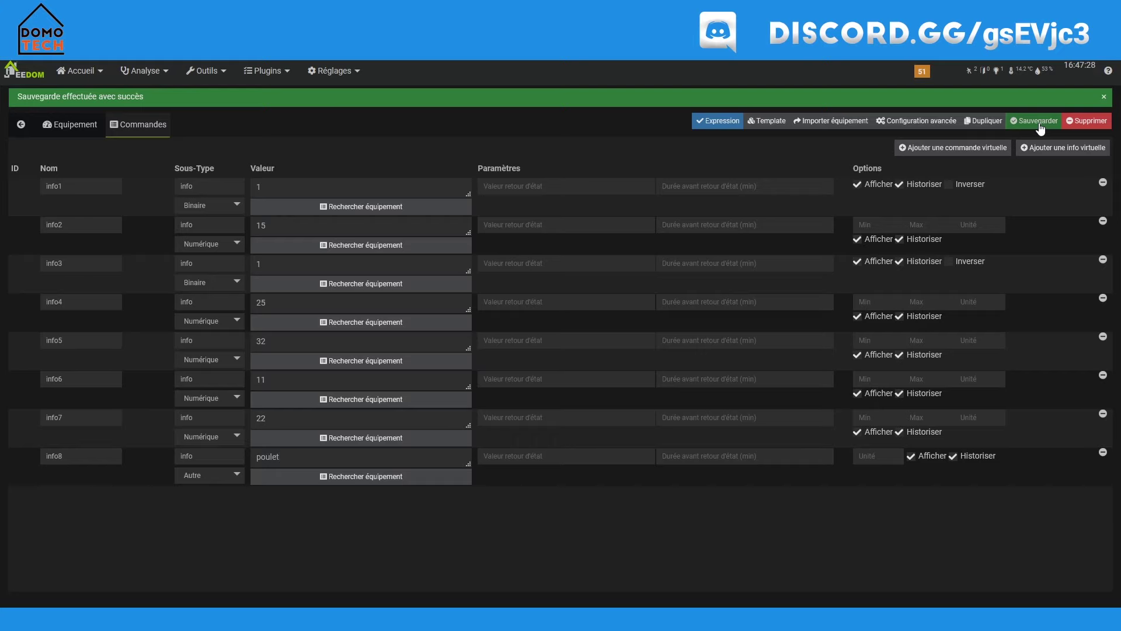
click(1039, 123)
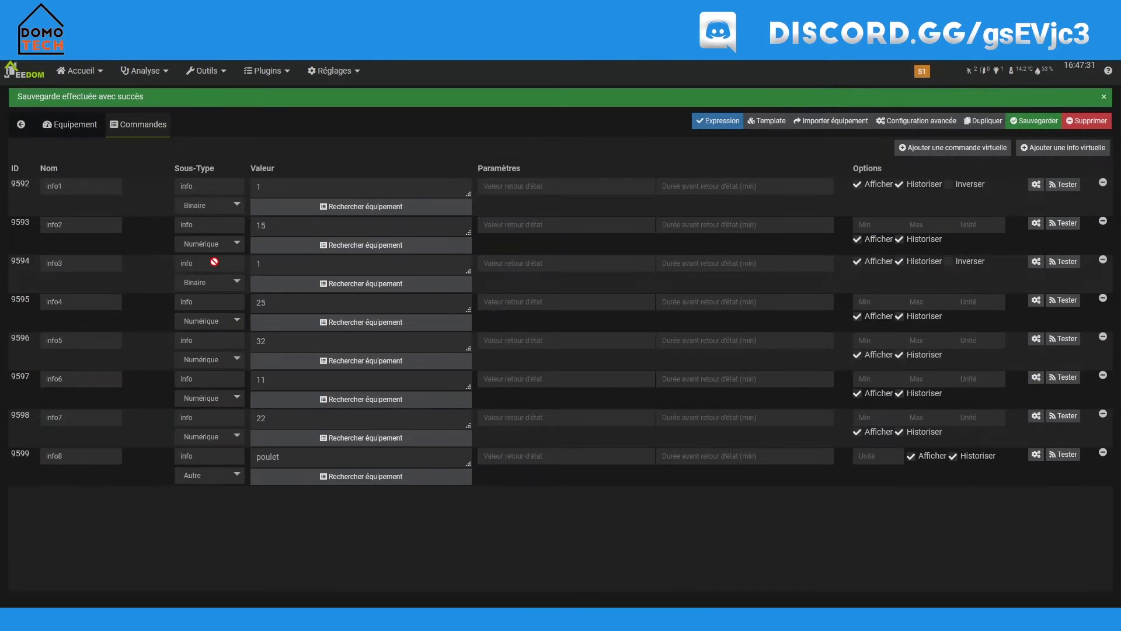
- Open the dashboard of the test object in a separate browser tab and find the TABLEAU-TEST tile
click(79, 71)
mouse_move(129, 96)
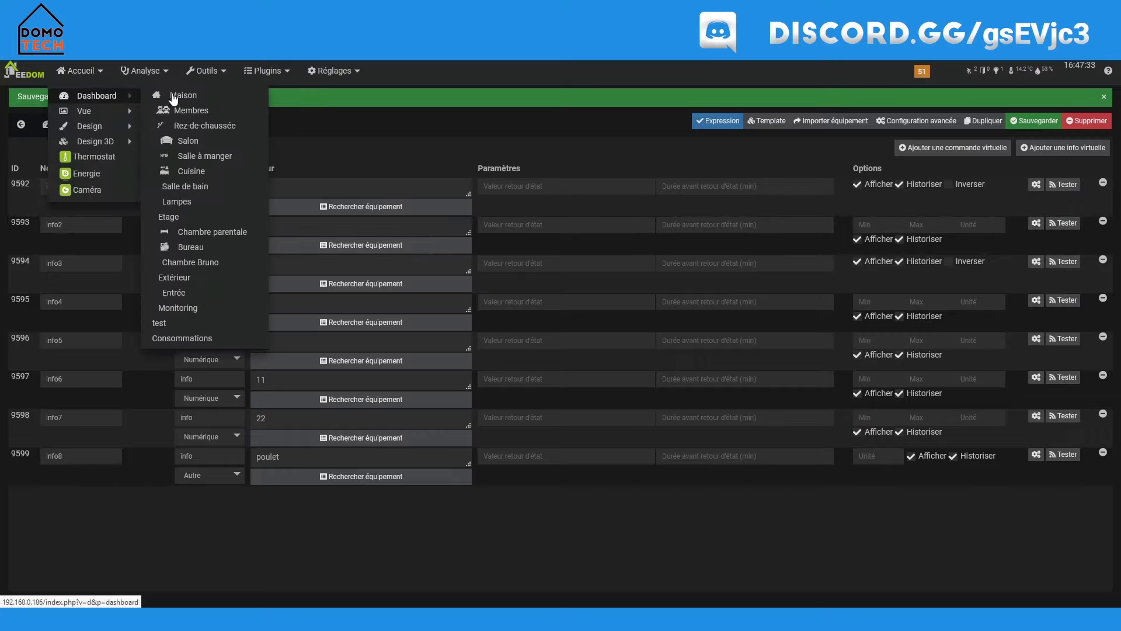
right_click(175, 323)
click(193, 331)
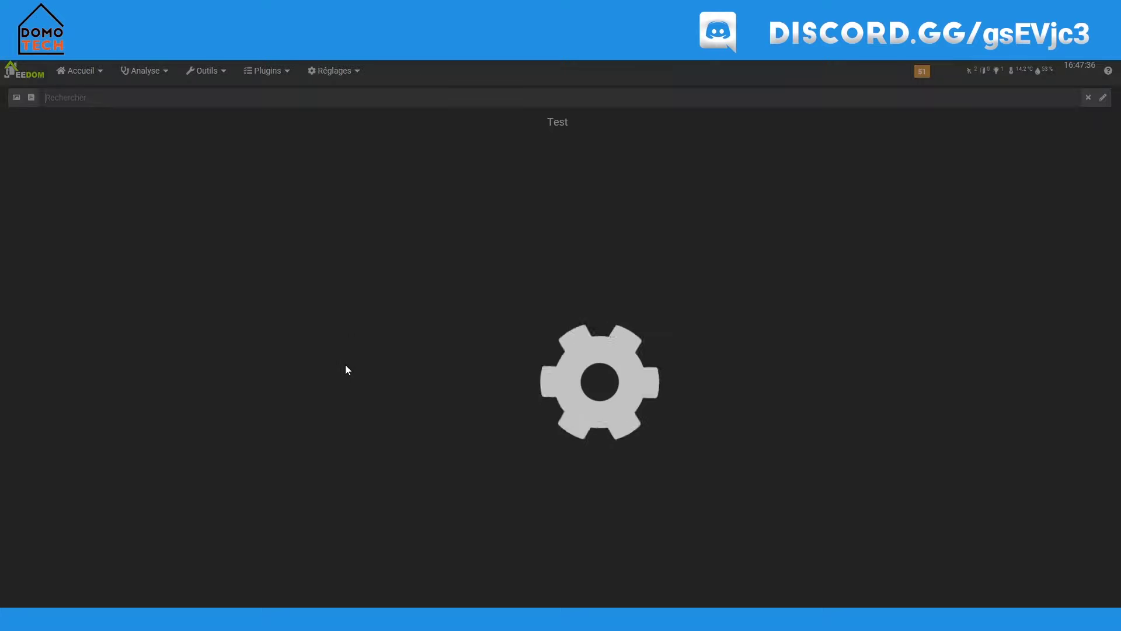
scroll(479, 338, down, 6)
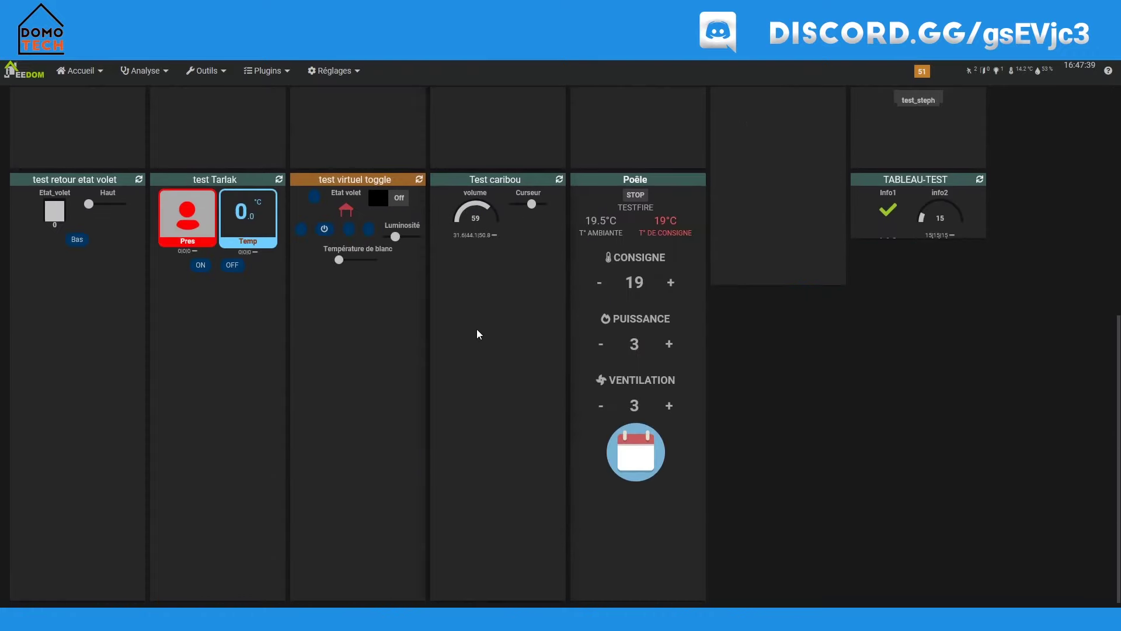
- Increase the height of the TABLEAU-TEST tile in dashboard edit mode until all eight infos fit, and save by leaving edit mode
click(1089, 94)
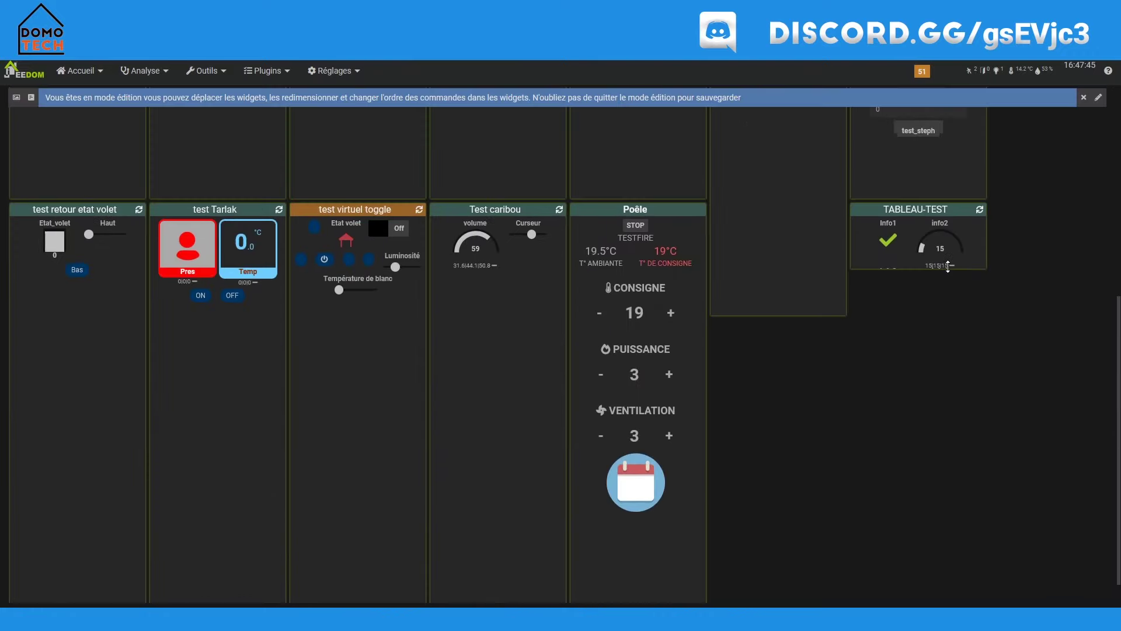
drag(945, 267, 967, 443)
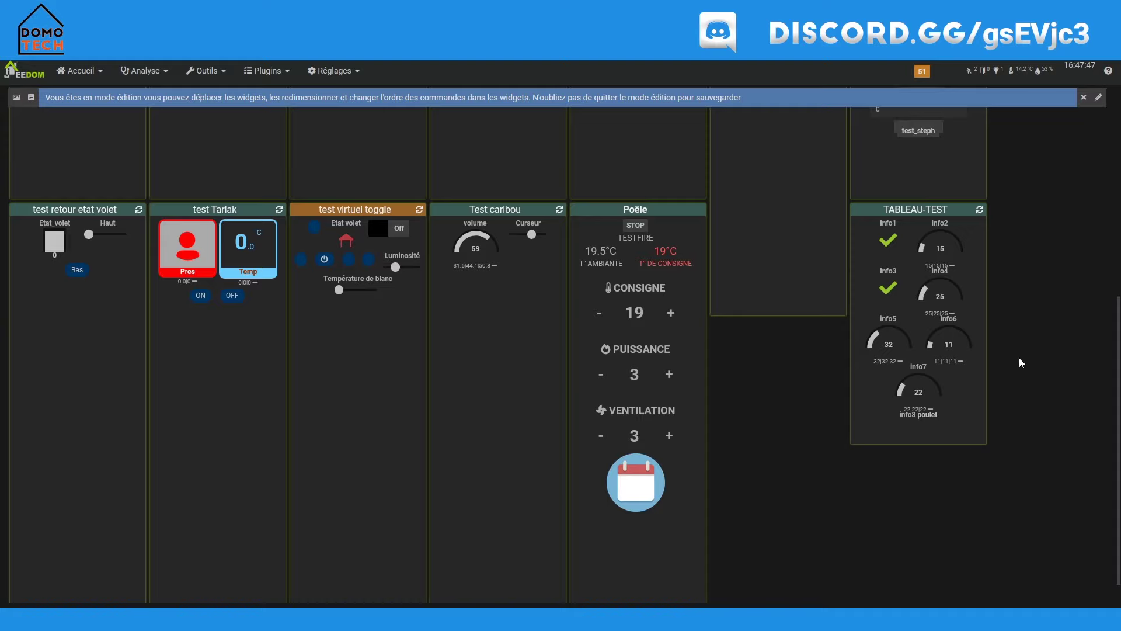
right_click(1007, 301)
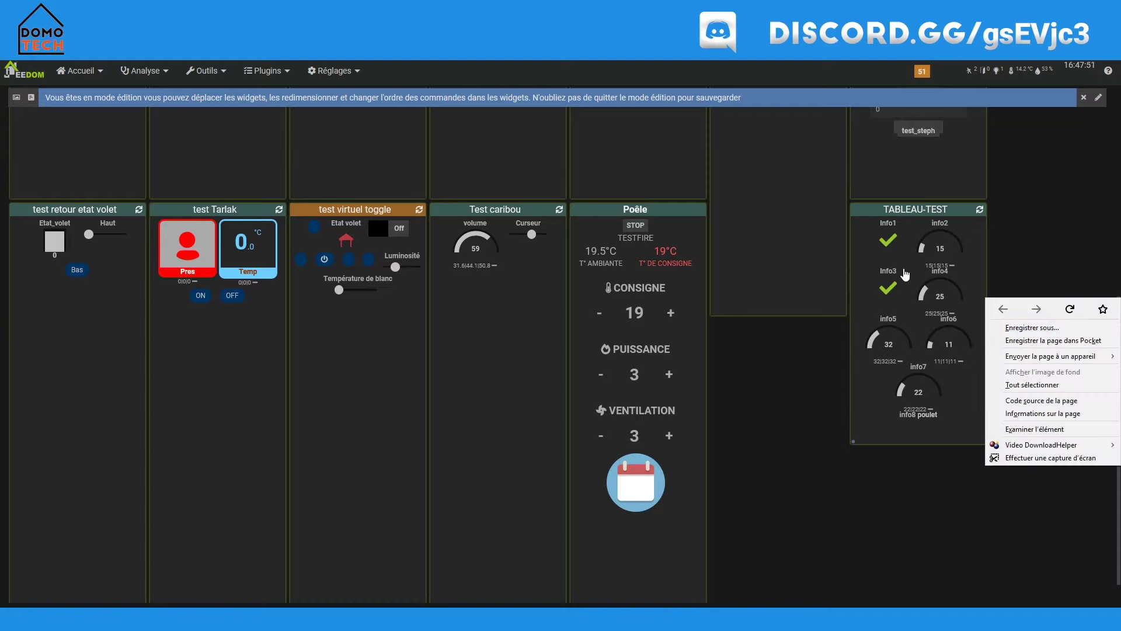
click(1018, 244)
right_click(1018, 244)
click(1036, 183)
click(1097, 97)
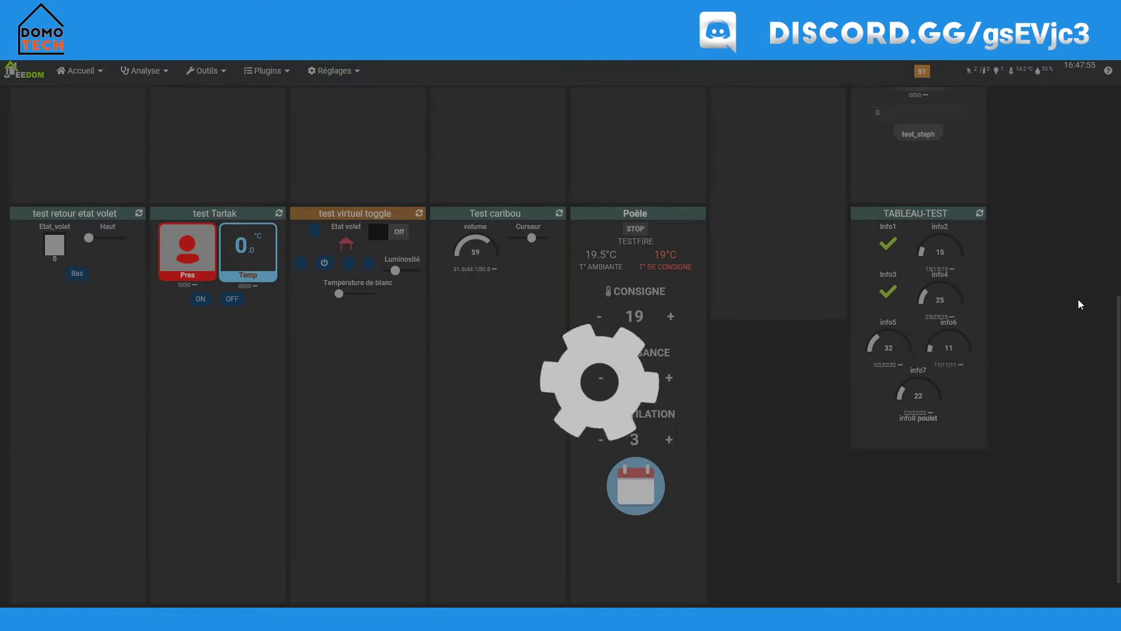
- In TABLEAU-TEST's advanced configuration, set the layout to Tableau with 2 rows, 4 columns and centred cells, and save
click(211, 8)
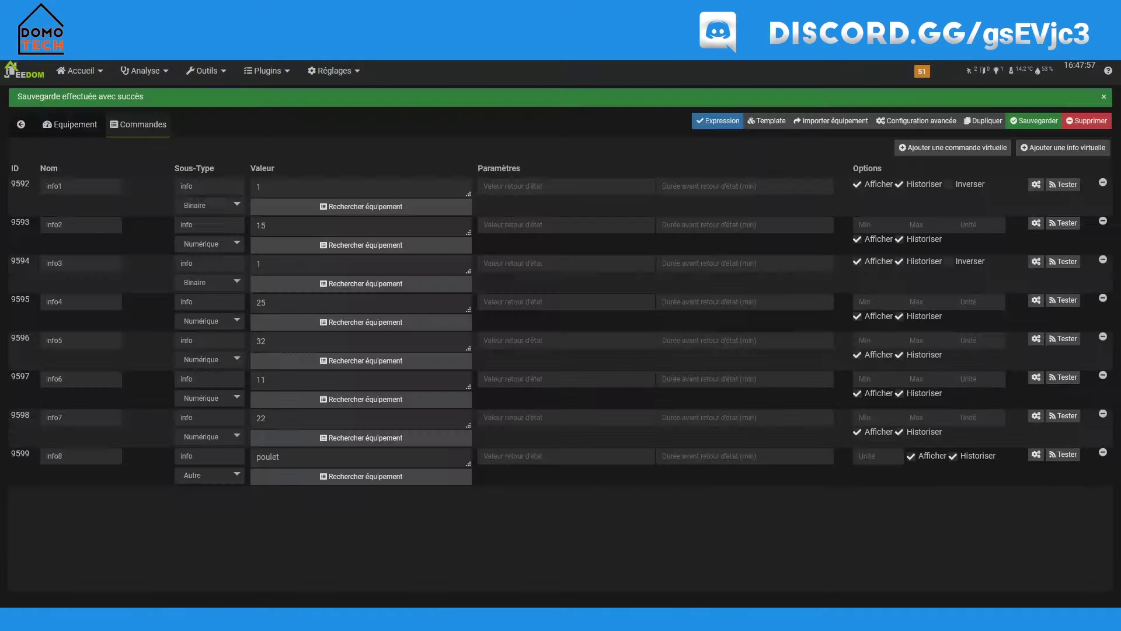
click(922, 121)
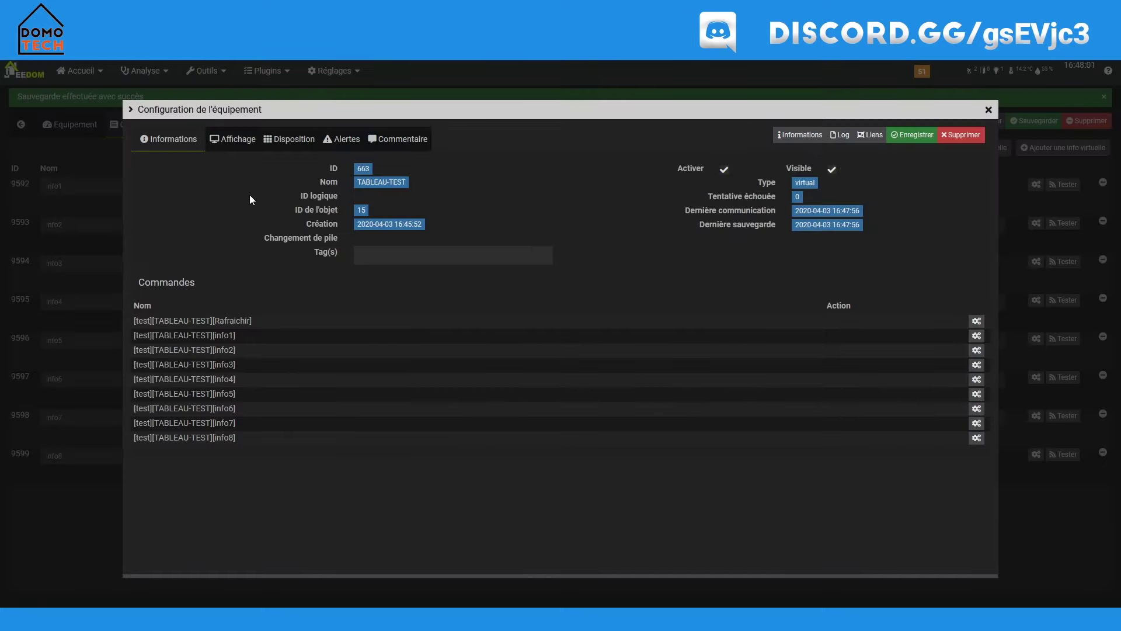
click(293, 142)
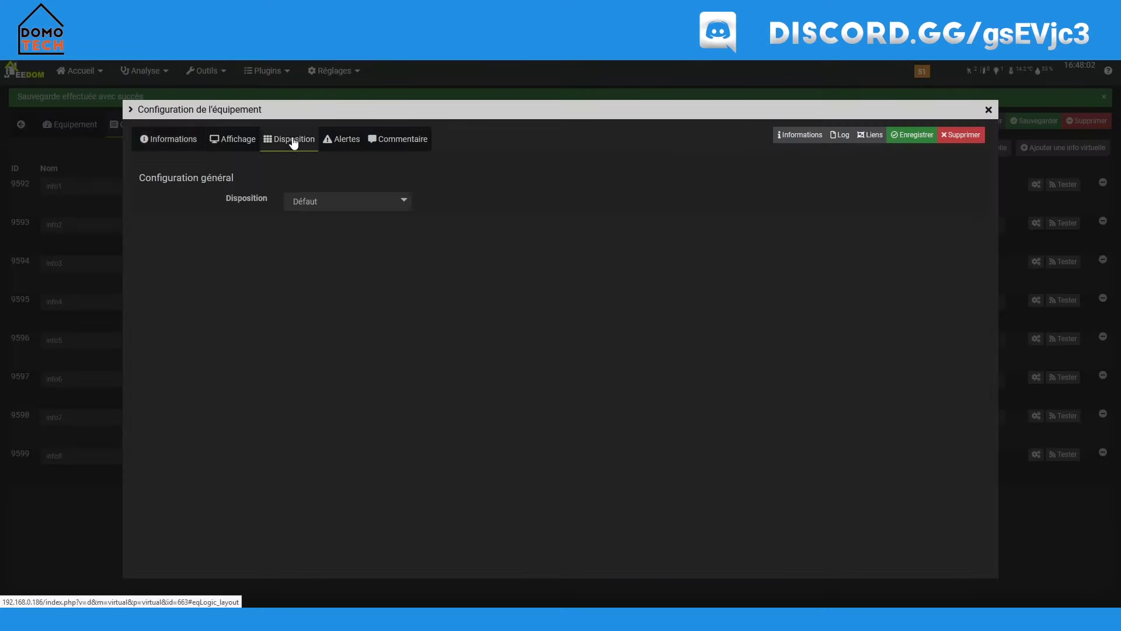
click(318, 202)
click(323, 232)
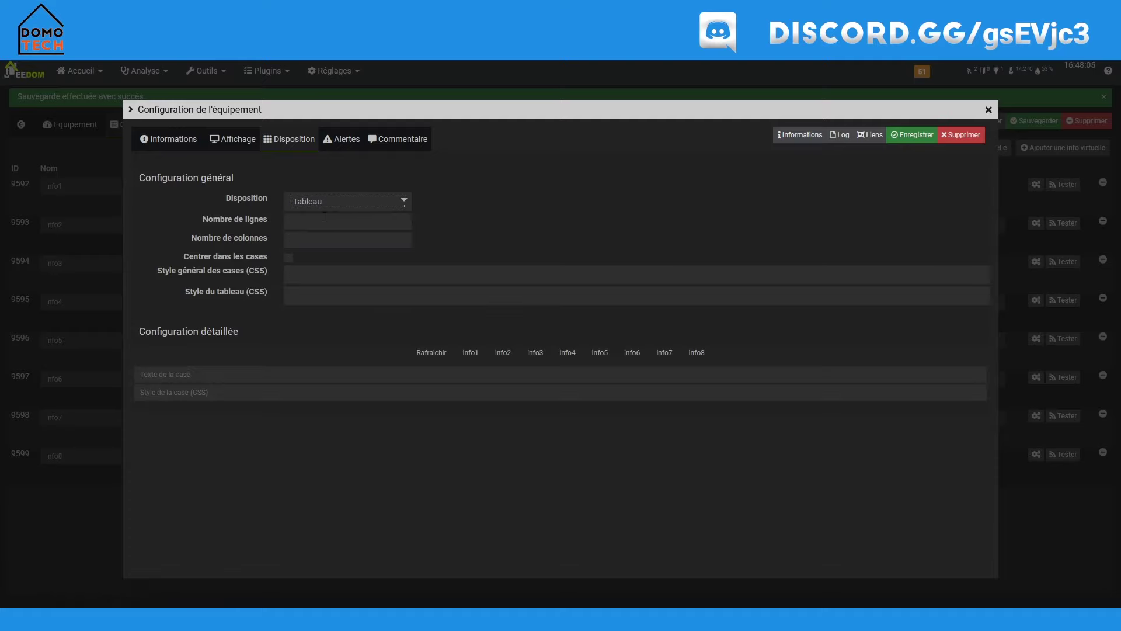
click(318, 222)
click(289, 259)
click(903, 136)
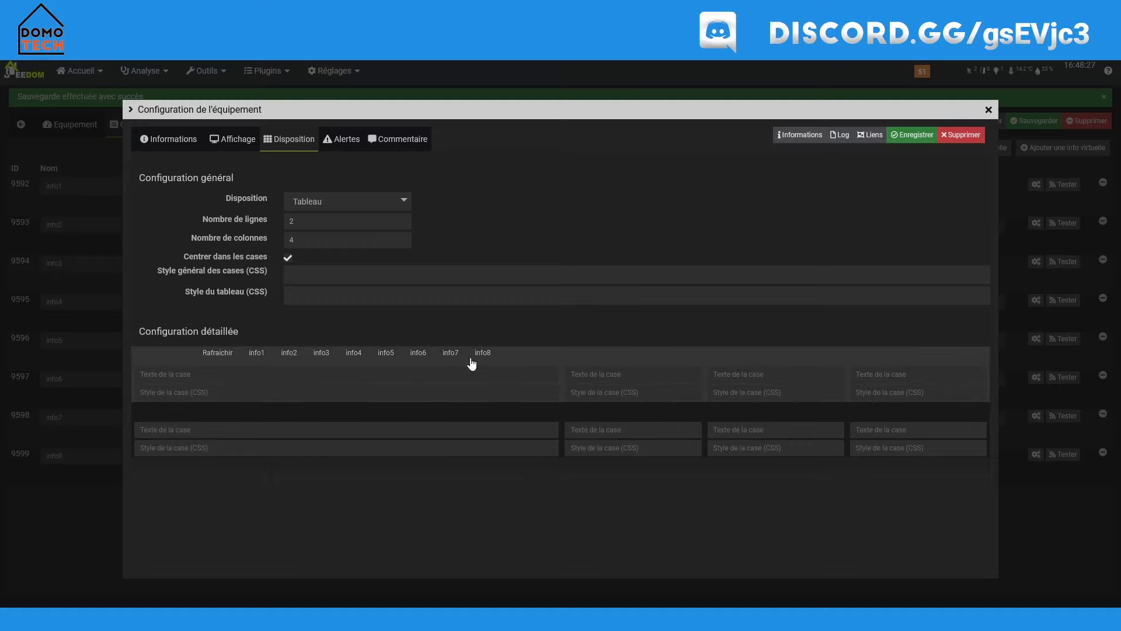
- Distribute the commands: info7, info8 with info4, and info6 in row 1 columns 2–4; info5, info3, info1, info2 across row 2; save
drag(260, 357, 761, 409)
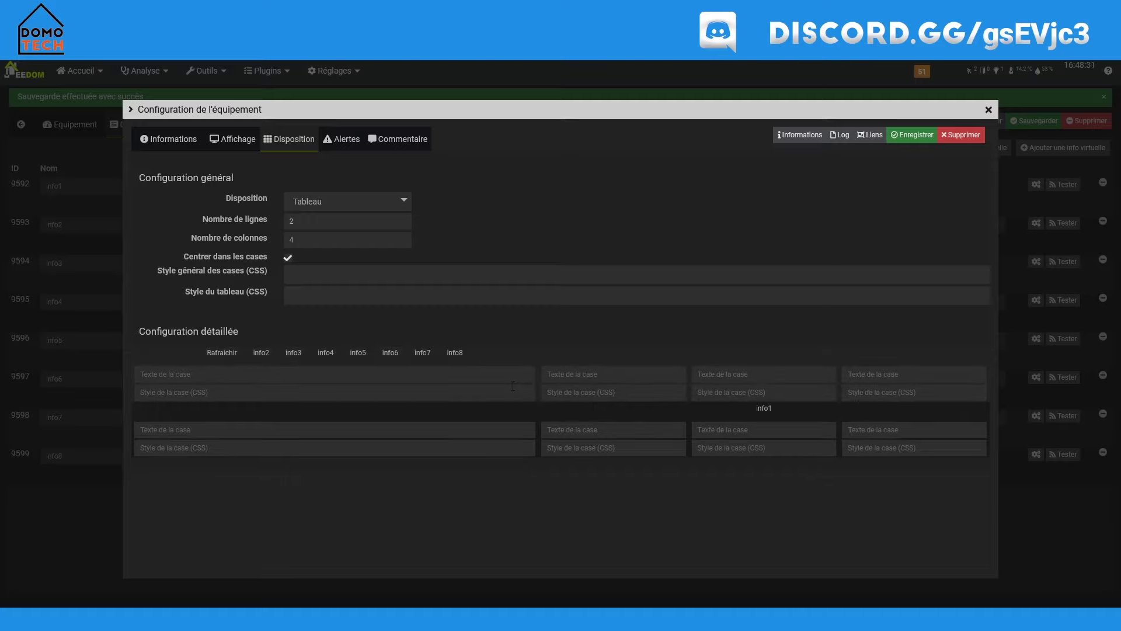
drag(452, 353, 750, 354)
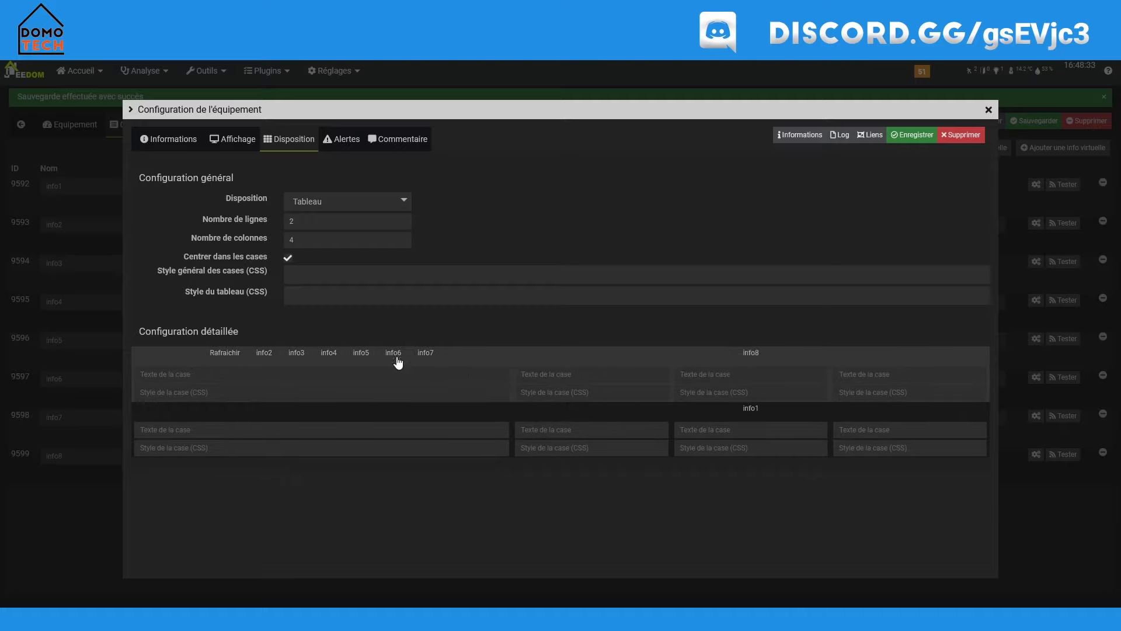
drag(361, 353, 336, 417)
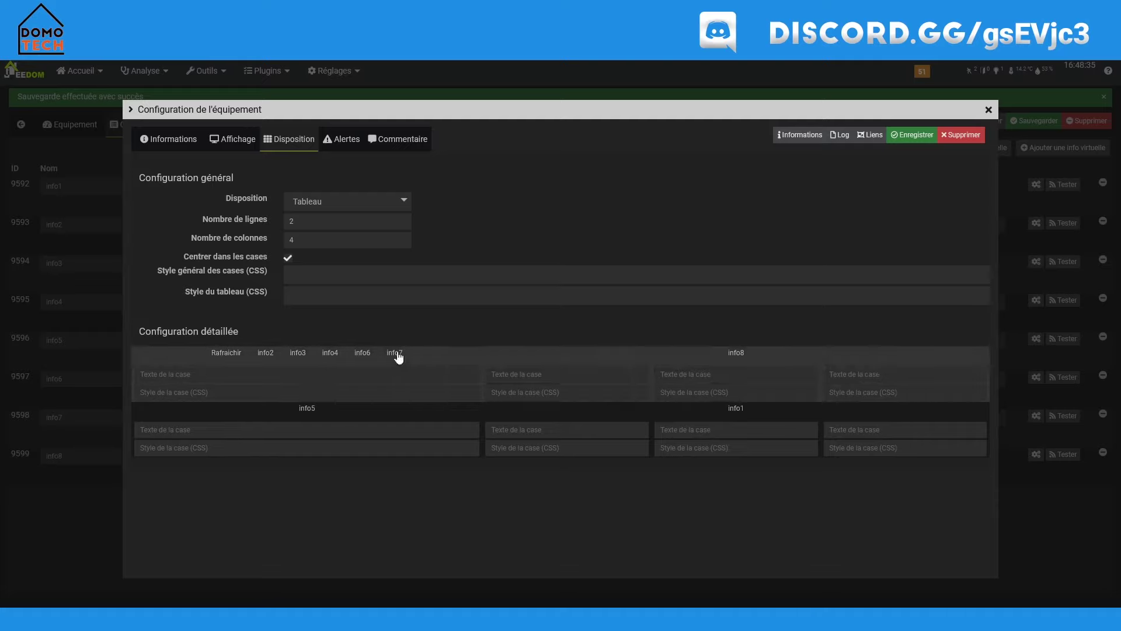
drag(398, 357, 526, 355)
drag(361, 355, 864, 354)
drag(325, 355, 717, 356)
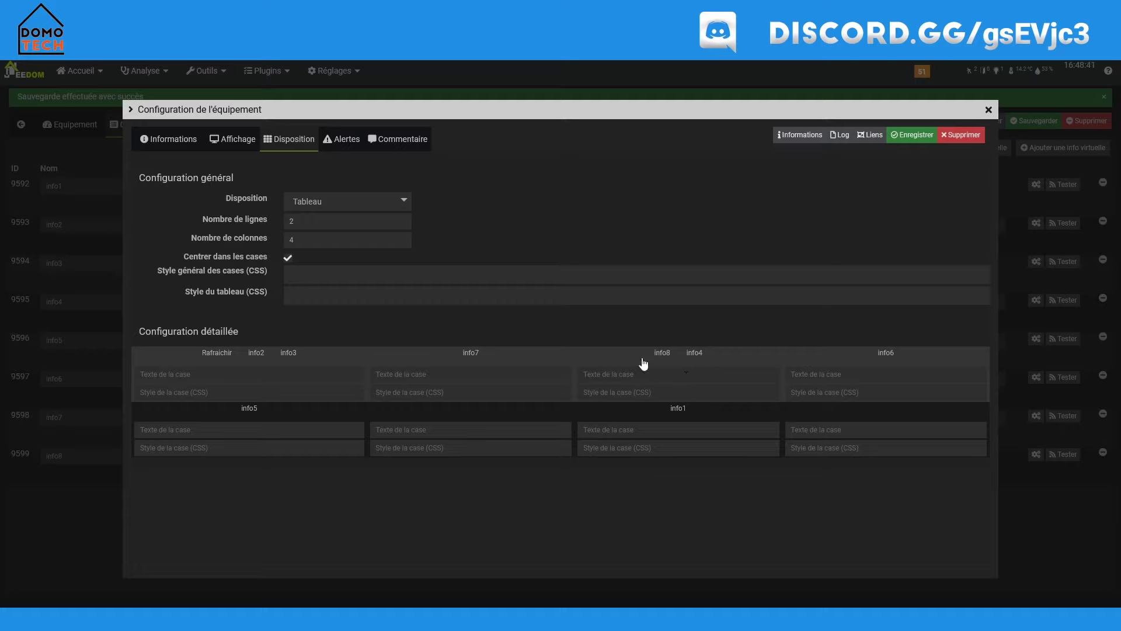
drag(303, 362, 453, 409)
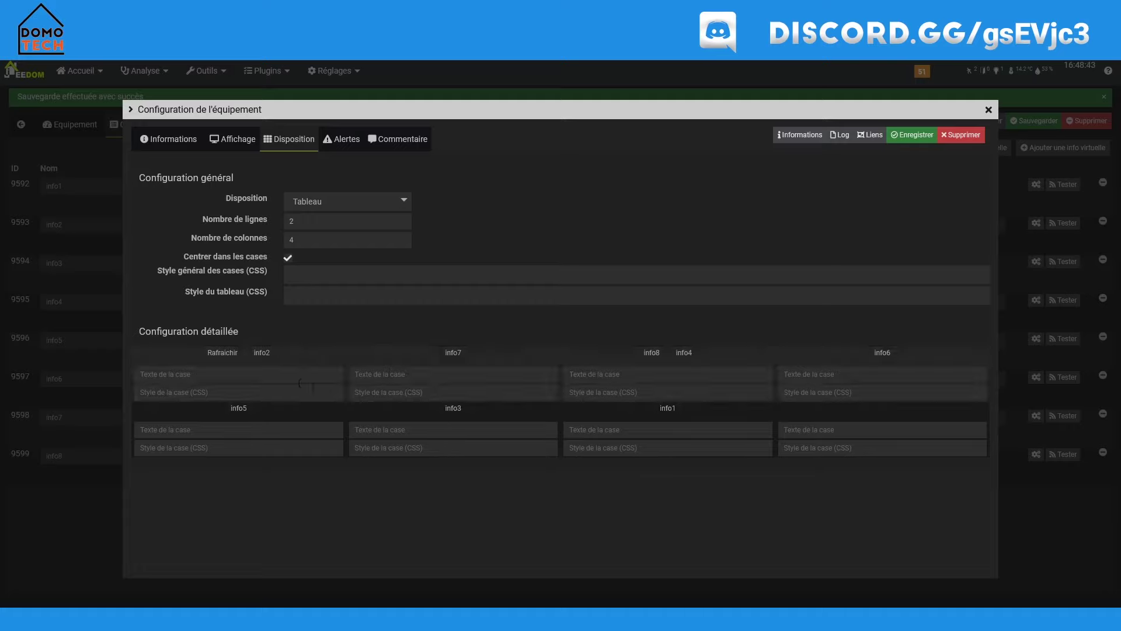
drag(263, 356, 848, 403)
click(916, 139)
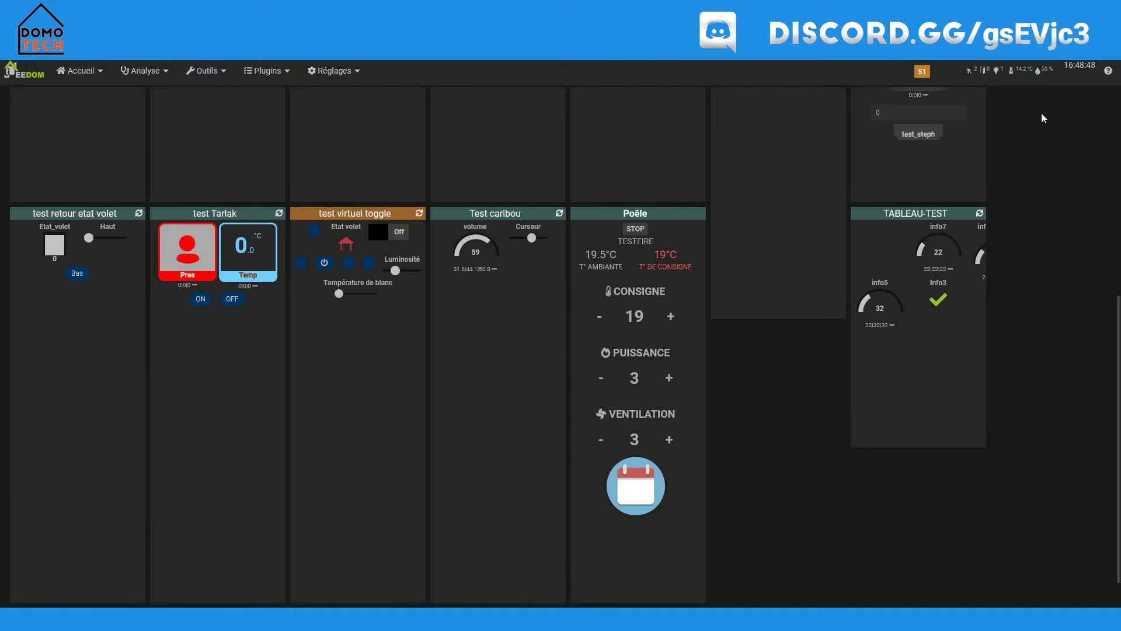
- Widen the TABLEAU-TEST tile in dashboard edit mode so that all four table columns fit
scroll(1042, 202, up, 4)
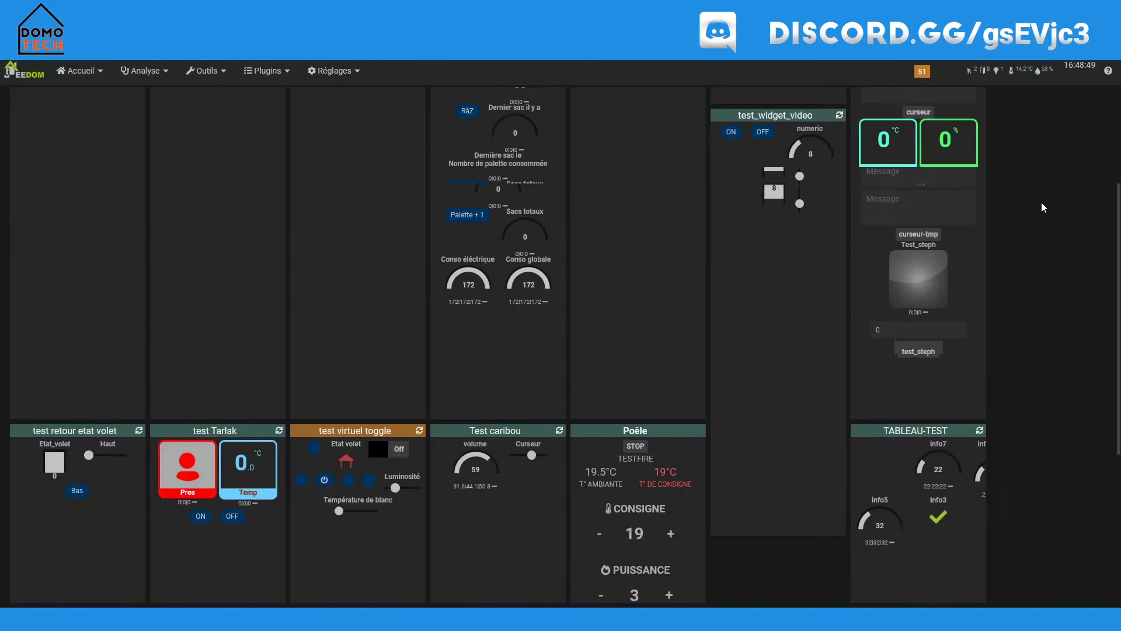
scroll(1042, 202, up, 3)
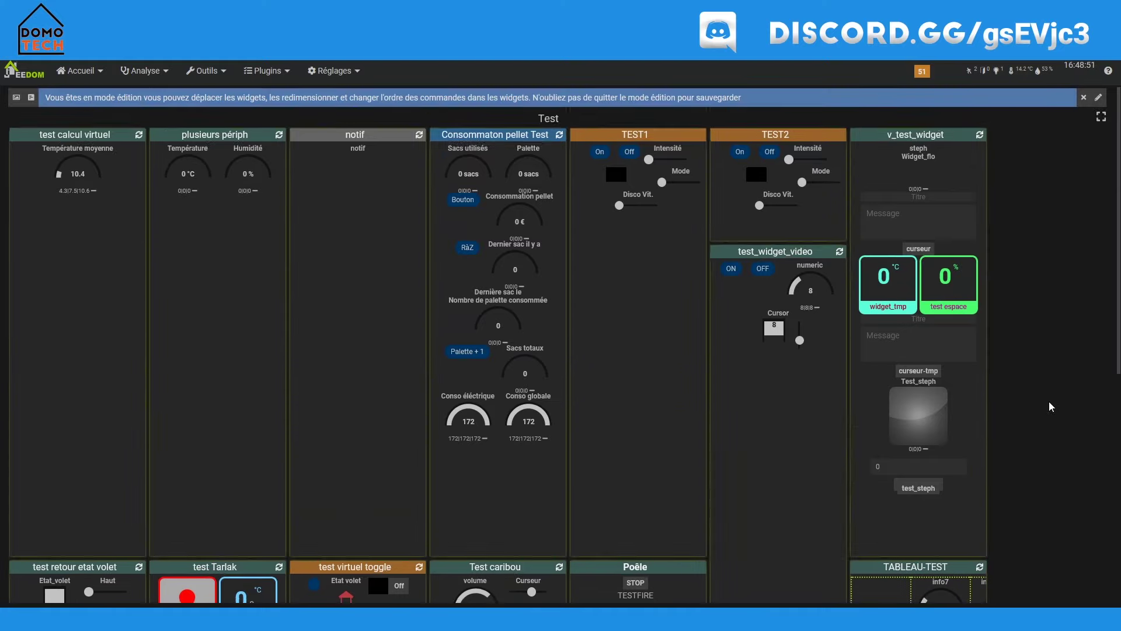
scroll(1048, 407, down, 4)
drag(987, 411, 1087, 457)
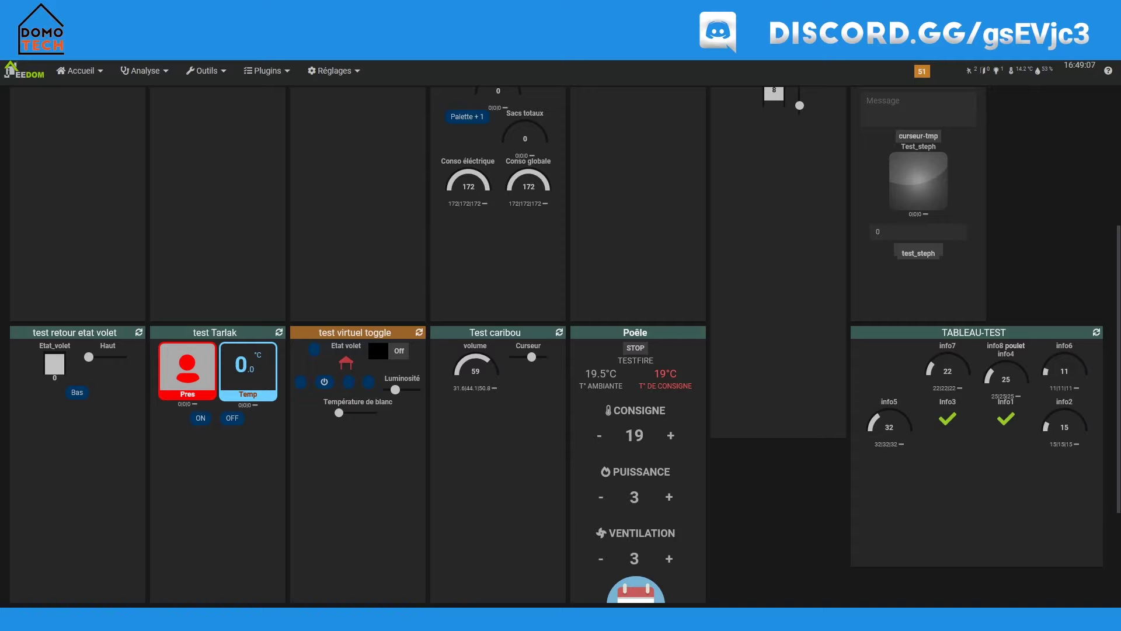
- Enter Poulet as the text of the first table cell in TABLEAU-TEST's layout and save the configuration
click(158, 9)
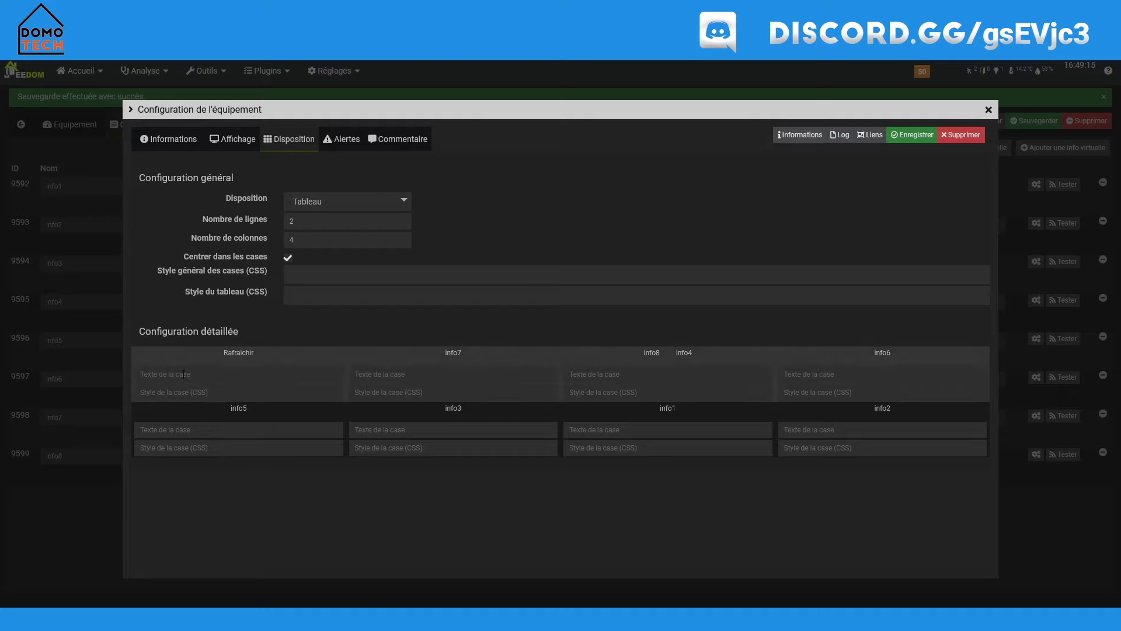
click(183, 374)
text(Poulet)
click(922, 138)
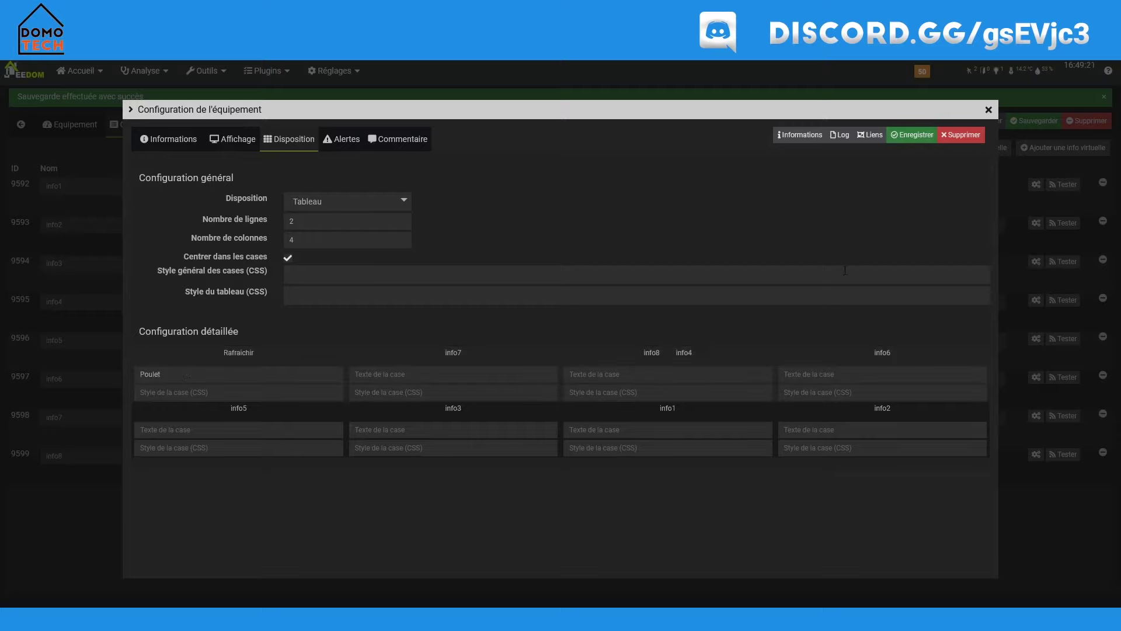
- Check the first cell's text in the TABLEAU-TEST tile on the dashboard, and view the home design with its temperature table
key(ctrl+Tab)
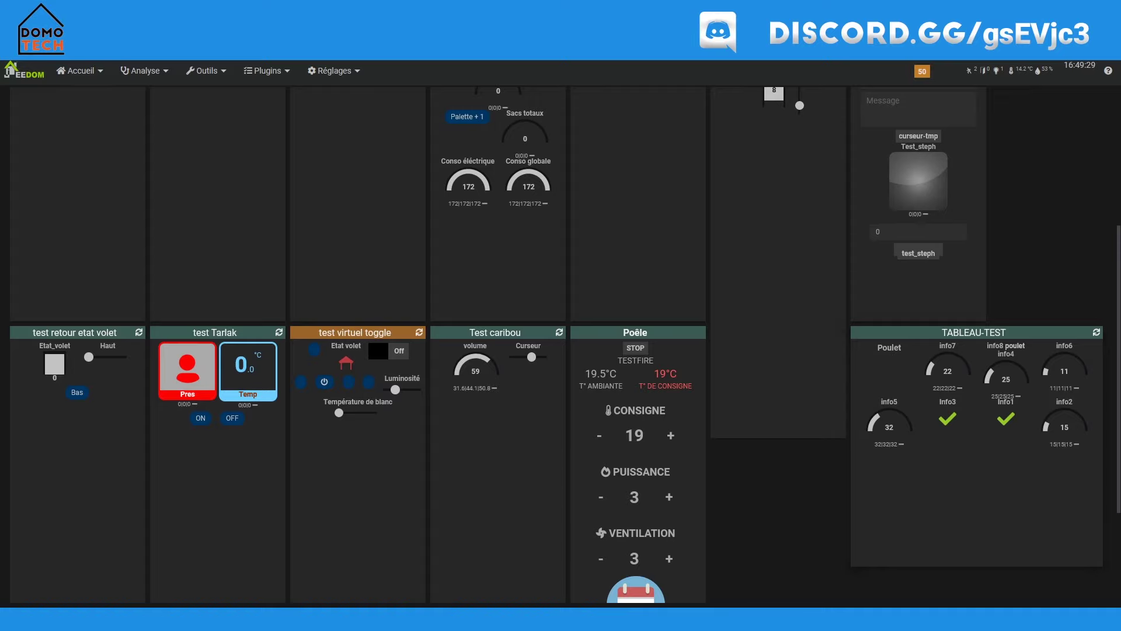
key(ctrl+Tab)
key(ctrl+Tab)
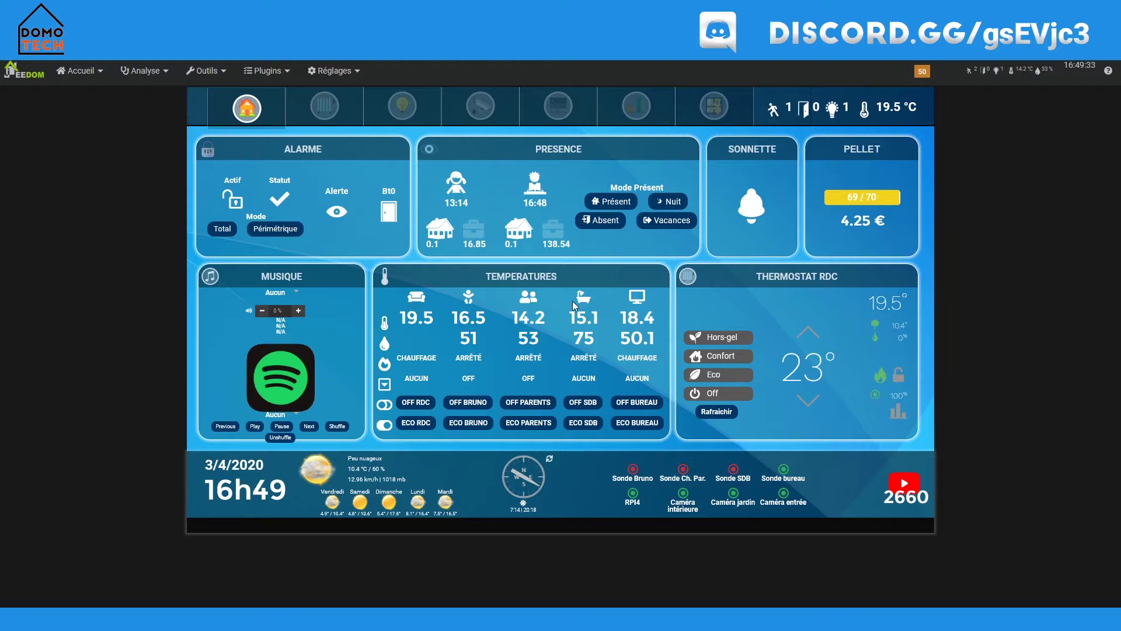
- Switch to the Font Awesome website and search its icon library for home
key(ctrl+Tab)
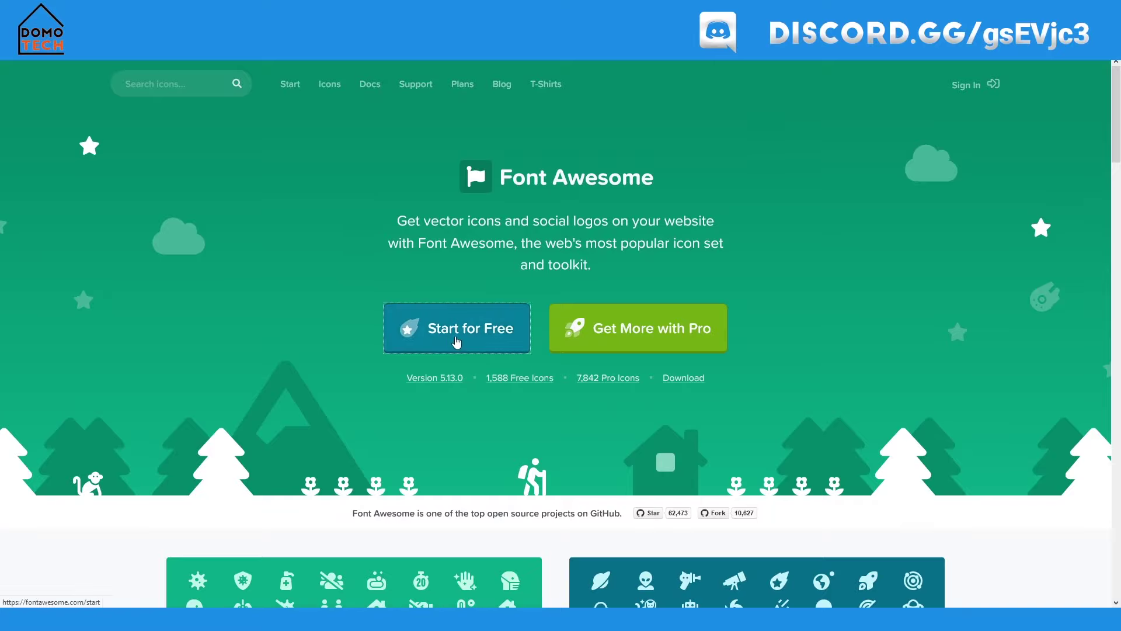
click(455, 344)
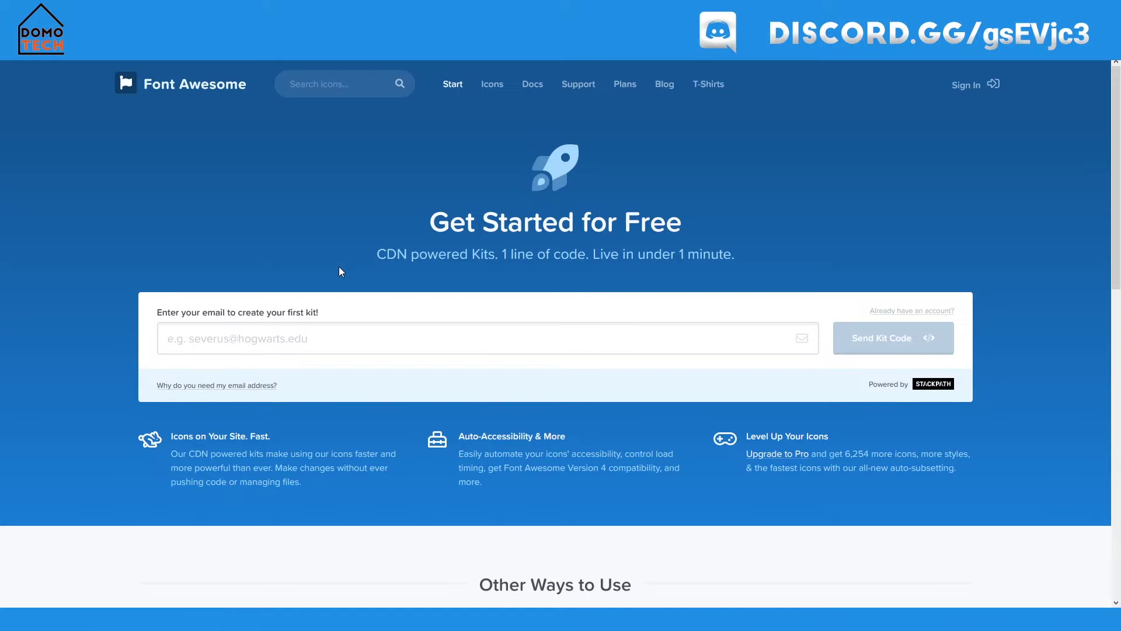
click(494, 86)
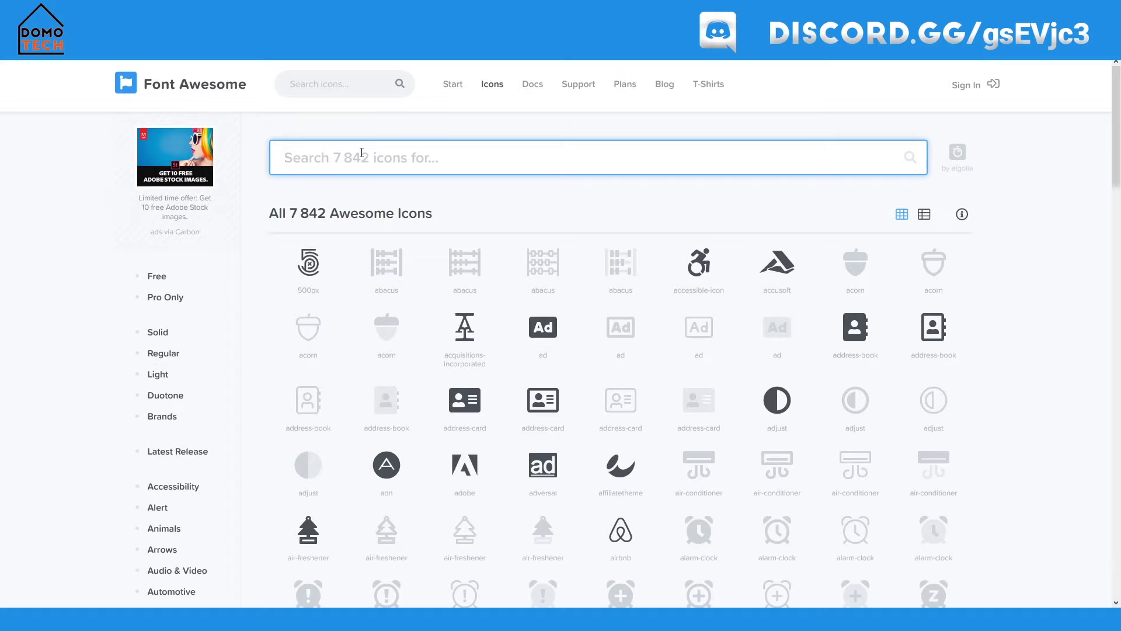
text(poi)
key(BackSpace)
key(BackSpace)
key(BackSpace)
text(hom)
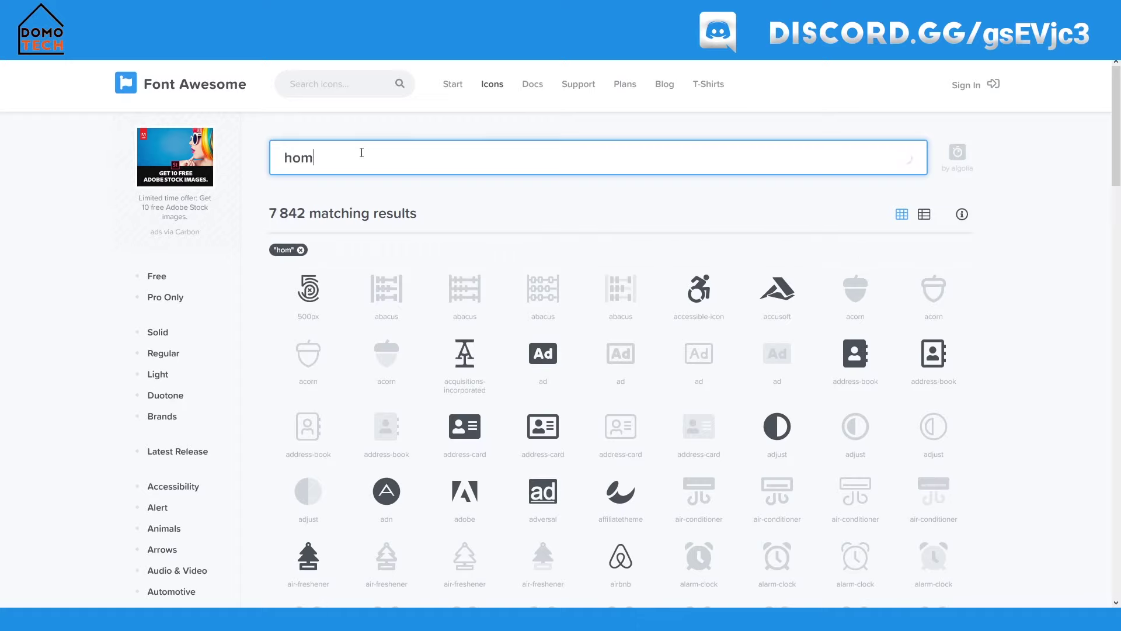
text(e)
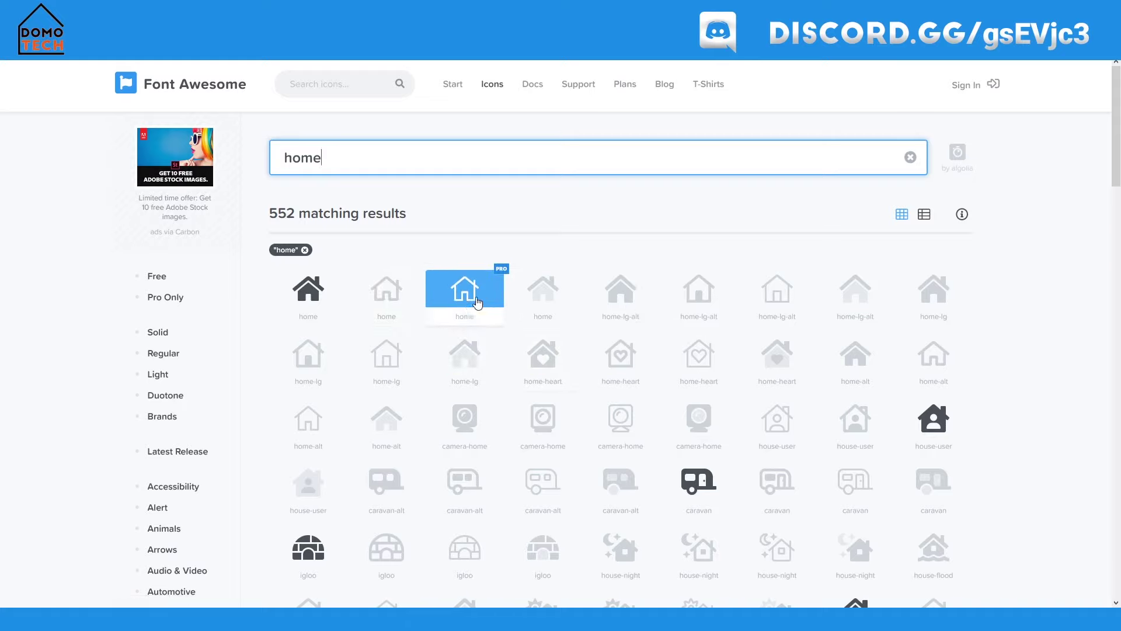
- Filter the home icon results to free icons only and browse the remaining ones
click(156, 282)
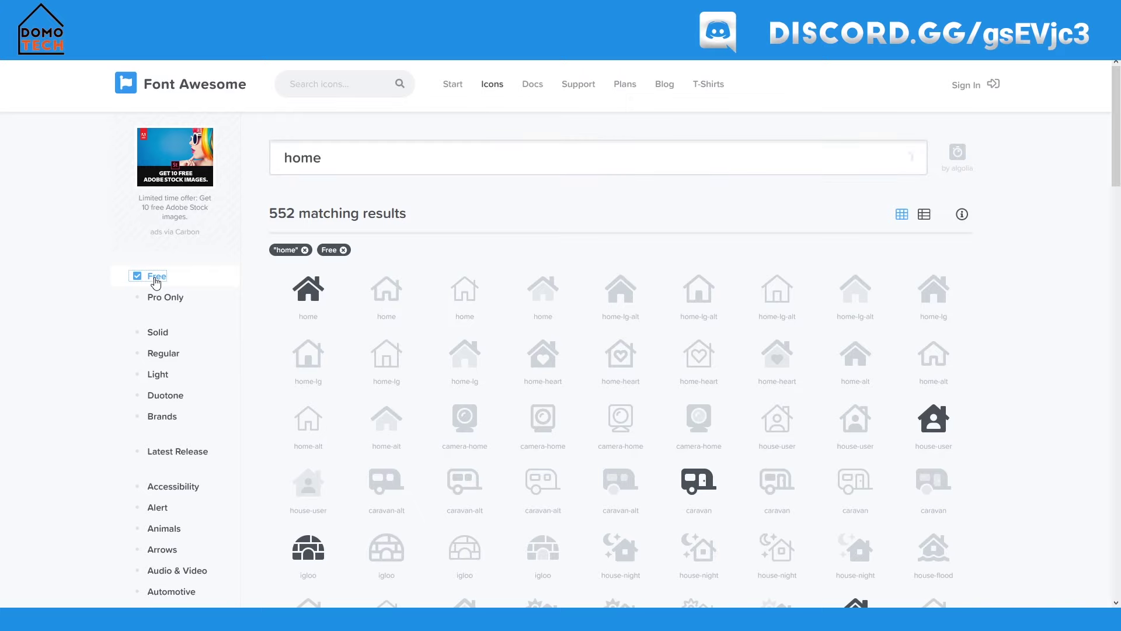
scroll(698, 408, down, 2)
scroll(699, 408, down, 4)
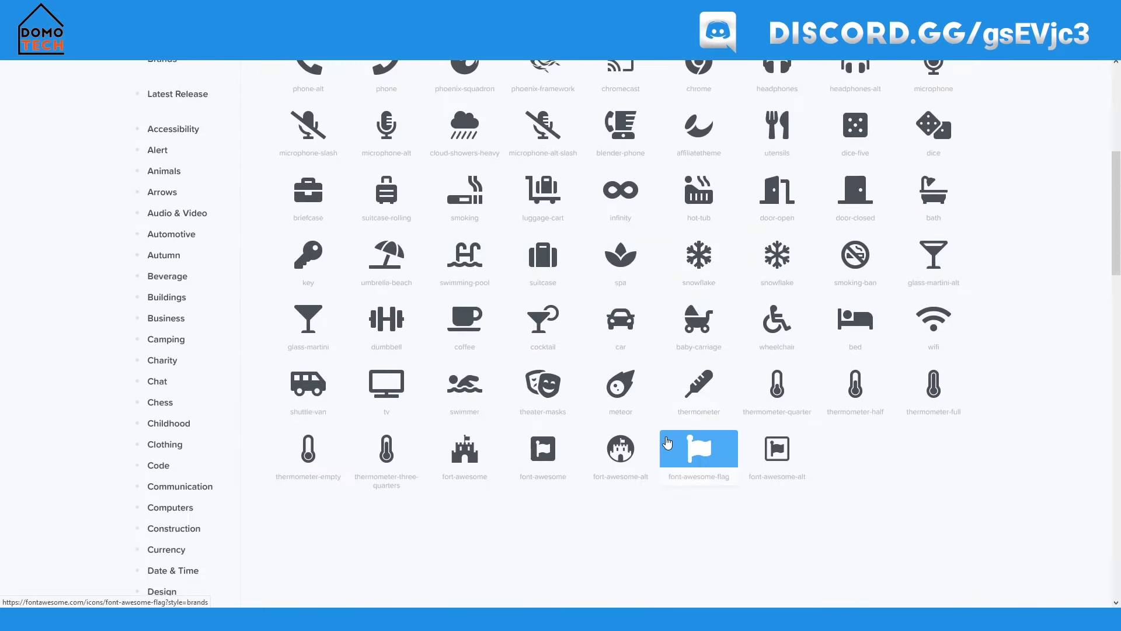
scroll(651, 445, up, 6)
- Copy the HTML code of the solid home icon
click(307, 297)
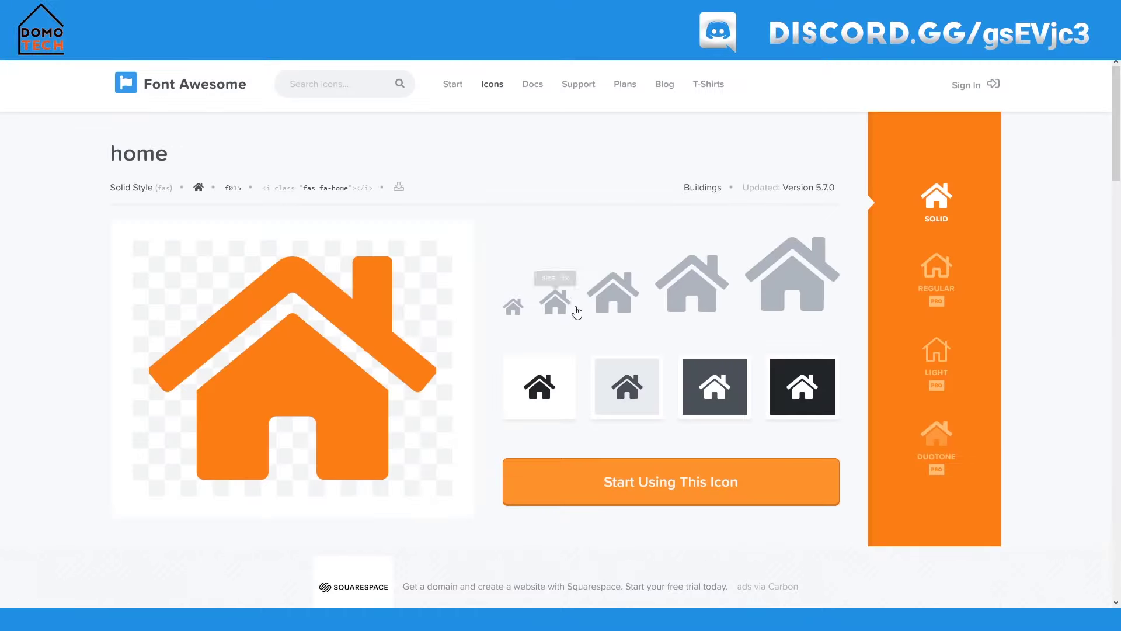
click(655, 487)
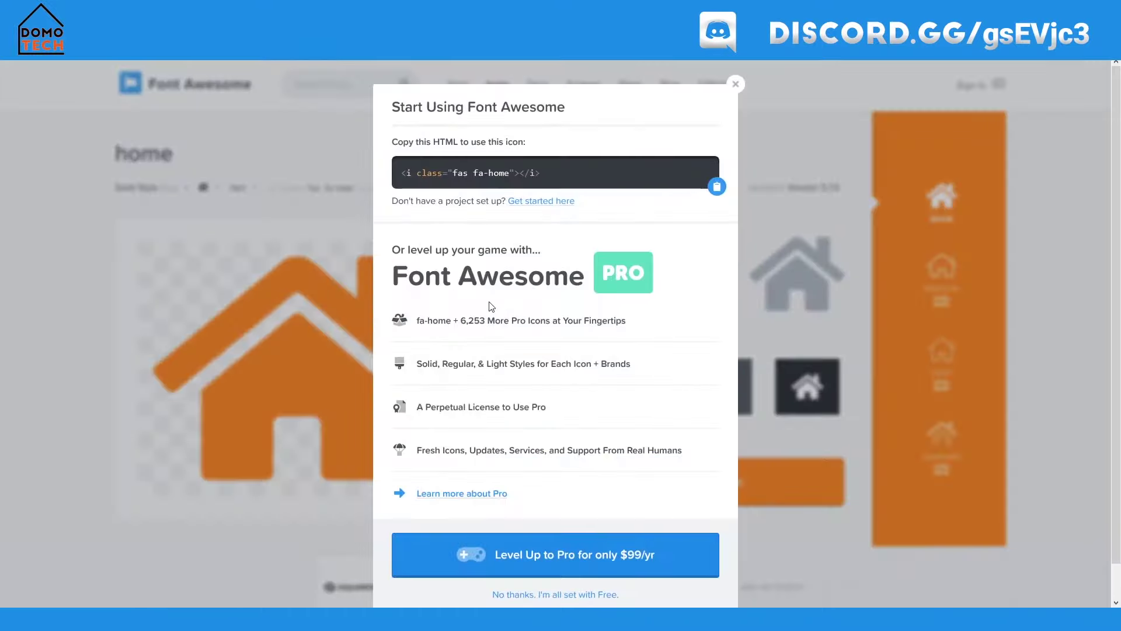
click(717, 186)
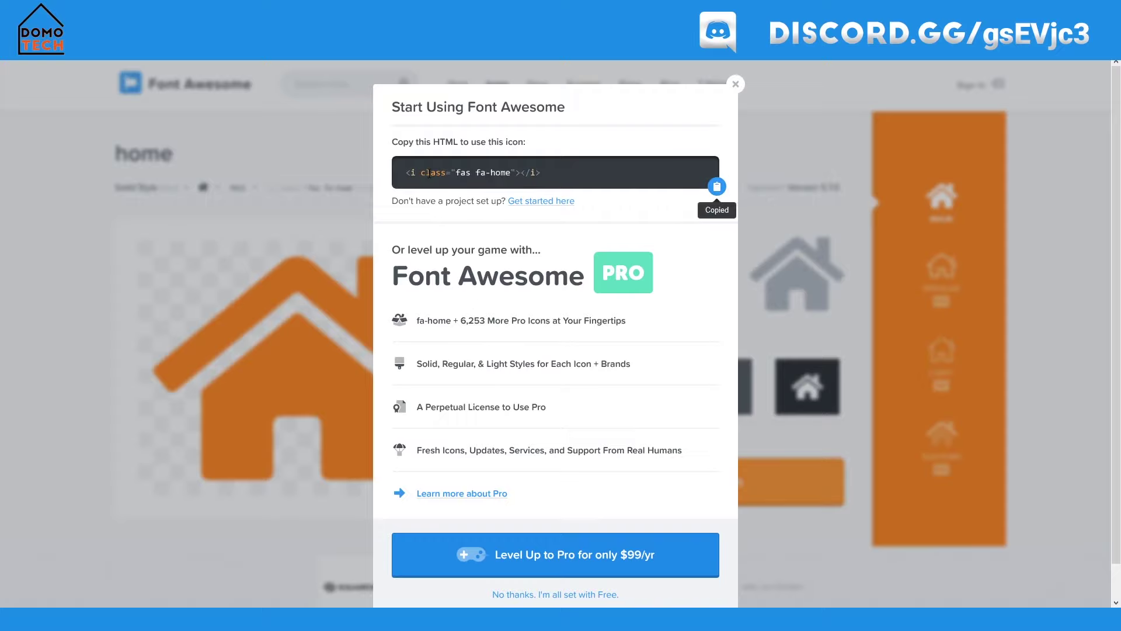
click(716, 184)
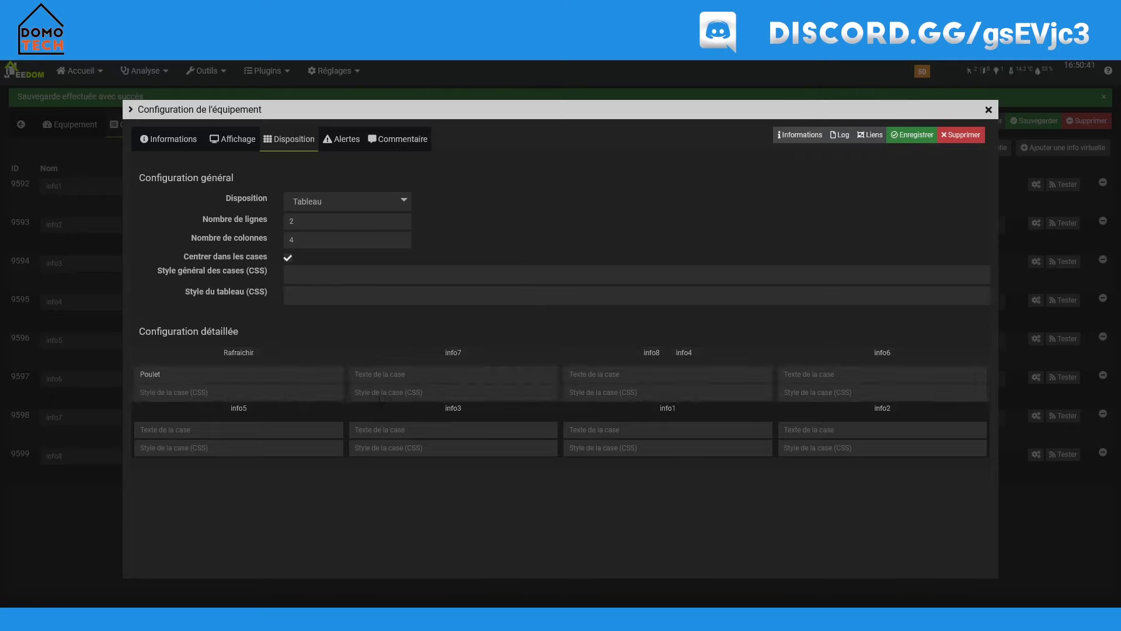
- In Jeedom, save TABLEAU-TEST's layout with 3 rows and paste the home icon code as the text of the third row's first cell
double_click(306, 224)
text(3)
click(896, 135)
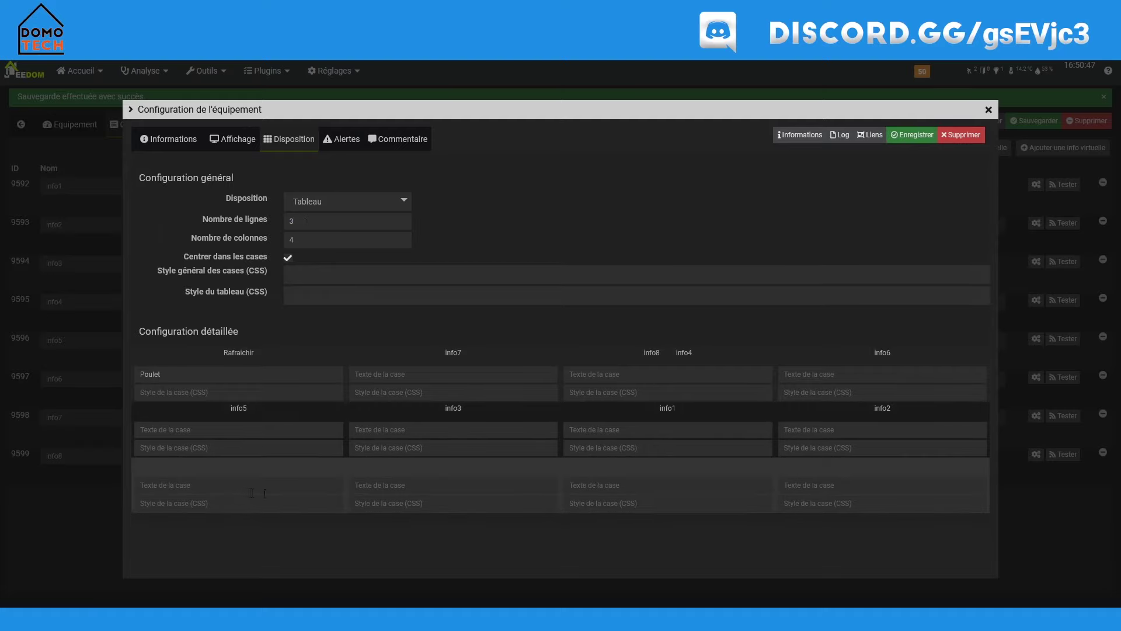
key(ctrl+v)
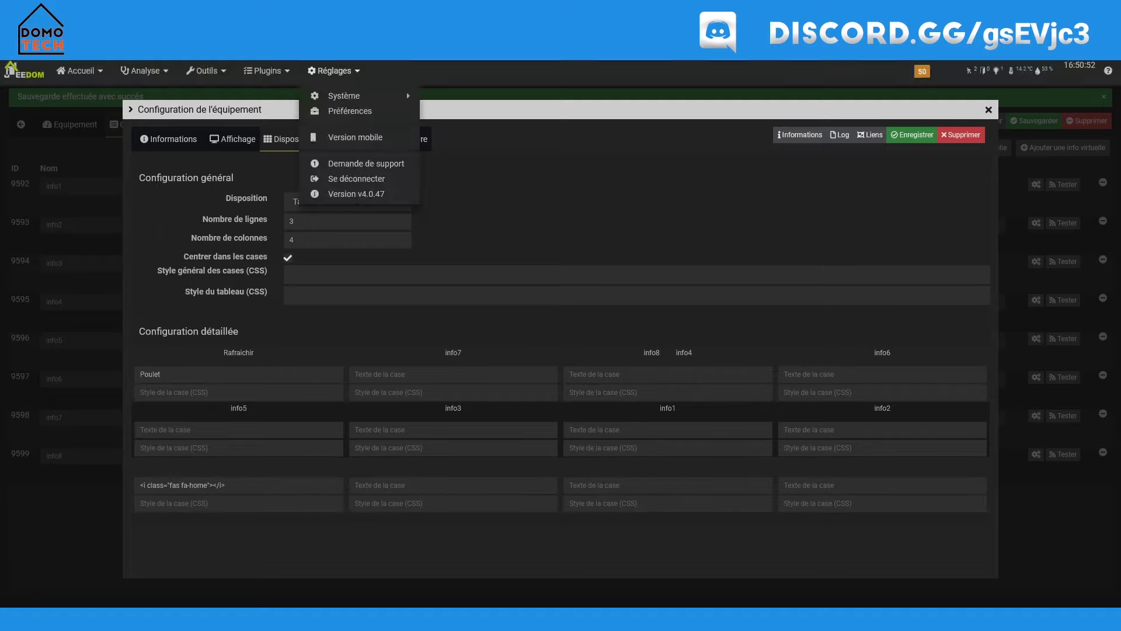
- Check the home icon in the TABLEAU-TEST tile on the dashboard, and view the home design's TEMPERATURES table
click(80, 70)
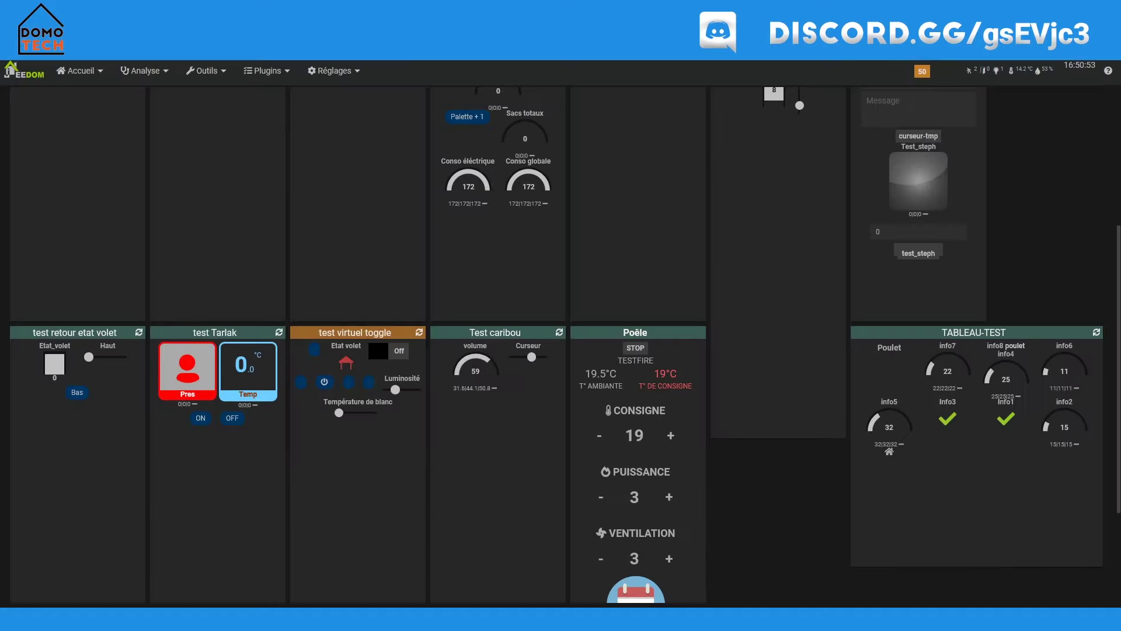
scroll(887, 427, down, 1)
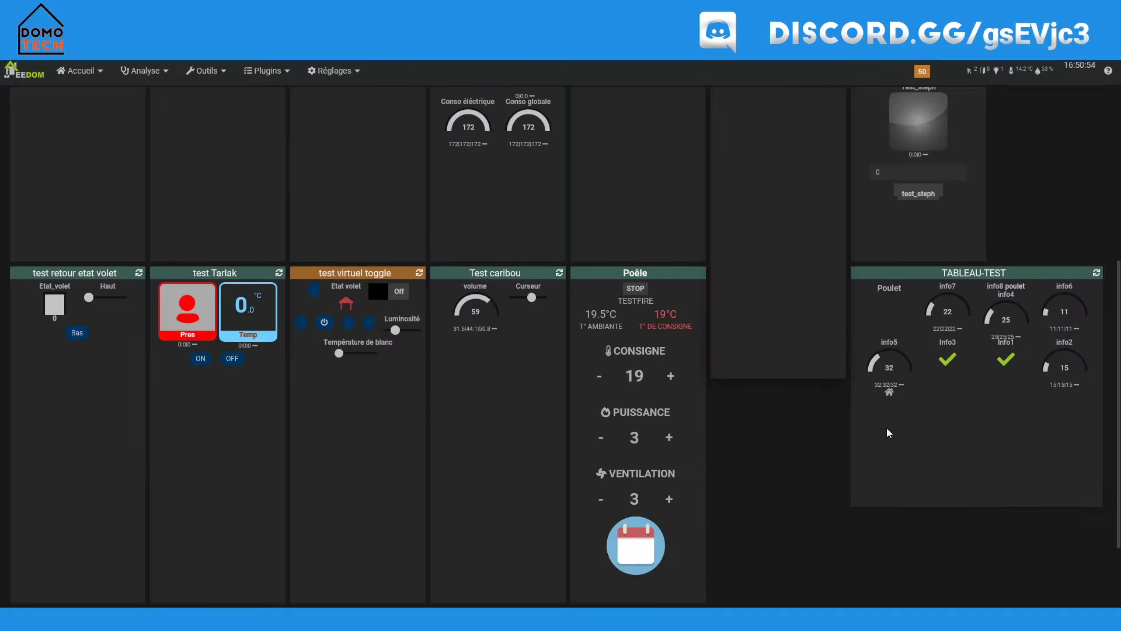
click(891, 395)
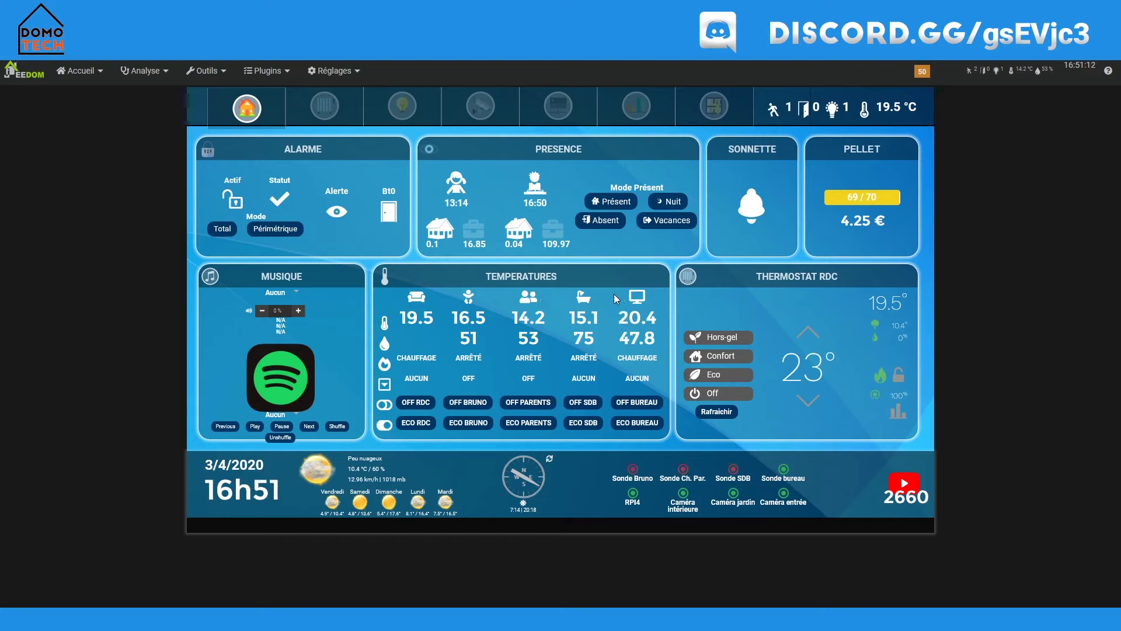
click(538, 342)
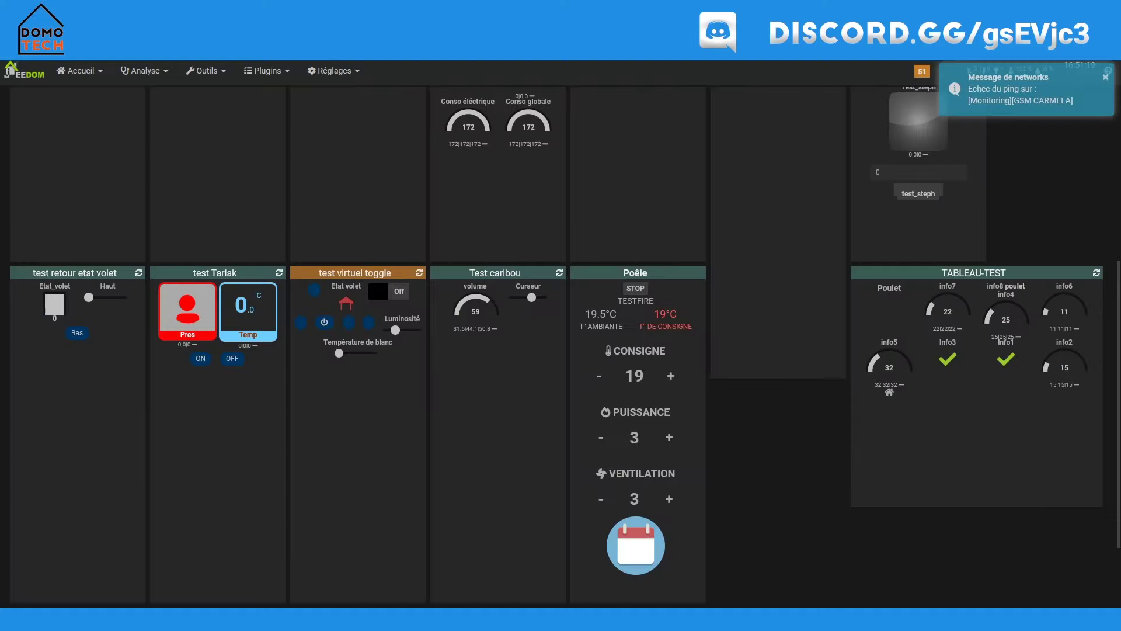
- Set the overall table style in TABLEAU-TEST's layout to background-color:white; and save the configuration
click(327, 71)
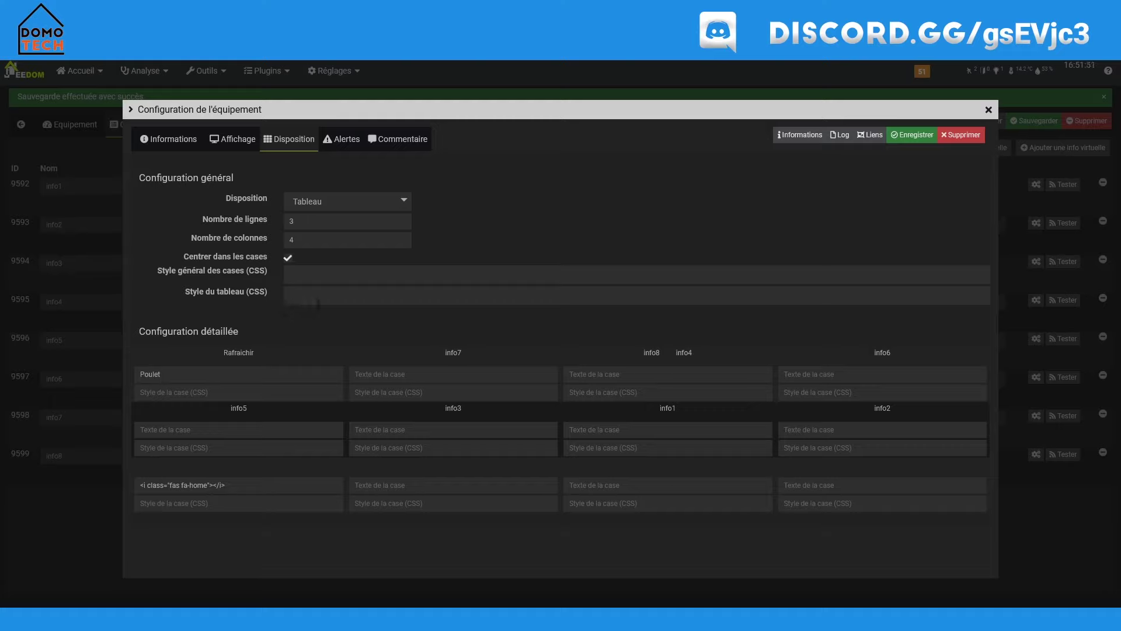
text(background-color:white;)
click(920, 132)
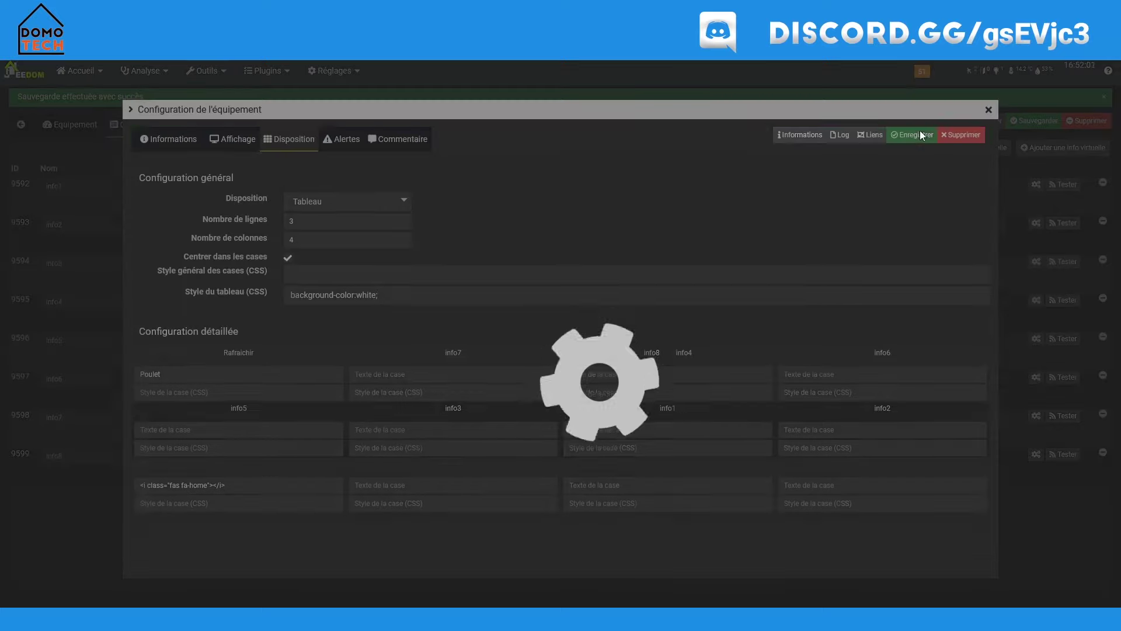
click(251, 9)
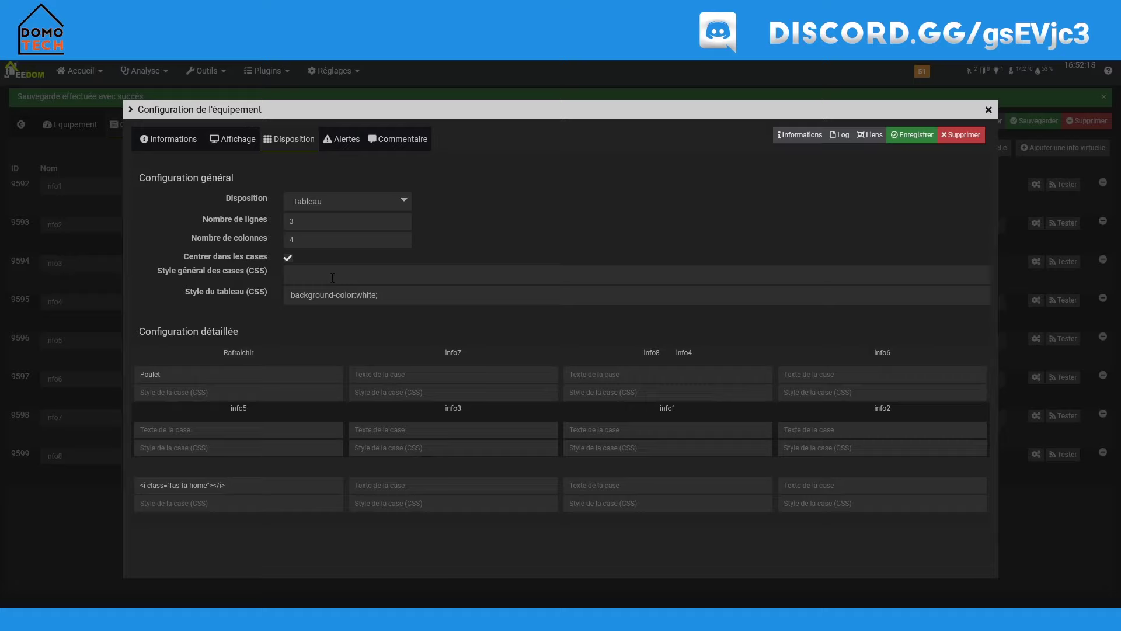
- Set the general cell style to border: 1px solid black; and save the configuration
text(border: 1px solid)
text(black;)
click(909, 135)
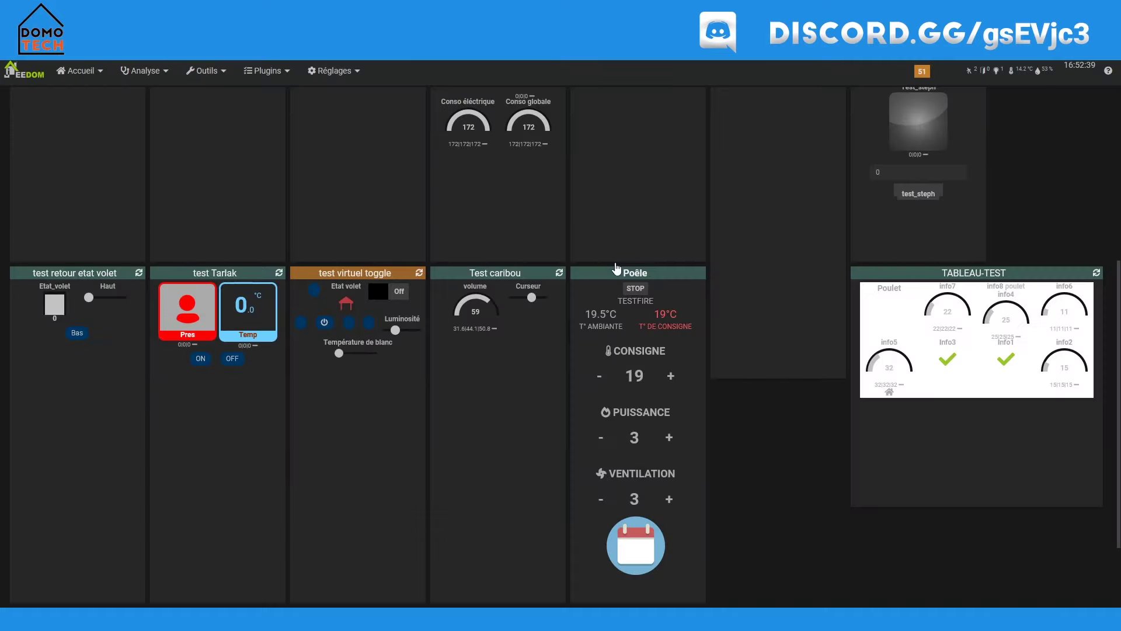
- Put the dashboard into edit mode and bring the TABLEAU-TEST tile into view for adjustment
scroll(1046, 142, up, 5)
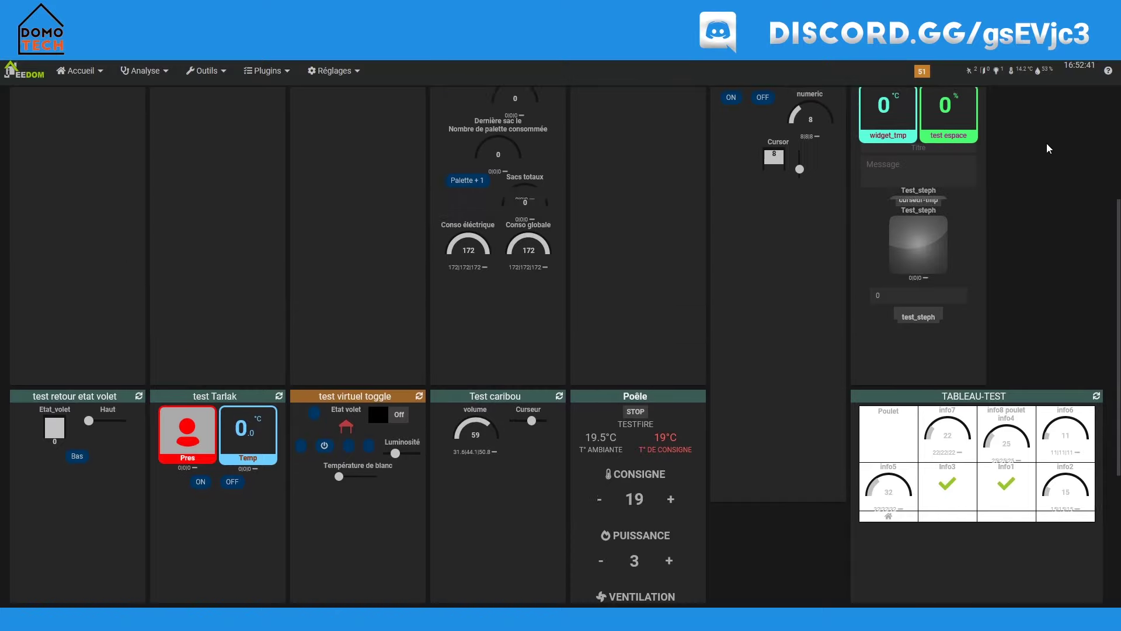
click(1098, 99)
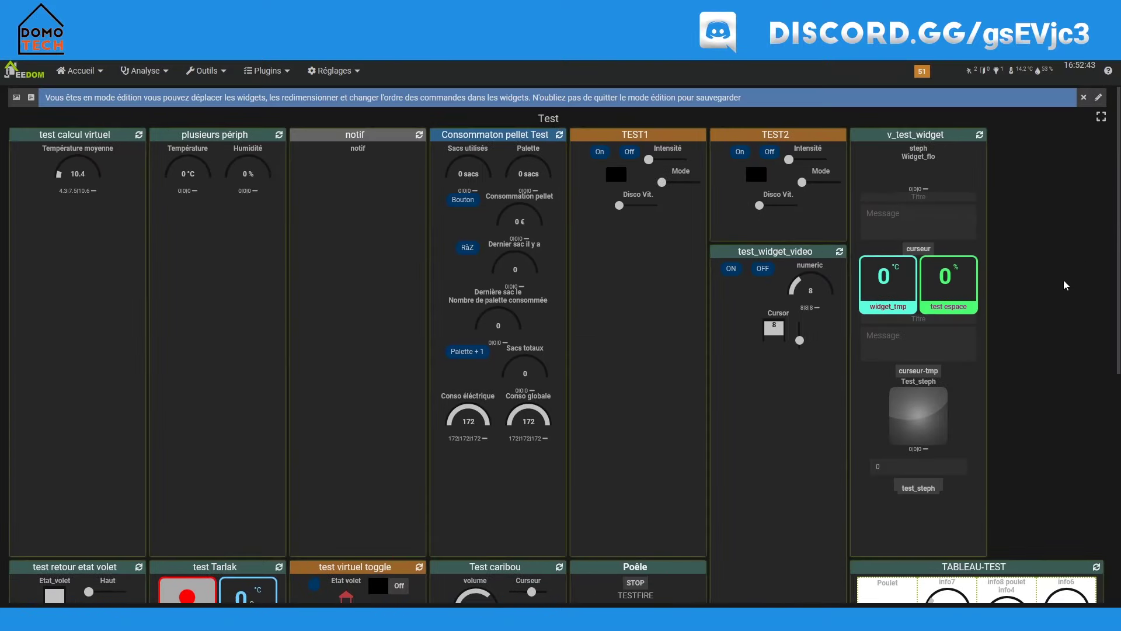
scroll(983, 396, down, 5)
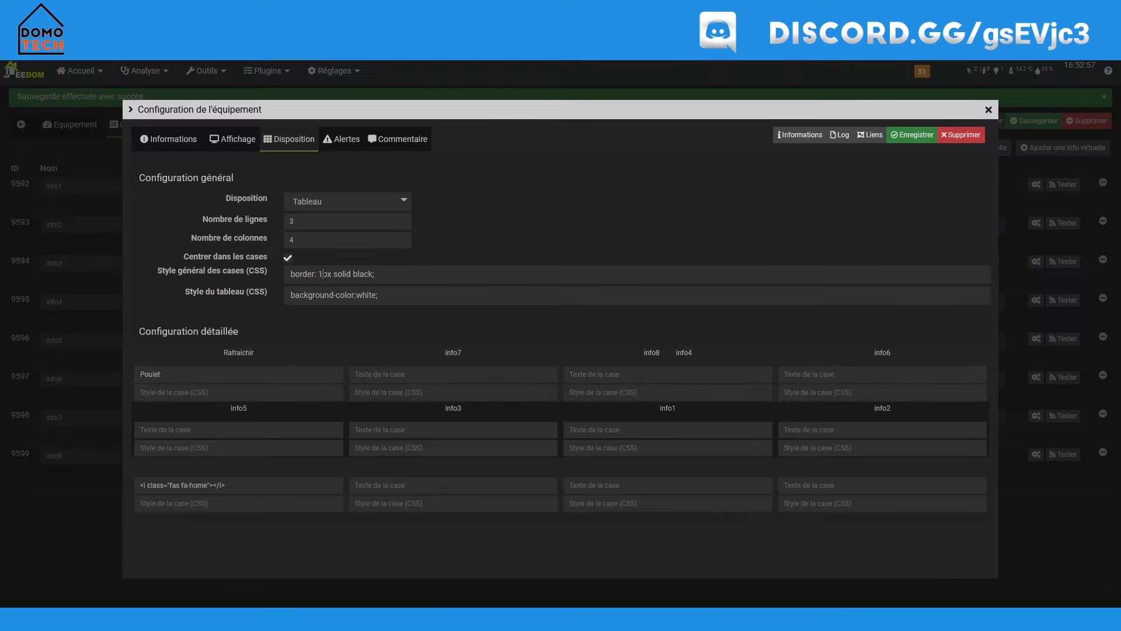
- Change the general cell border style to 5px dotted black and save the configuration
key(BackSpace)
text(5)
double_click(342, 274)
text(dotted)
click(923, 140)
- Search the web for changer couleur de fond css and open the Couleur de Fond CSS tutorial from htmlcolorcodes.com
key(ctrl+t)
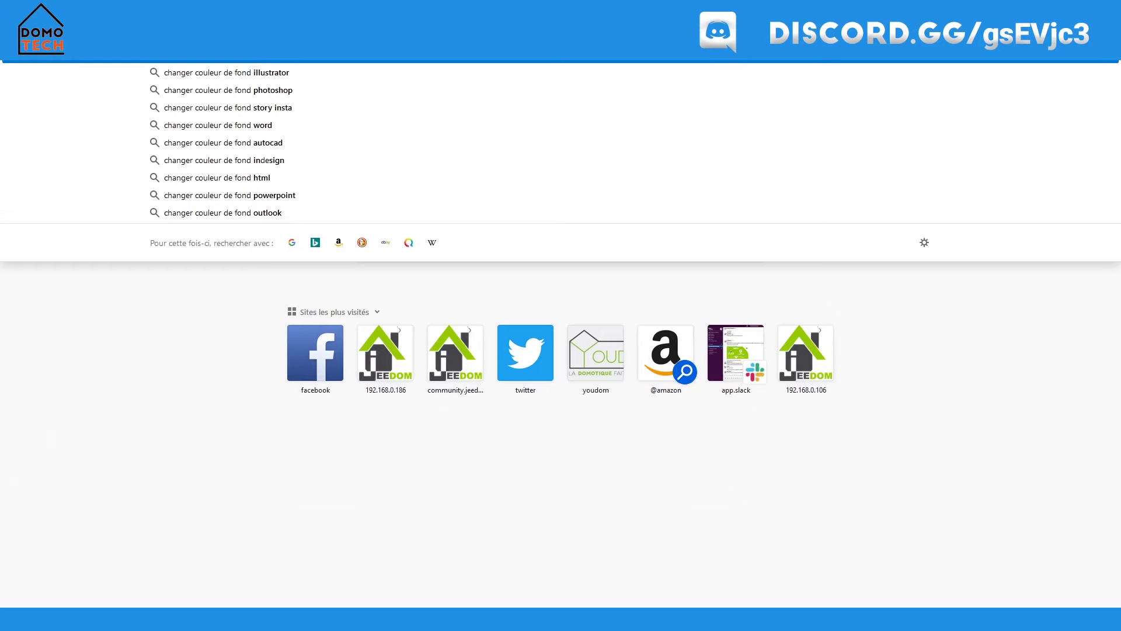
key(Return)
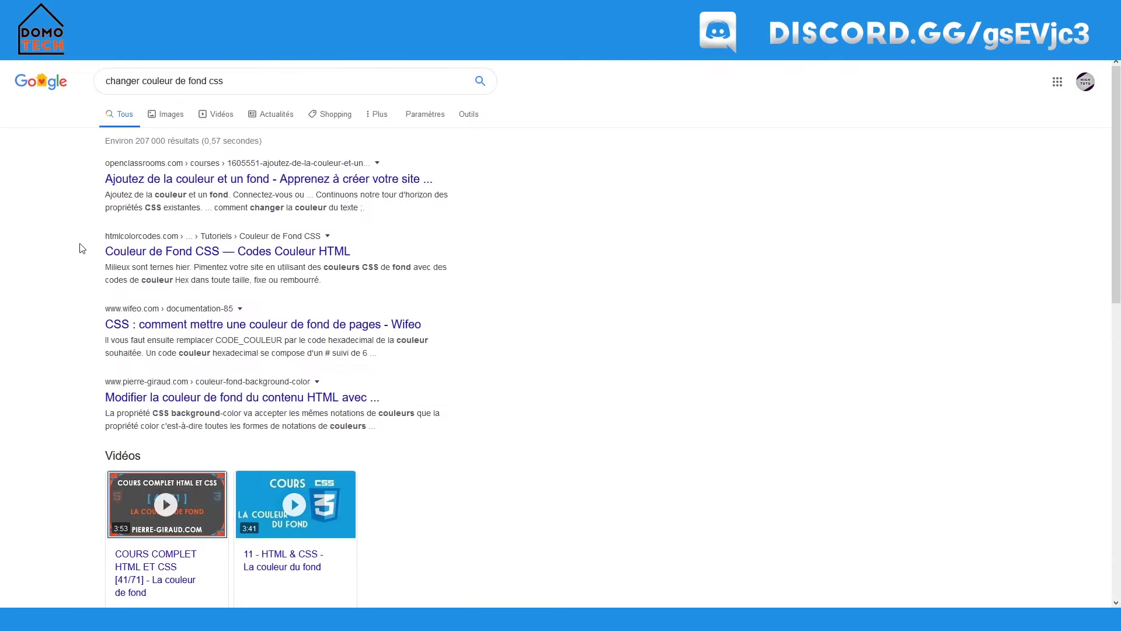
click(171, 256)
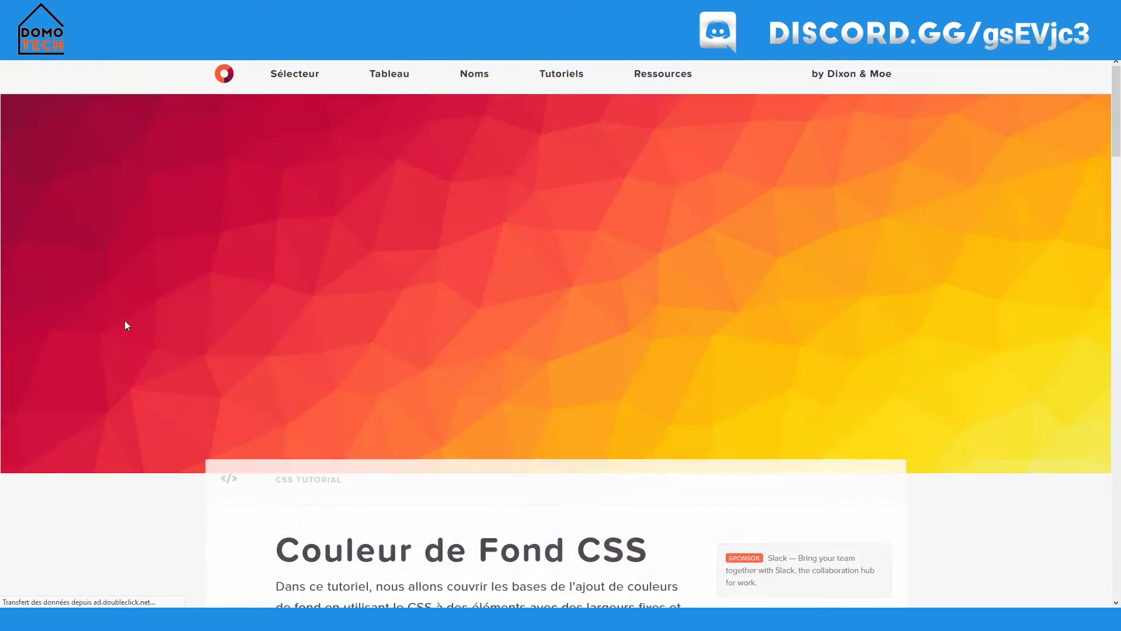
- Examine the background-color code example in the tutorial's Couleur corps de fond section
scroll(159, 274, down, 10)
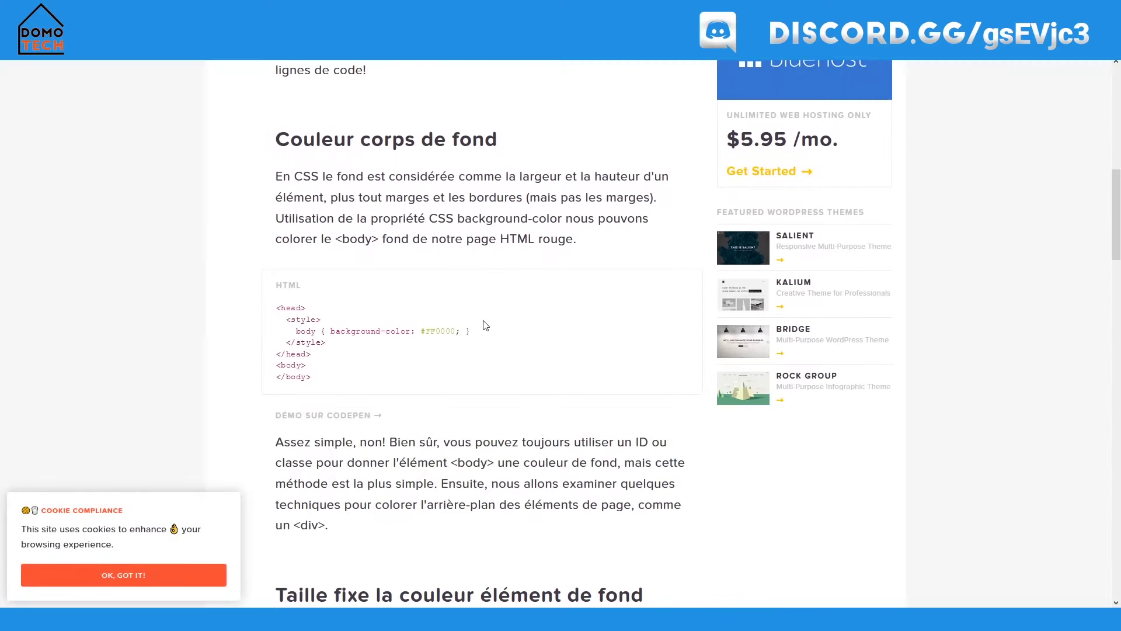
drag(327, 331, 421, 330)
click(443, 333)
scroll(438, 356, down, 4)
scroll(434, 374, up, 3)
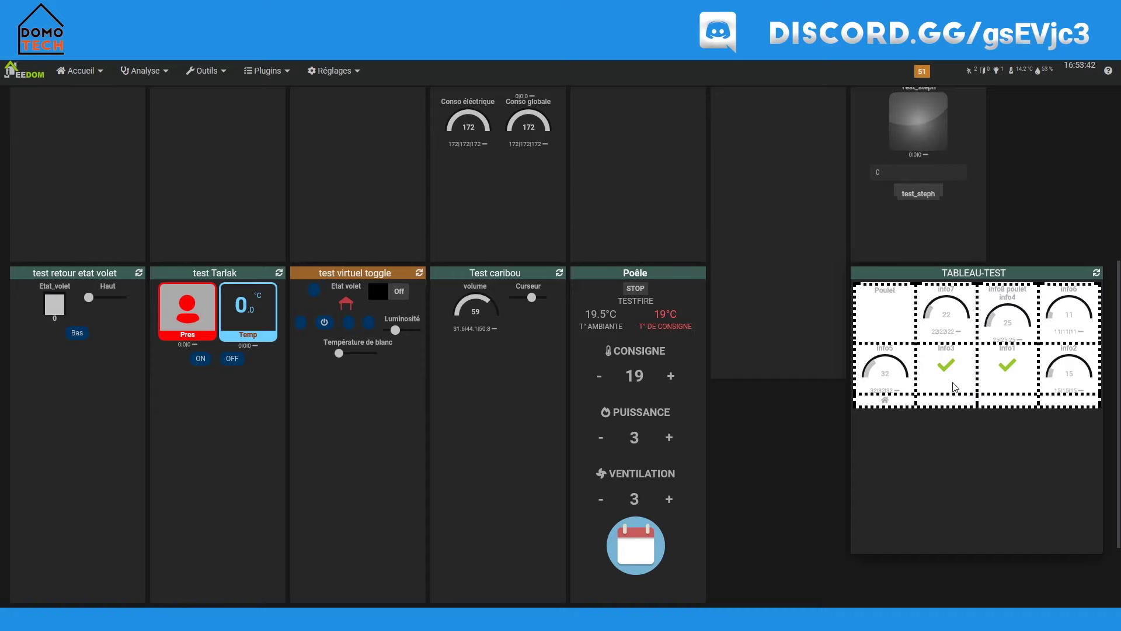
- Set the home icon cell's style to font-size: 200%, save the configuration and check the tile on the dashboard
click(402, 9)
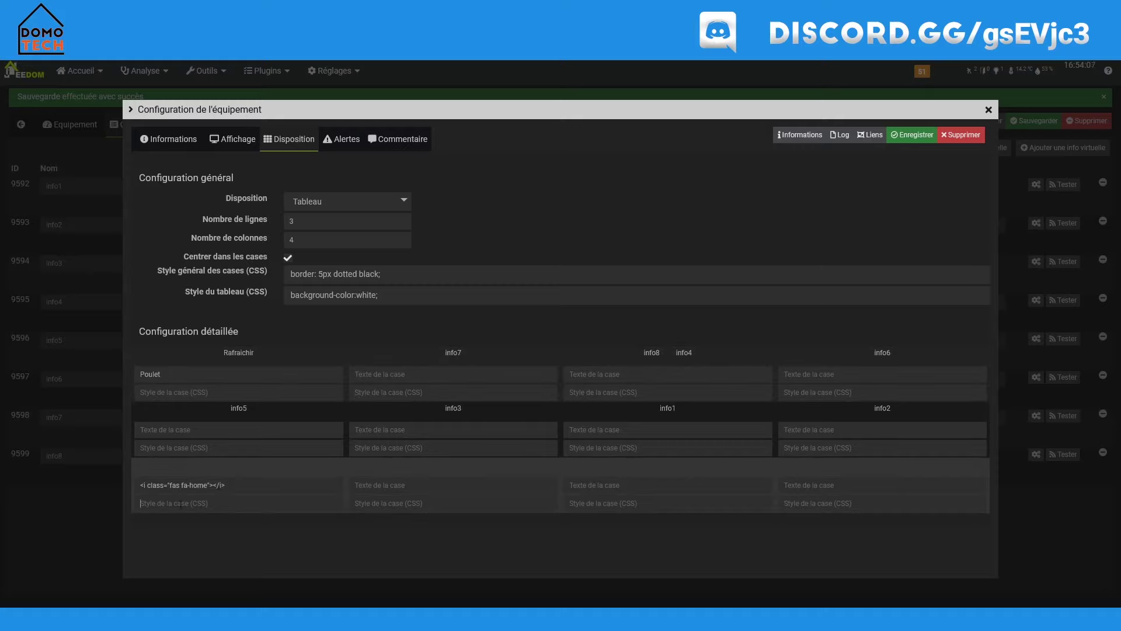
text(font-size: 200%)
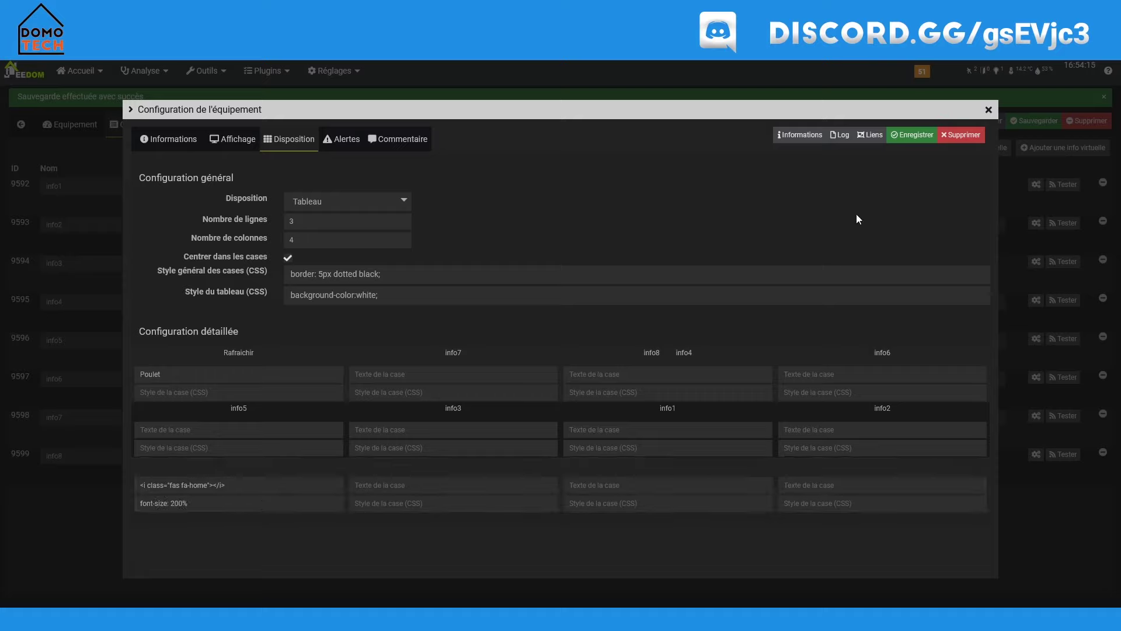
click(912, 135)
key(ctrl+Tab)
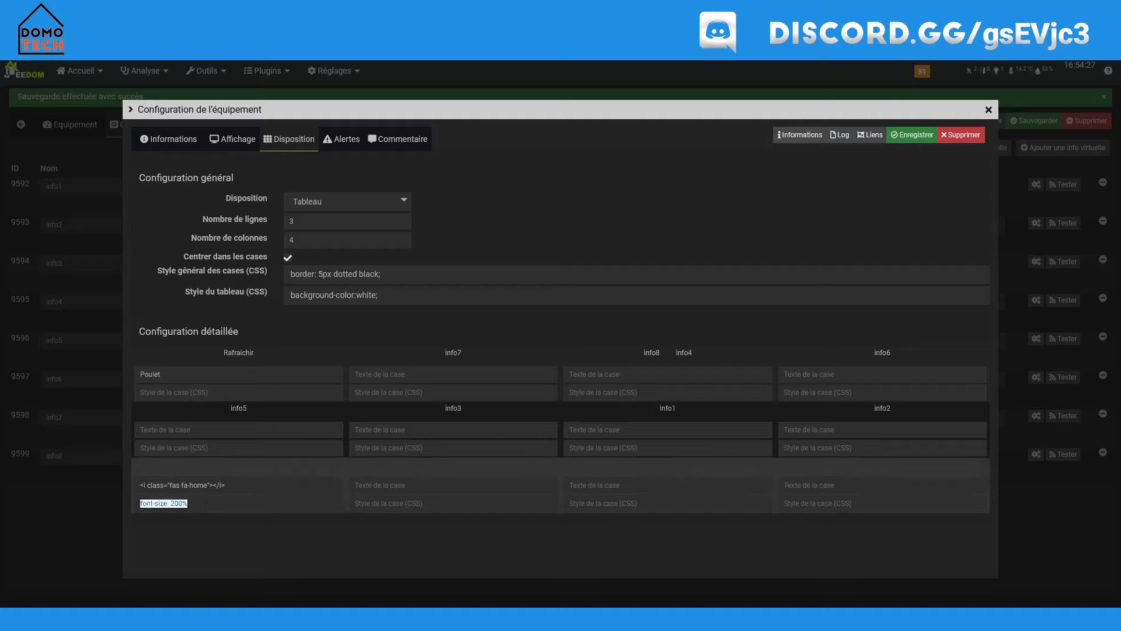
- Style the Poulet cell with a font size of 30px and a black hexadecimal text colour, and save the configuration
text(font-size: 200%)
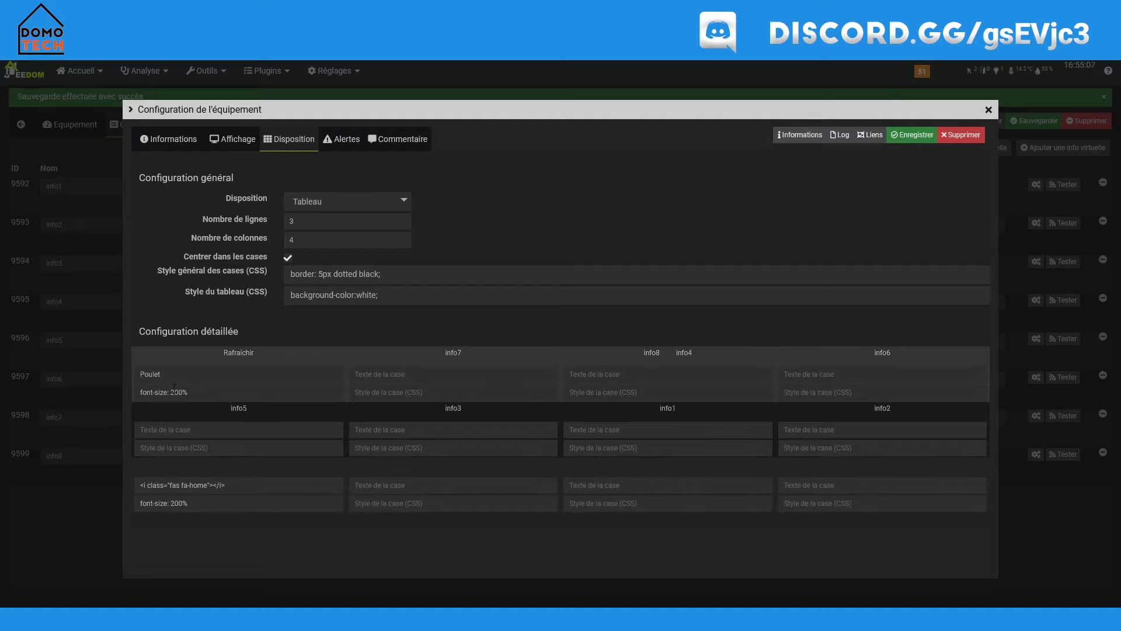
drag(171, 391, 240, 392)
text(30)
click(903, 139)
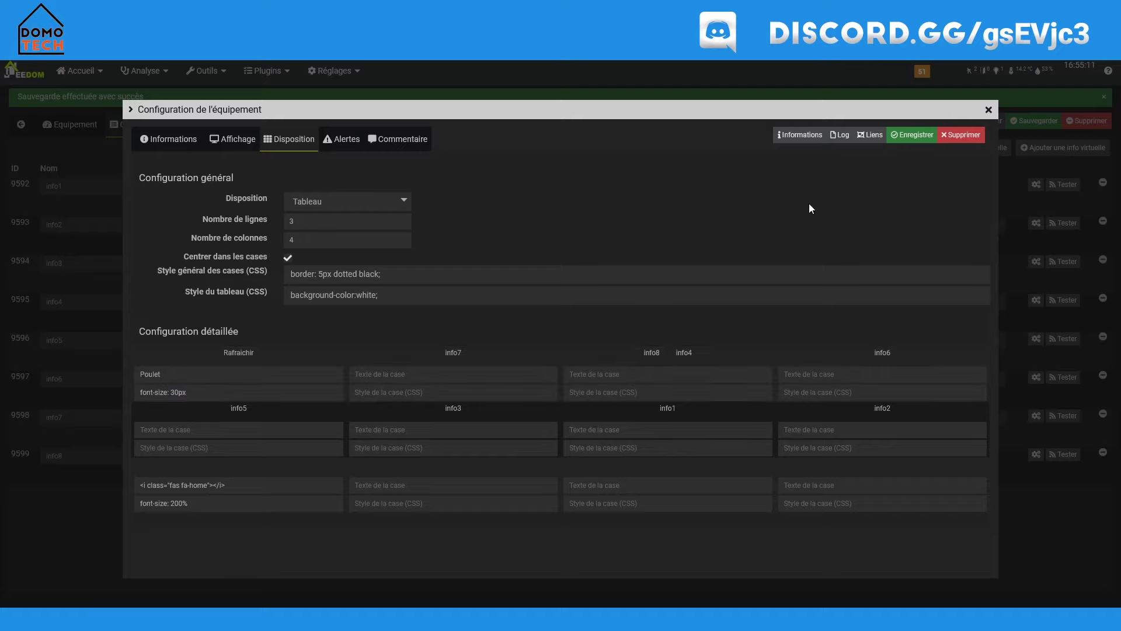
key(ctrl+Tab)
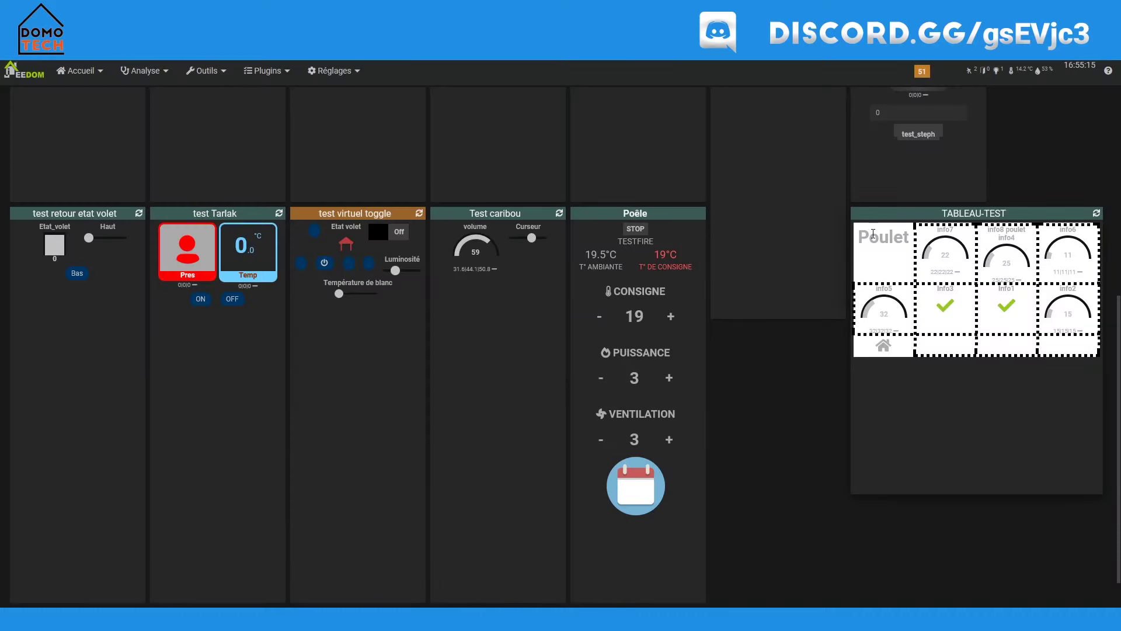
key(ctrl+Tab)
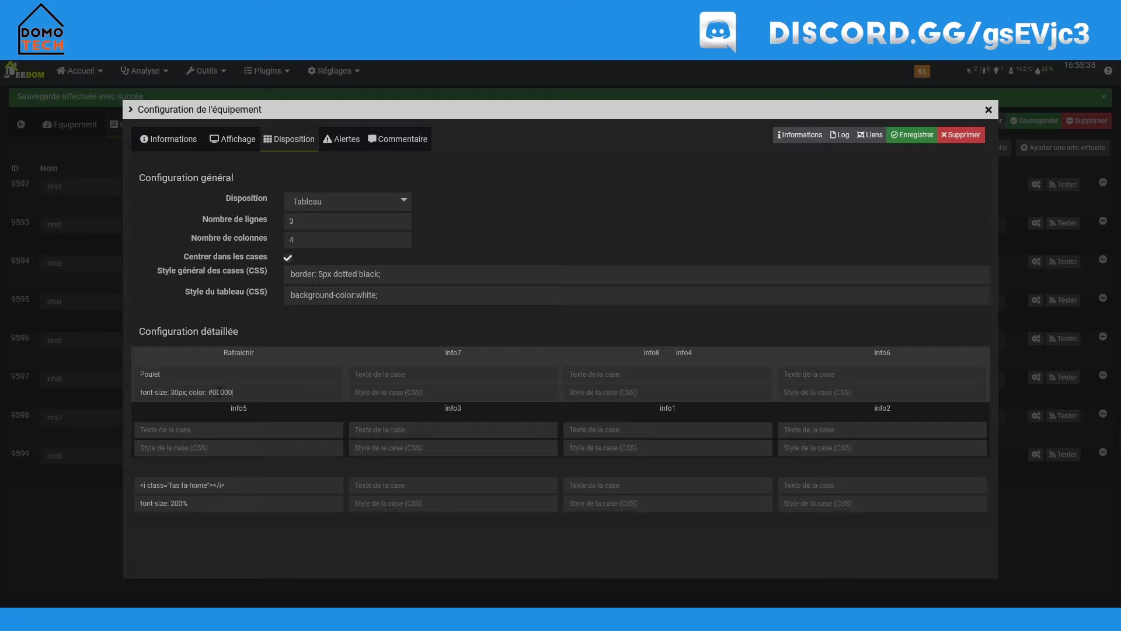
click(909, 134)
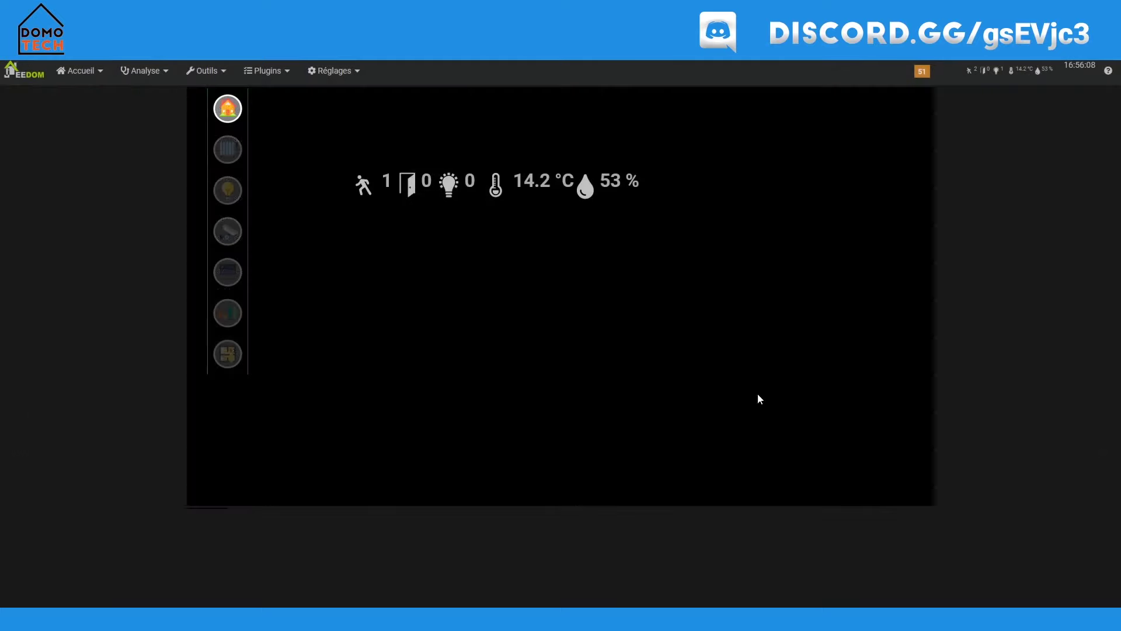
- Switch the design to edit mode, add the TABLEAU-TEST equipment from the test object and position it below the summary
right_click(532, 290)
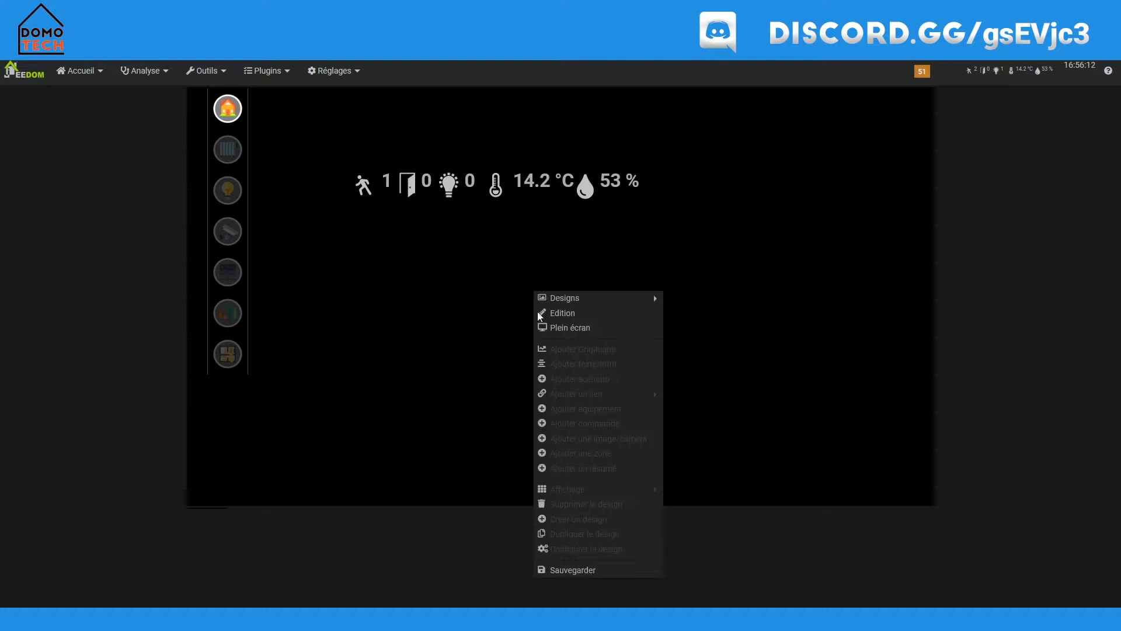
click(571, 314)
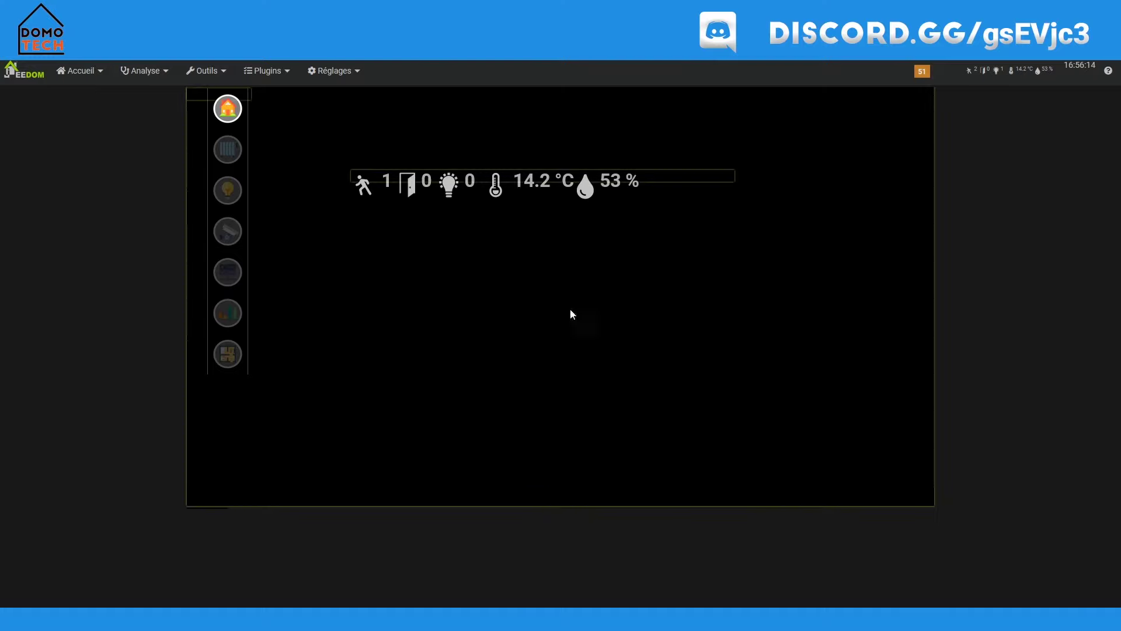
right_click(479, 296)
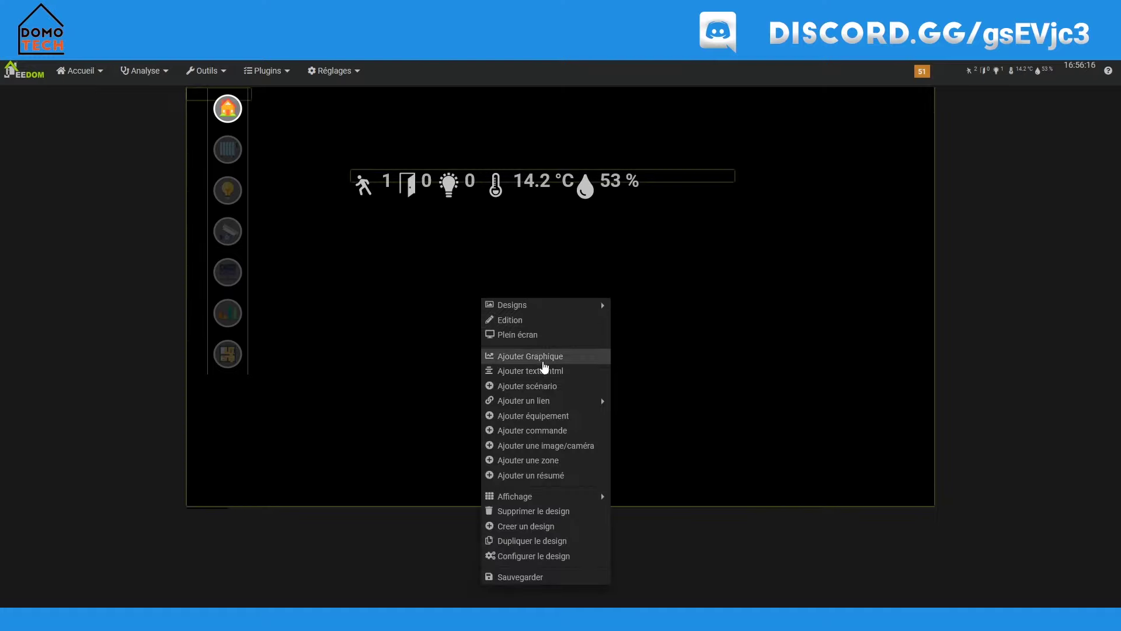
click(560, 416)
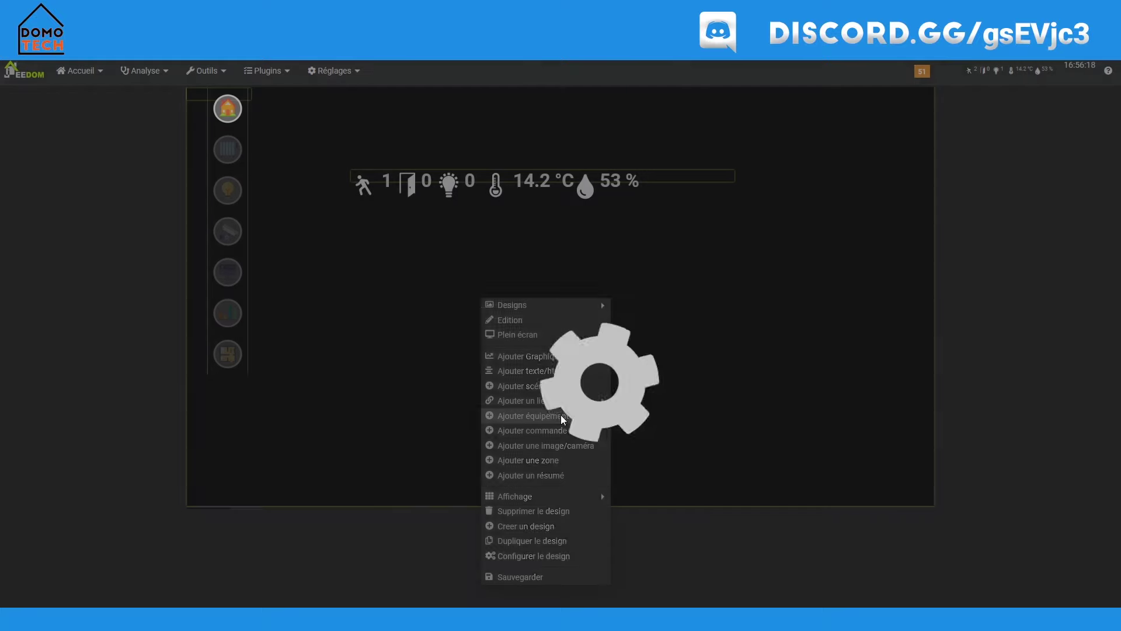
click(425, 311)
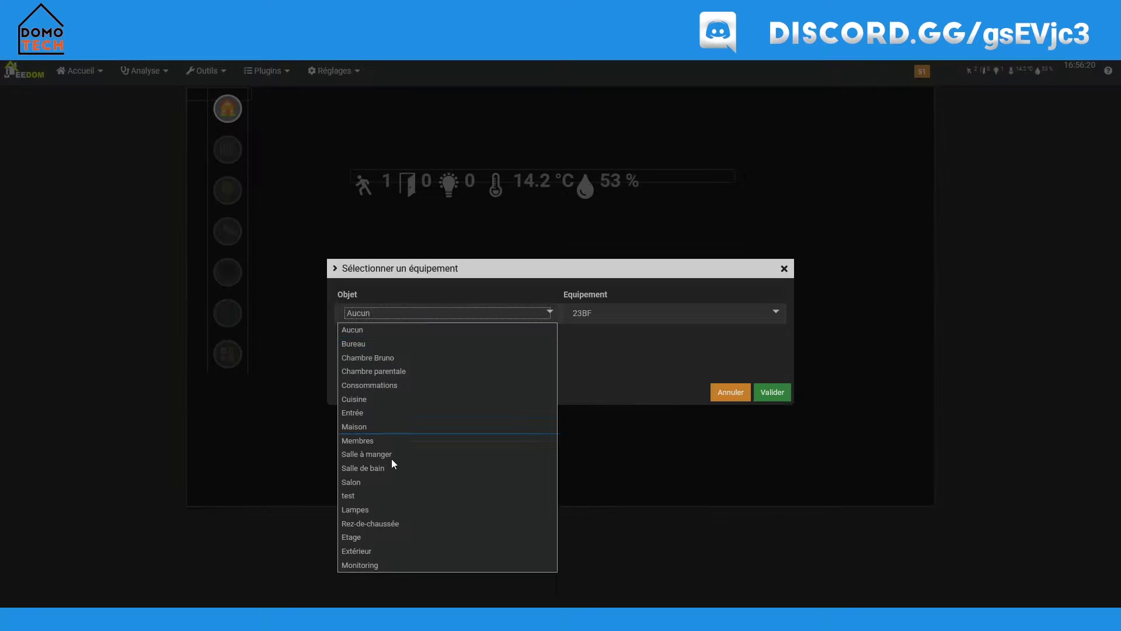
click(357, 497)
click(653, 318)
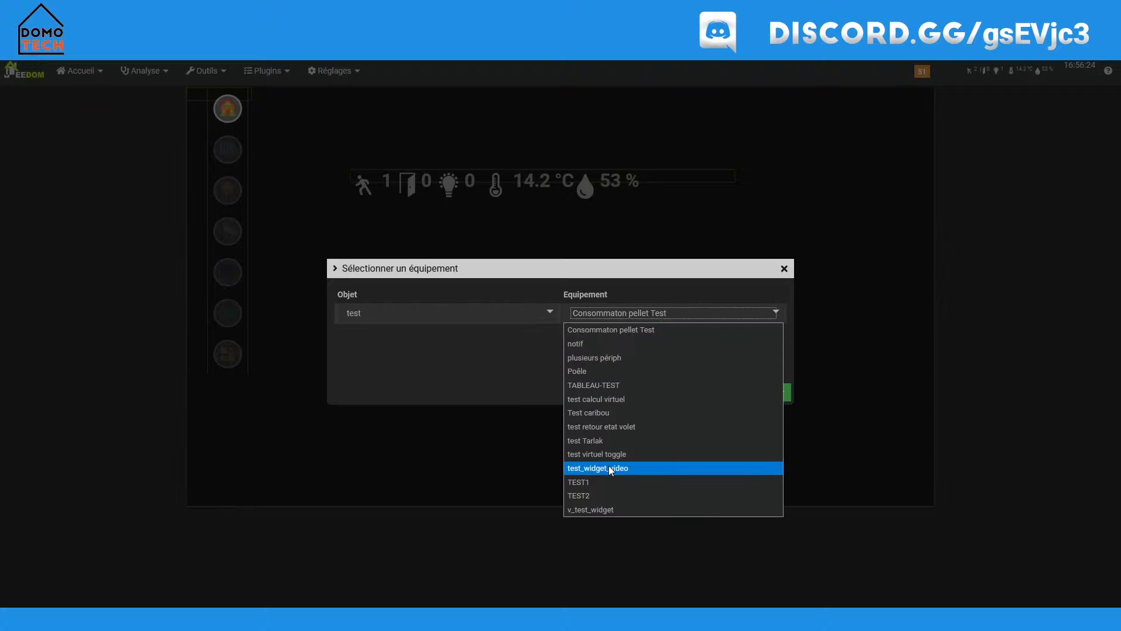
click(611, 387)
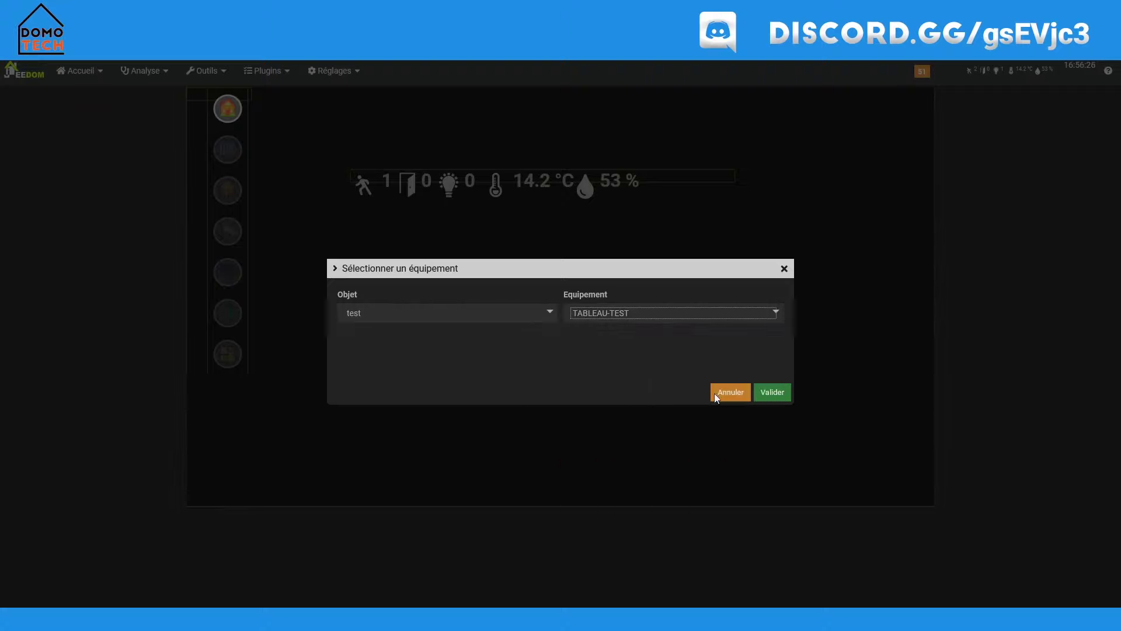
click(776, 393)
drag(377, 245, 450, 321)
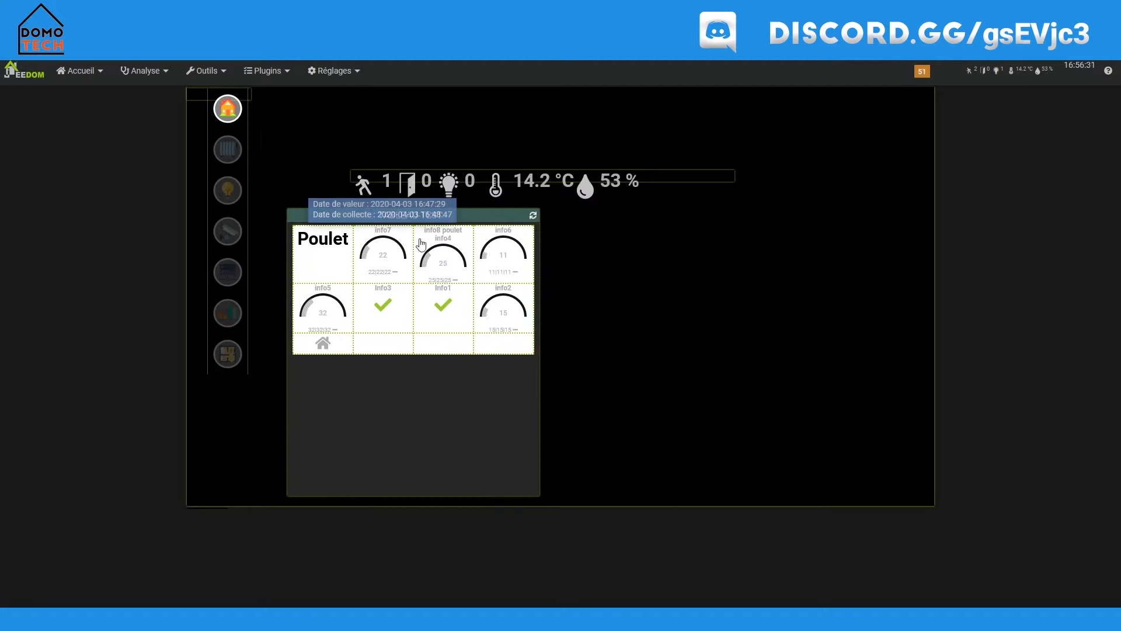
- Make the TABLEAU-TEST component's background transparent, turn off its default text colour, save, and shift the tile across the design
right_click(434, 410)
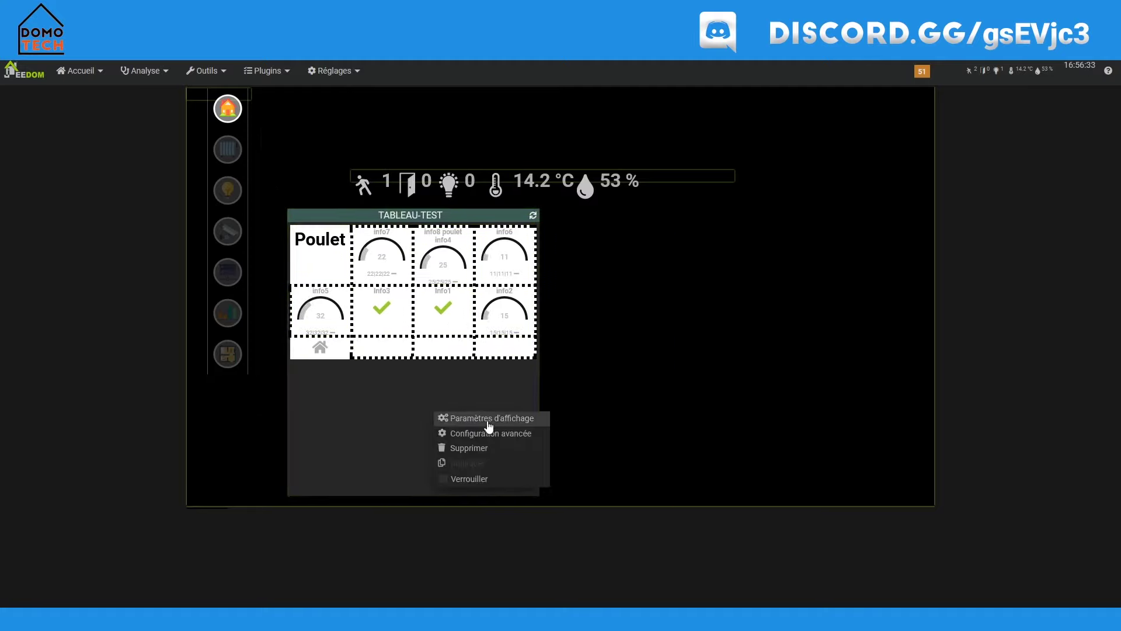
click(501, 421)
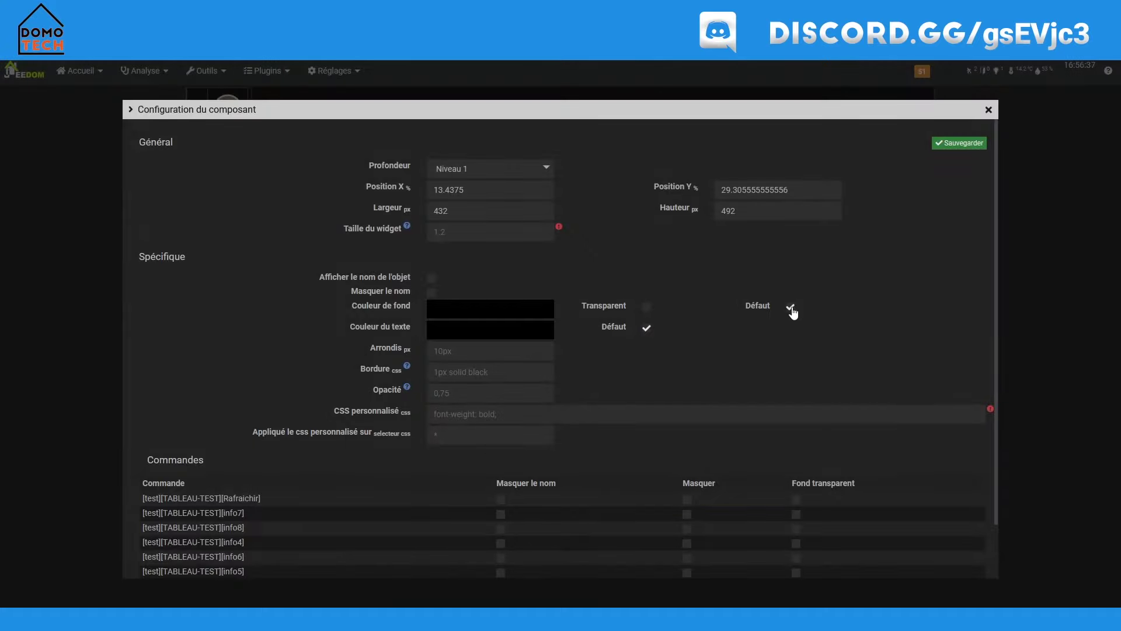
click(646, 327)
click(509, 336)
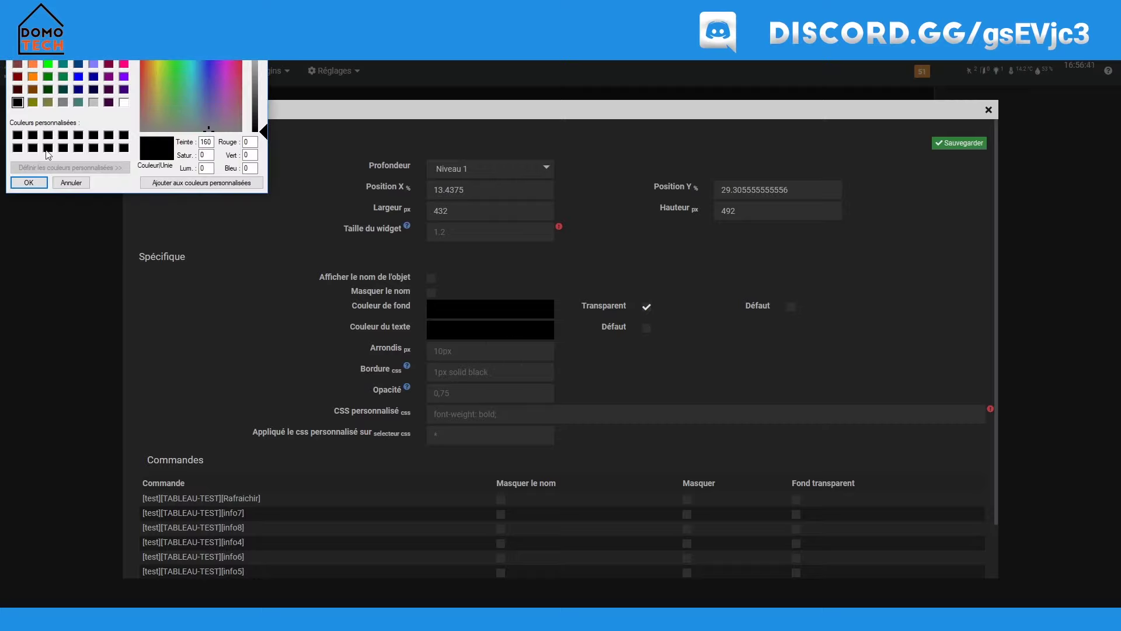
click(69, 182)
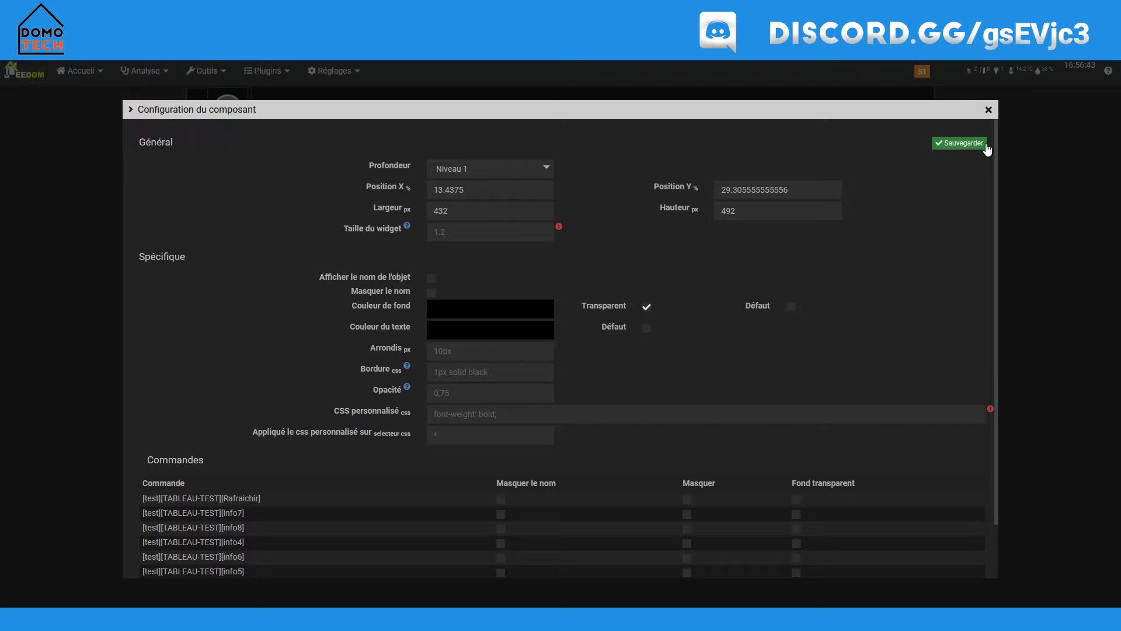
click(967, 143)
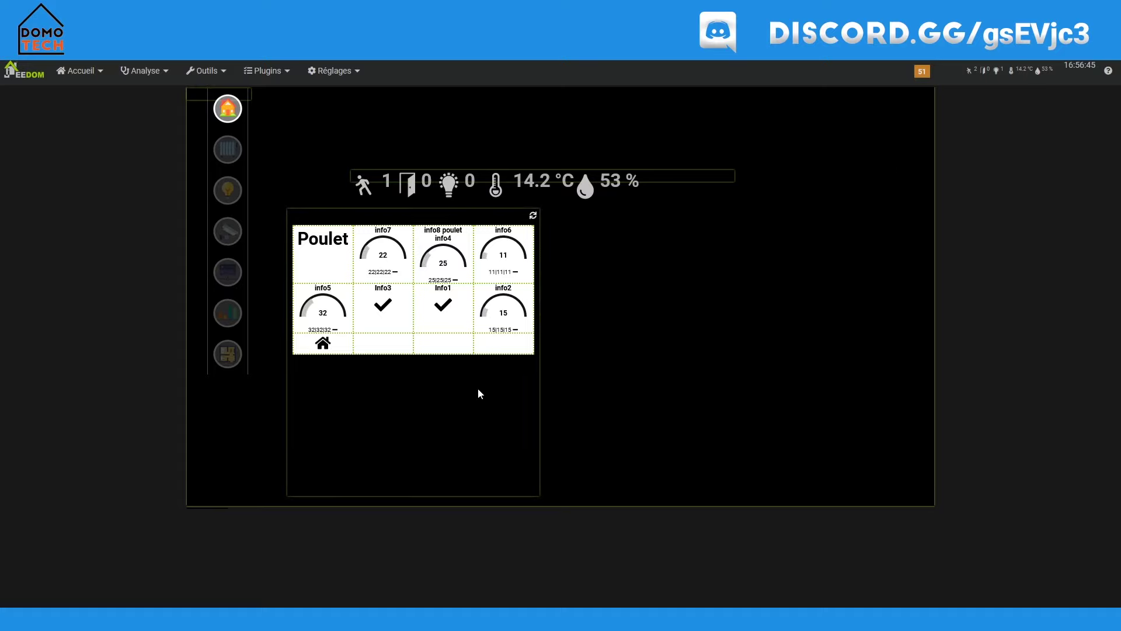
drag(416, 399, 645, 396)
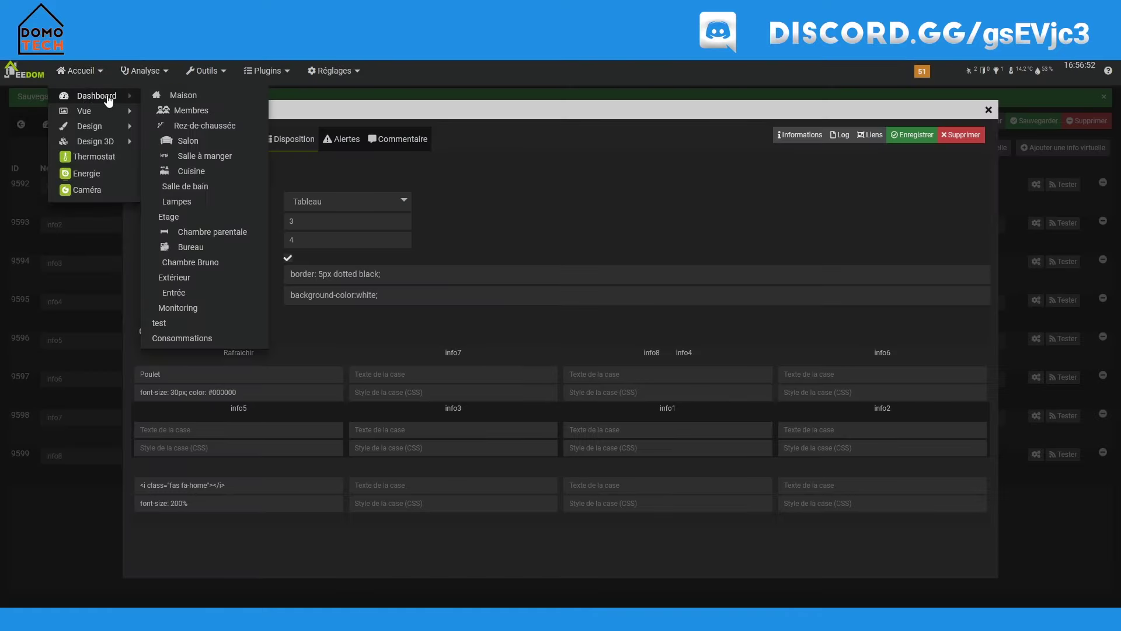
- Open the finished home design in a separate browser tab to view its tables, and return to the equipment configuration
right_click(26, 77)
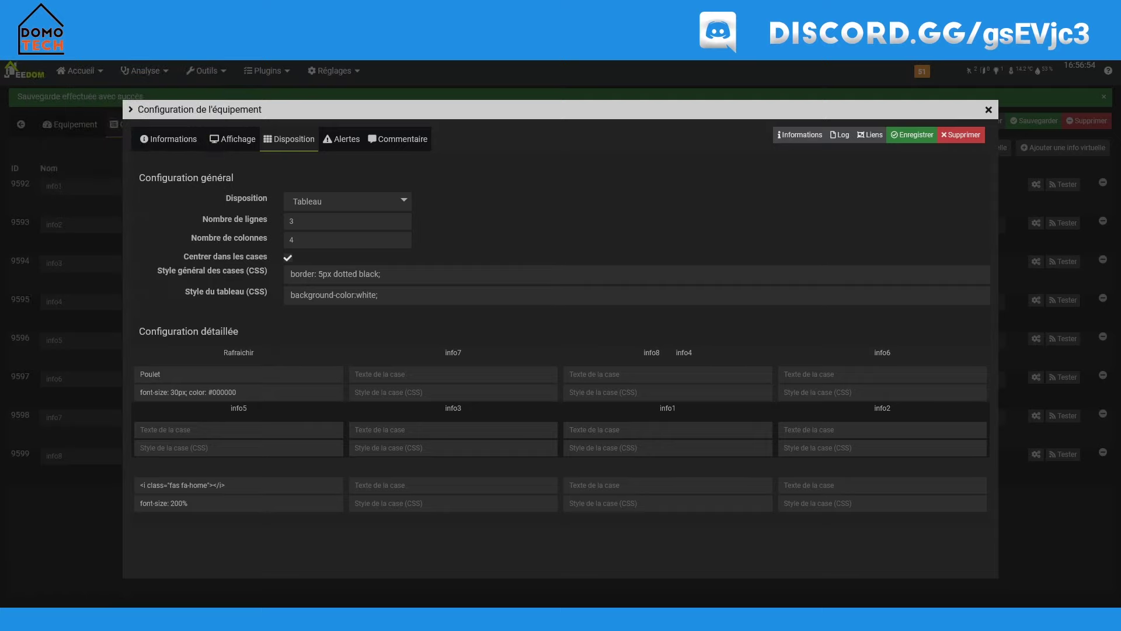
click(26, 77)
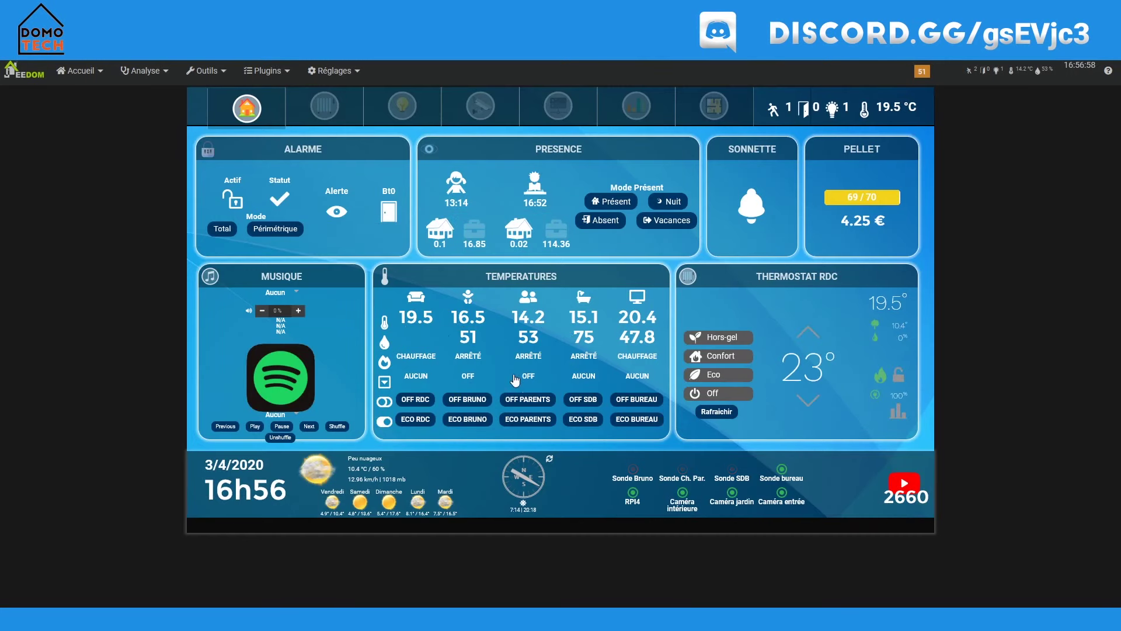
click(93, 9)
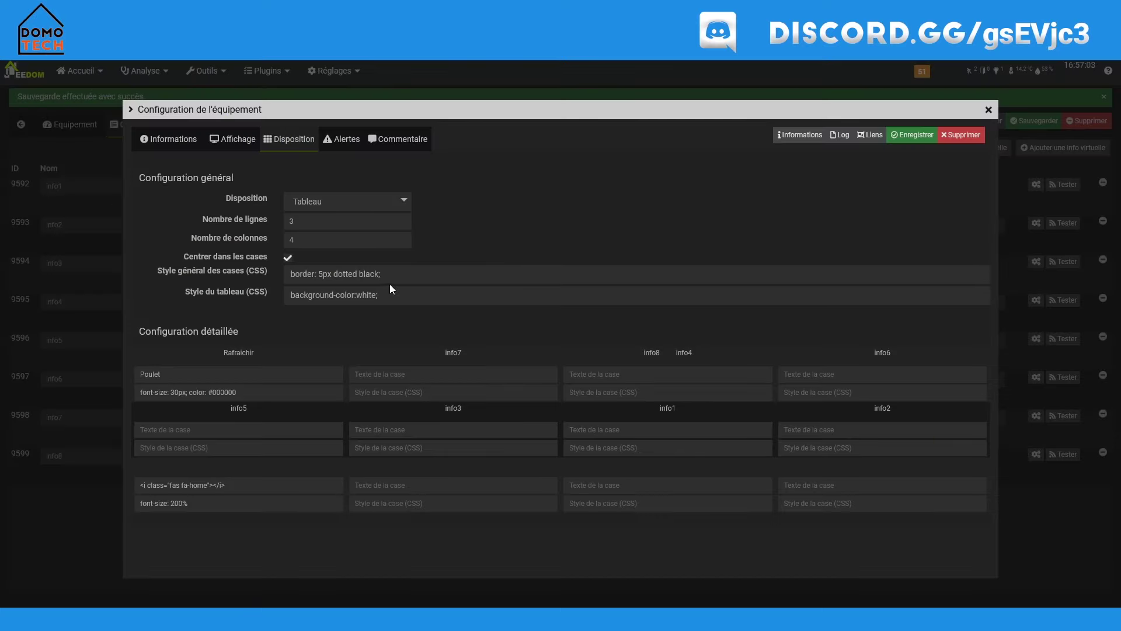
- Clear the general table CSS style of TABLEAU-TEST and save the equipment configuration
triple_click(391, 294)
key(BackSpace)
click(911, 135)
- Set the TABLEAU-TEST component's text colour to white in its display parameters on the design and save
click(82, 9)
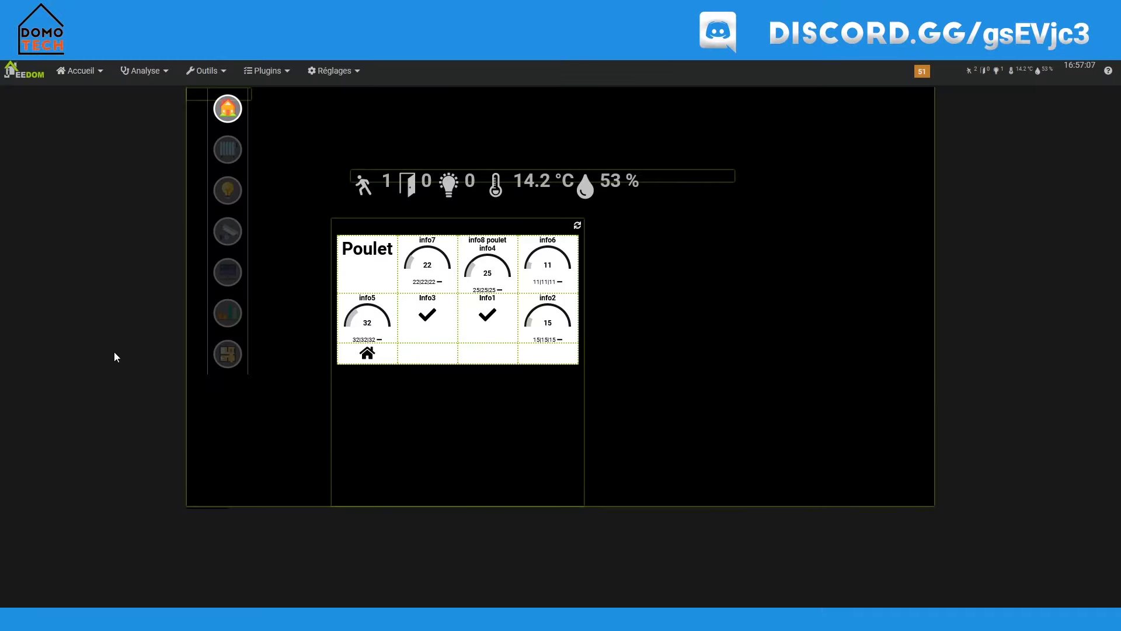
right_click(472, 310)
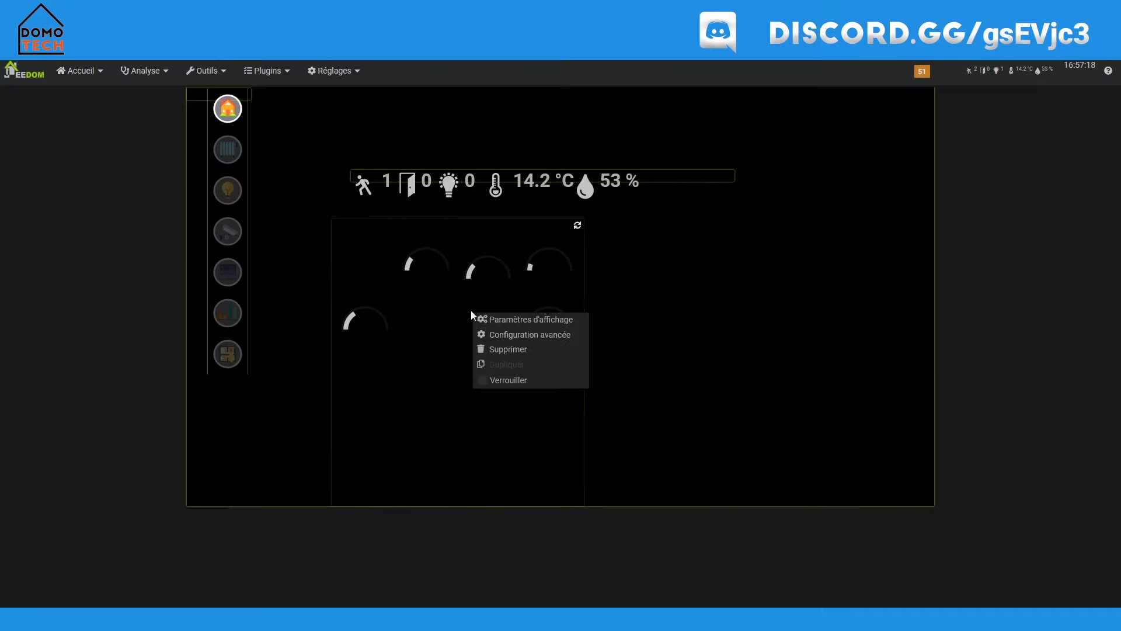
click(518, 321)
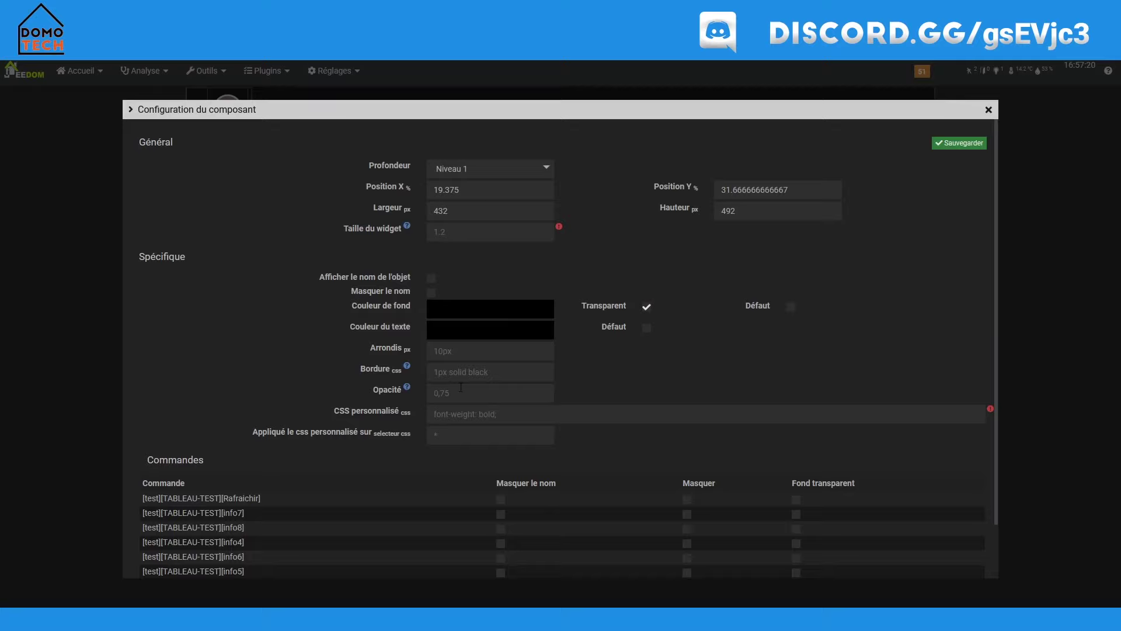
click(461, 331)
click(124, 102)
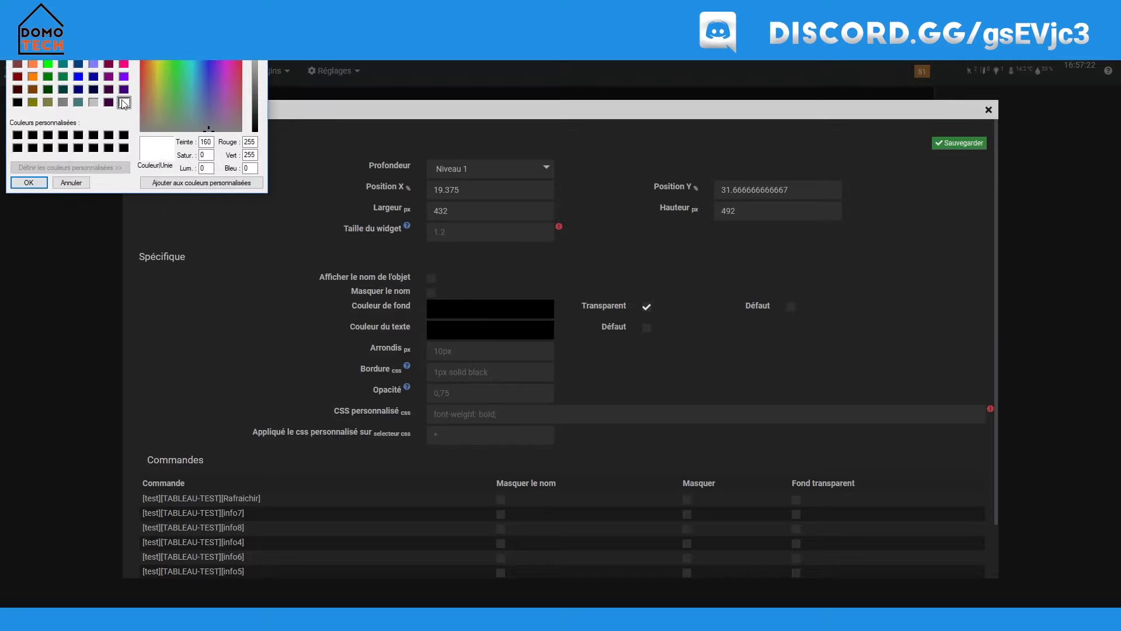
click(29, 182)
click(959, 143)
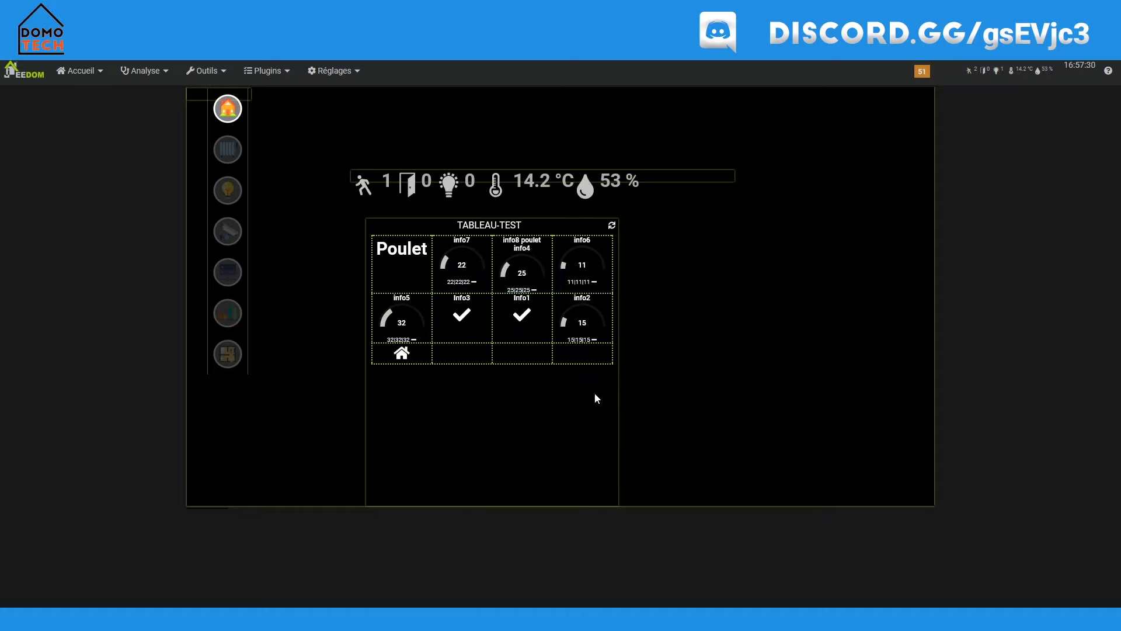
- View the finished home design again and return to the TABLEAU-TEST equipment configuration
key(ctrl+Tab)
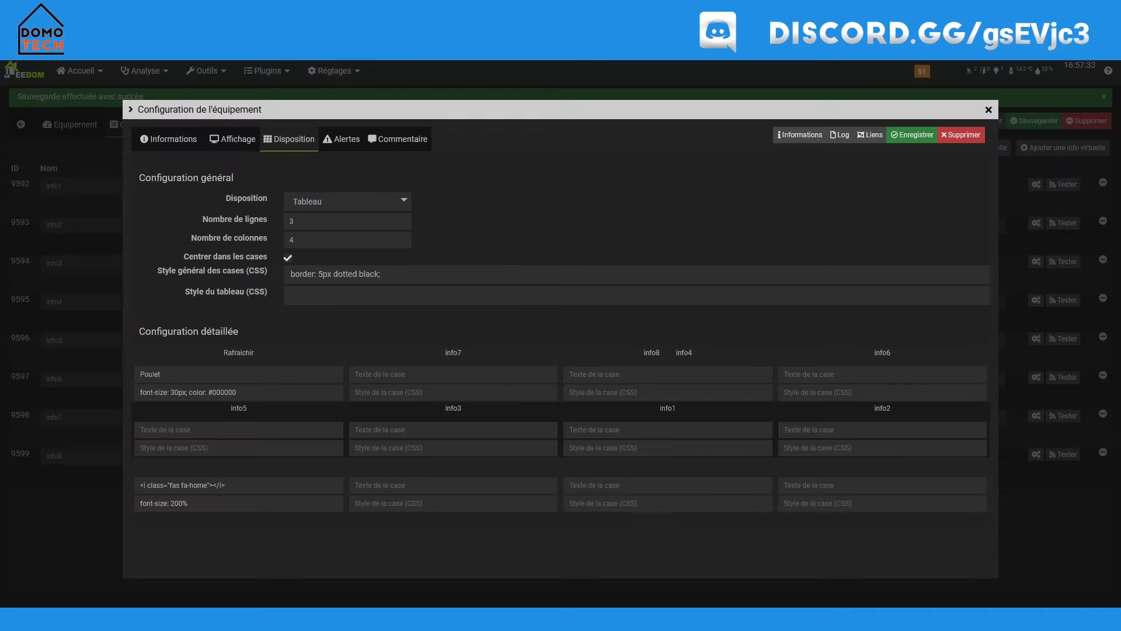
click(257, 9)
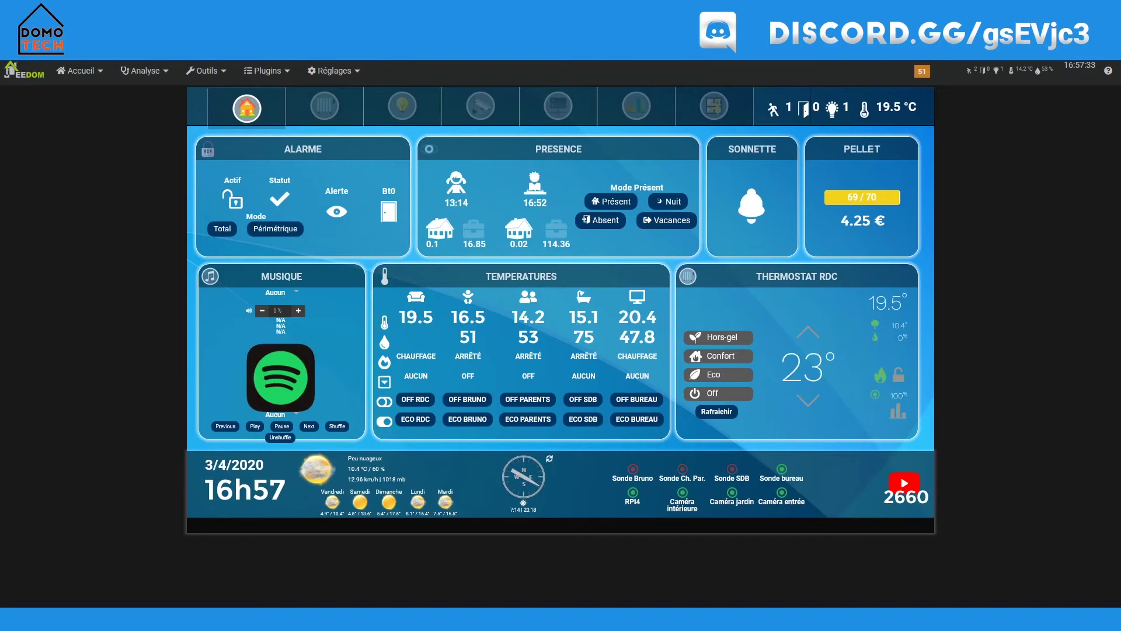
click(187, 8)
click(111, 9)
click(187, 8)
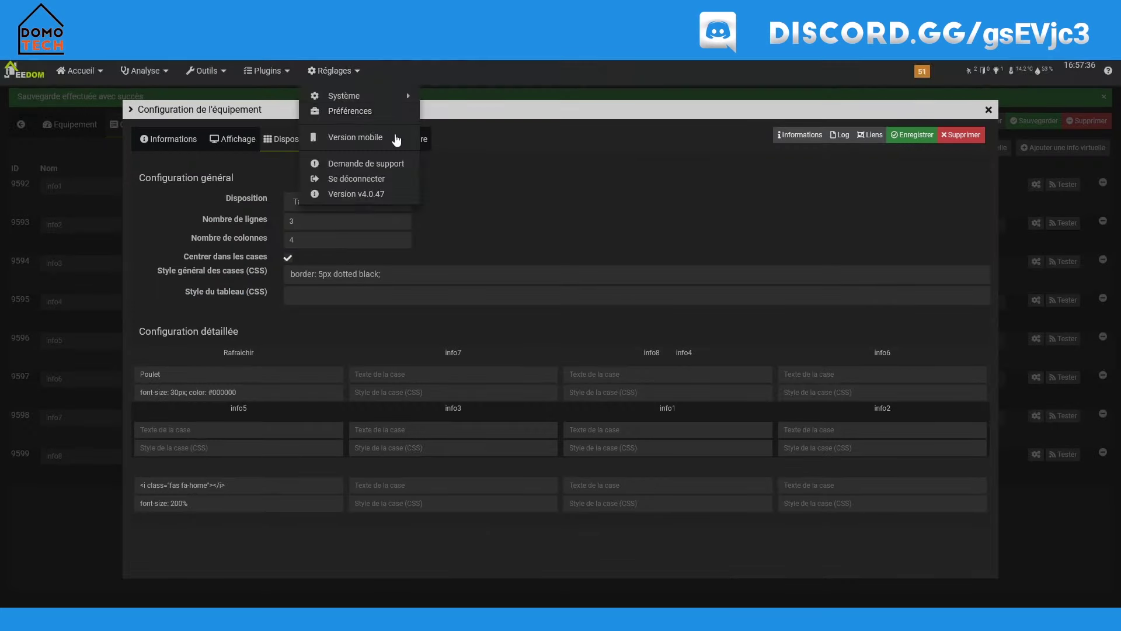
- Close the layout configuration, import the Sonde bureau equipment from the Bureau object into TABLEAU-TEST and save it
click(988, 110)
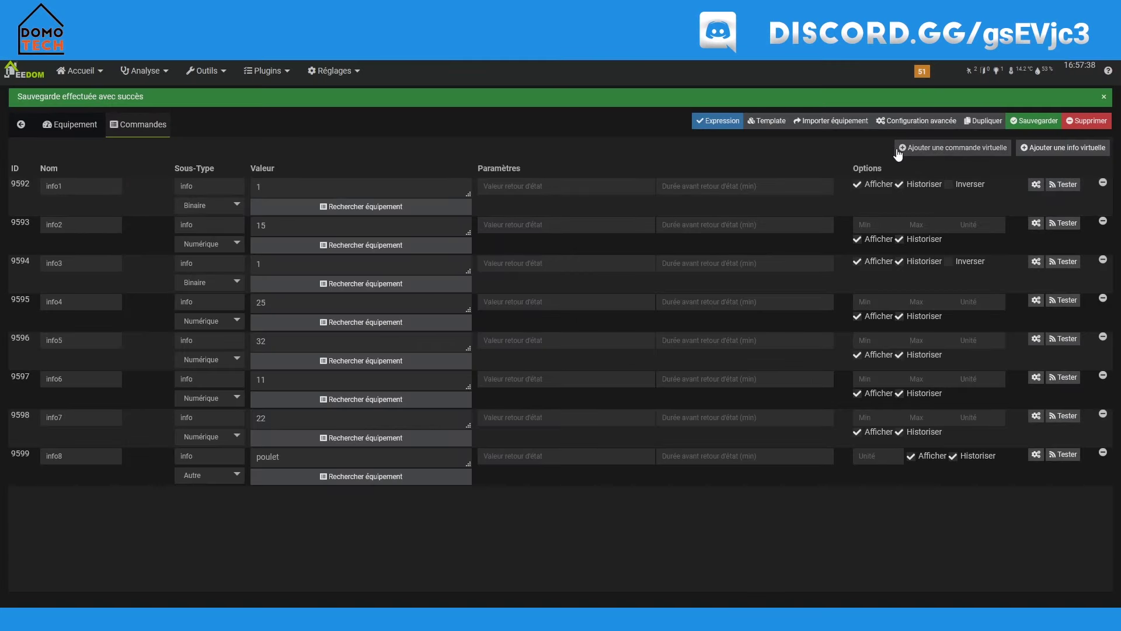
click(824, 124)
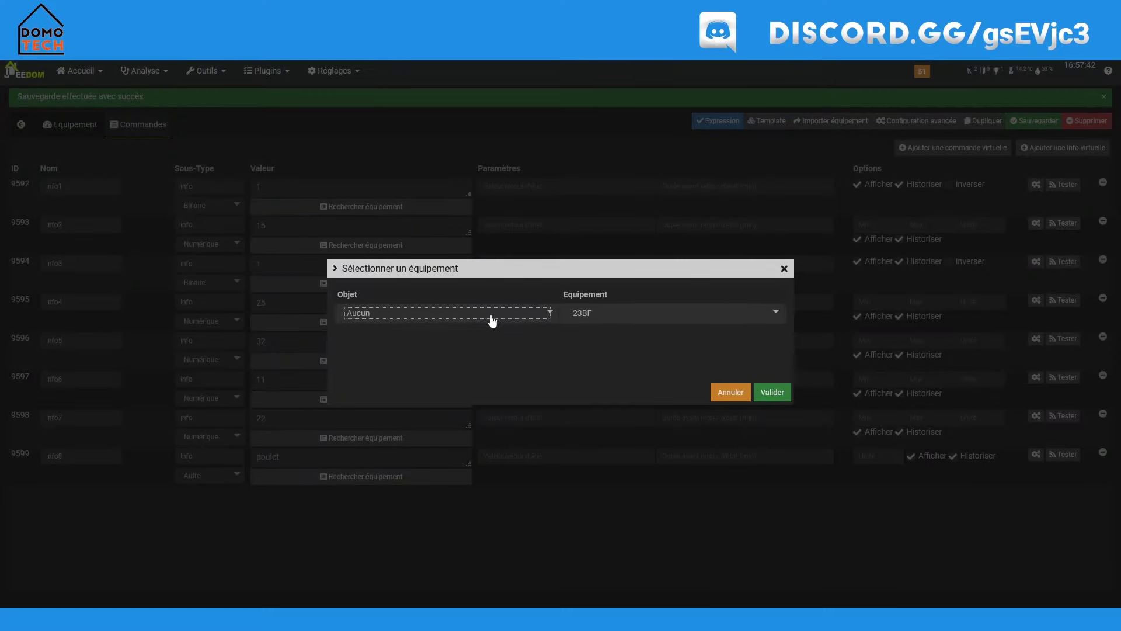
click(422, 316)
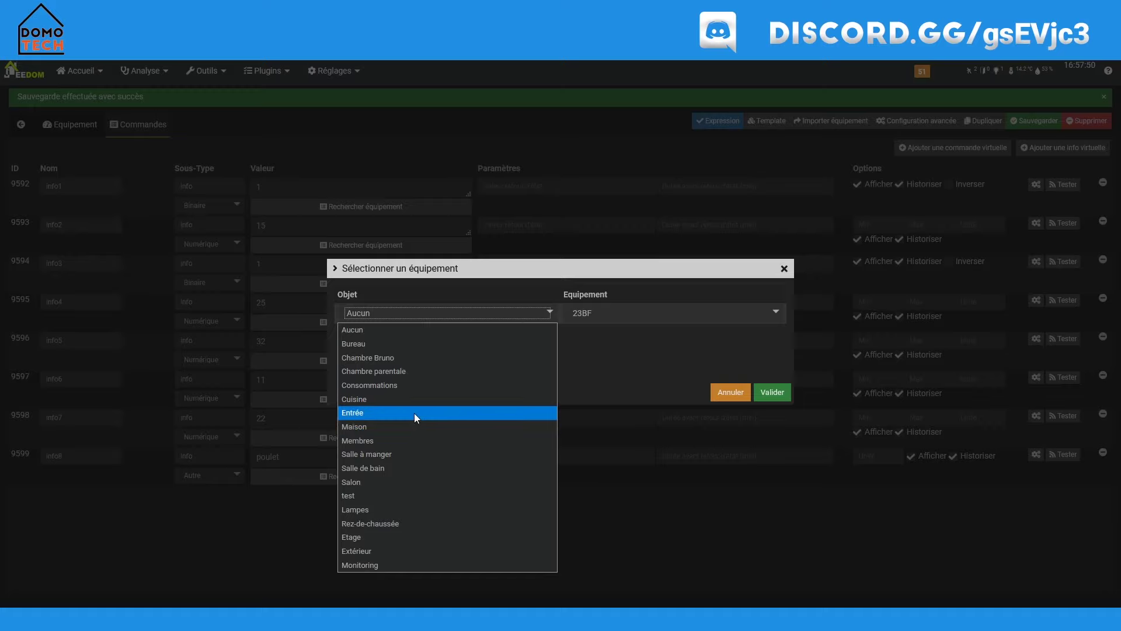
click(386, 345)
click(648, 313)
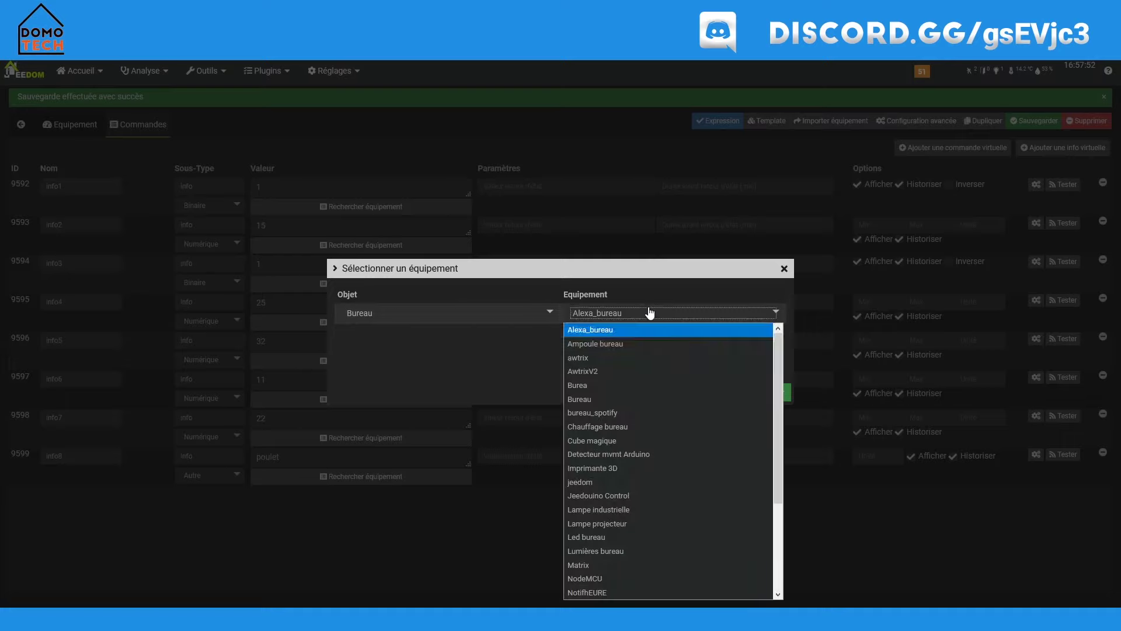
scroll(635, 527, down, 3)
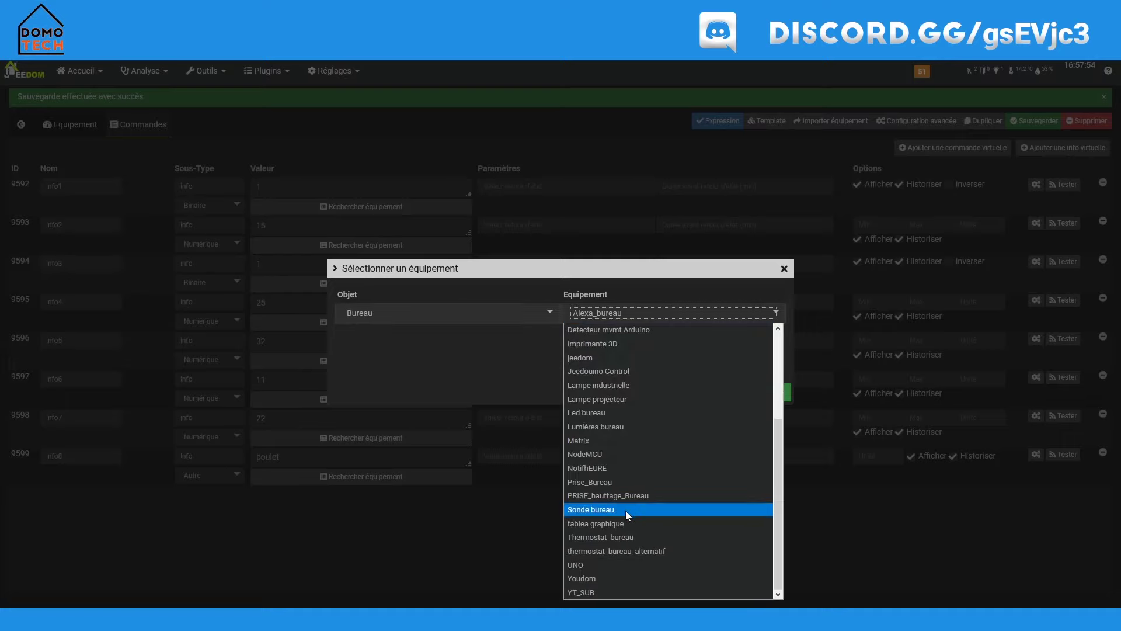
click(612, 510)
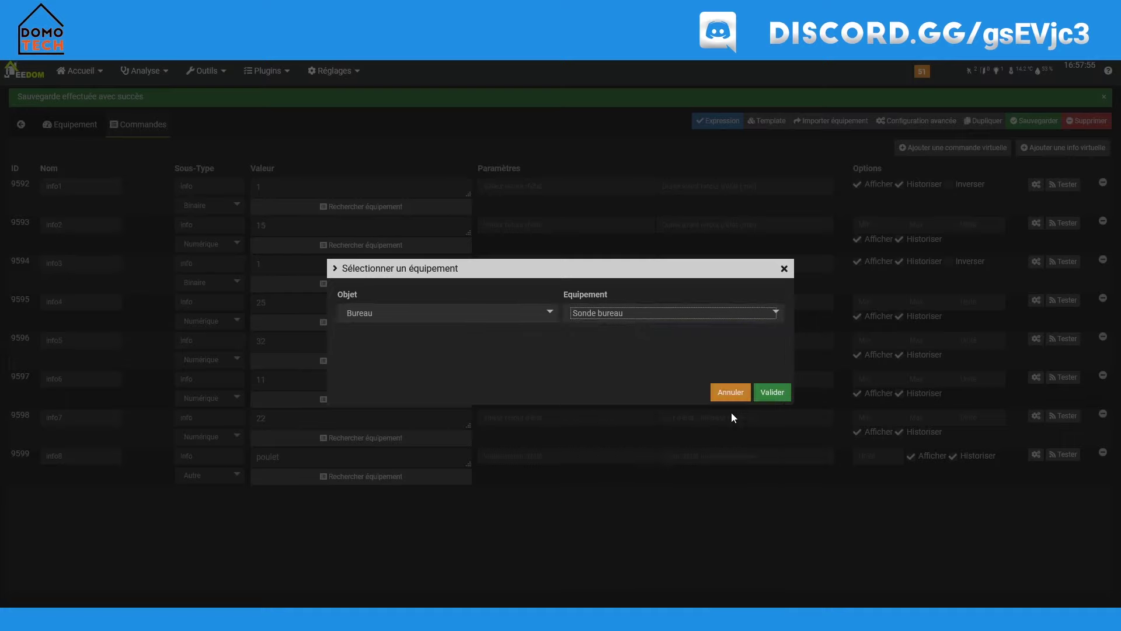
click(774, 392)
key(ctrl+s)
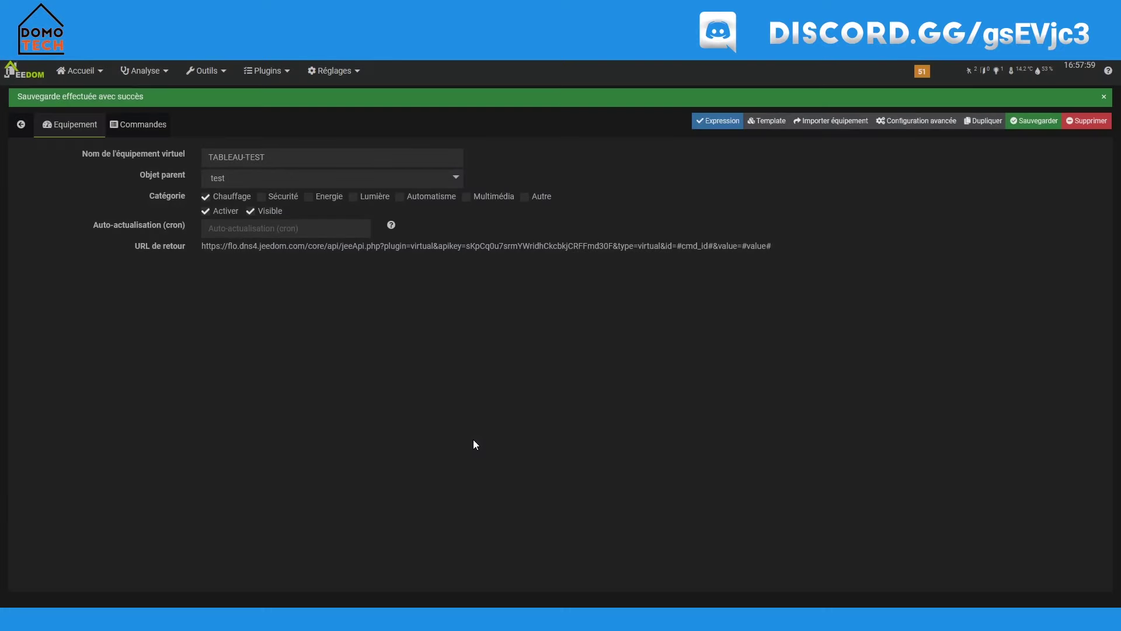
- Delete the info1 to info6, Batterie and Firmware commands from the virtual device's command list
click(139, 124)
scroll(227, 423, down, 5)
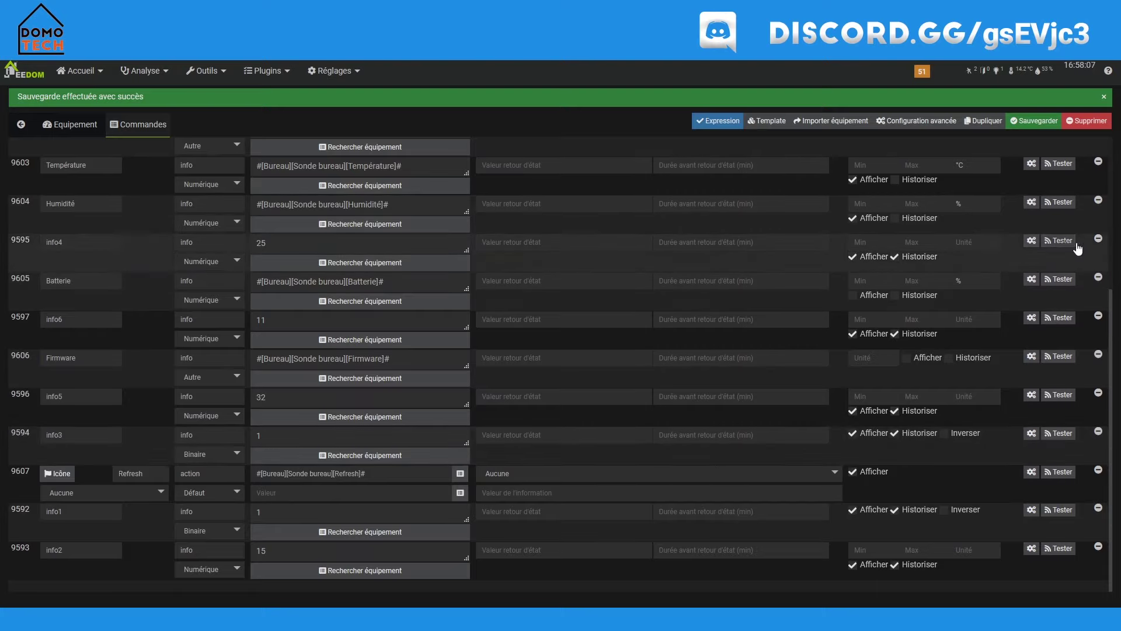
click(1098, 238)
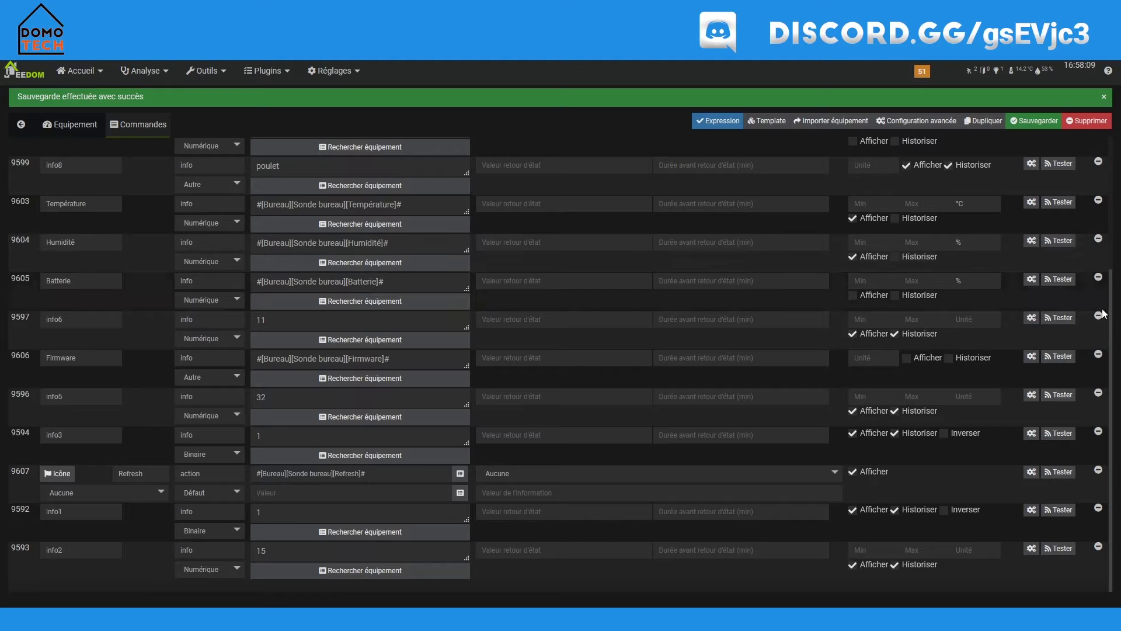
click(1099, 394)
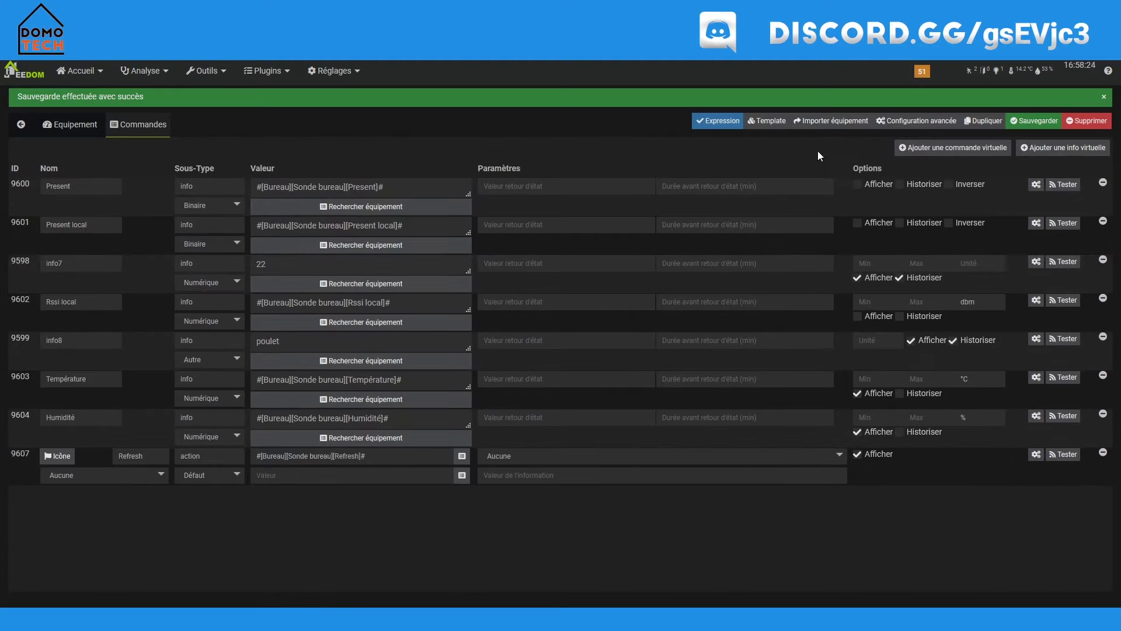
- Add a virtual action command named Ok with the Défaut subtype, link it to the Present info, and save the equipment
click(956, 149)
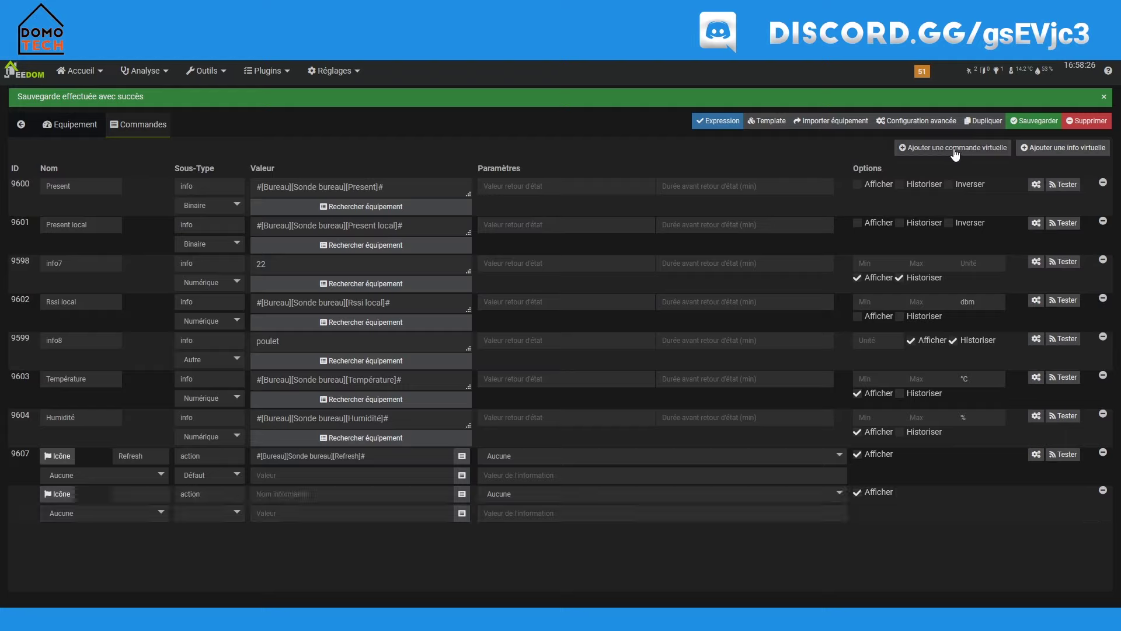
click(231, 513)
click(197, 528)
click(131, 513)
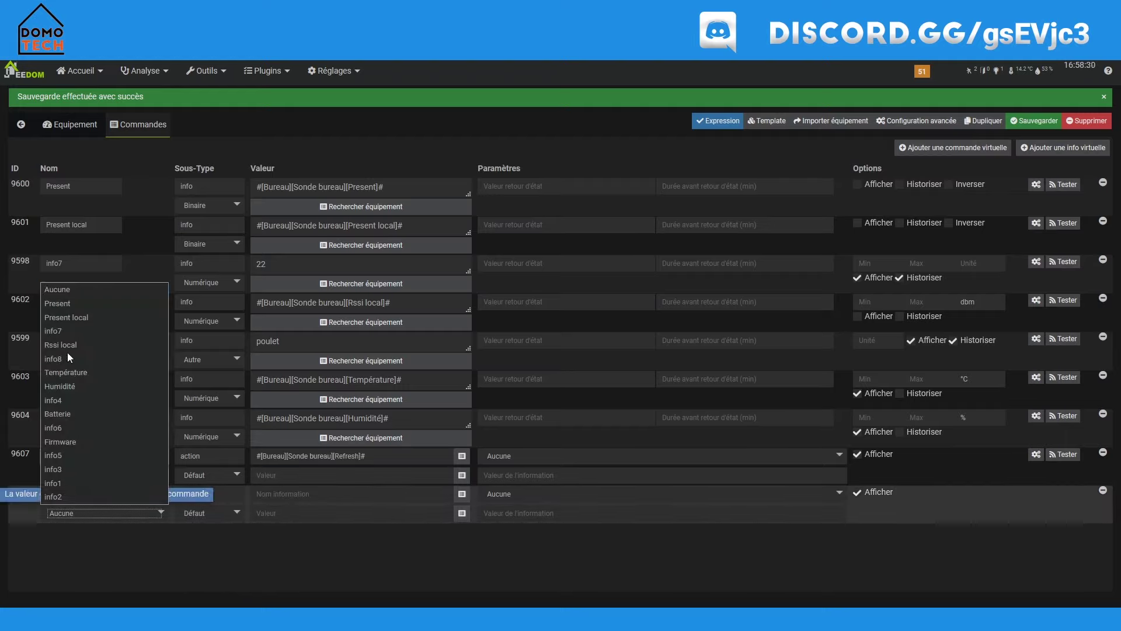
click(82, 303)
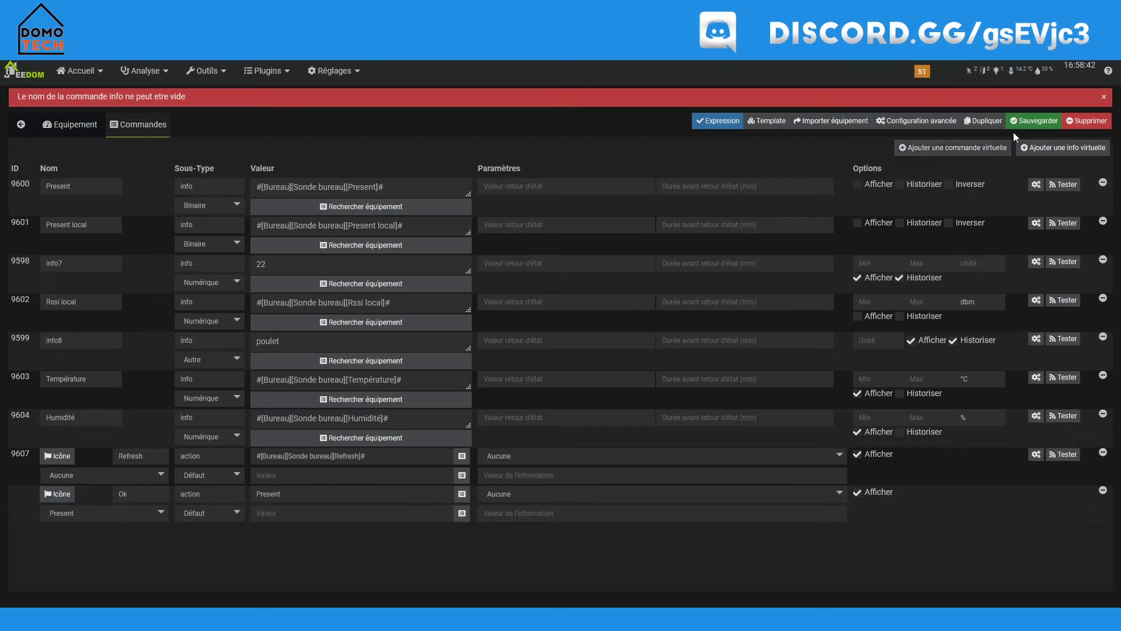
click(1036, 120)
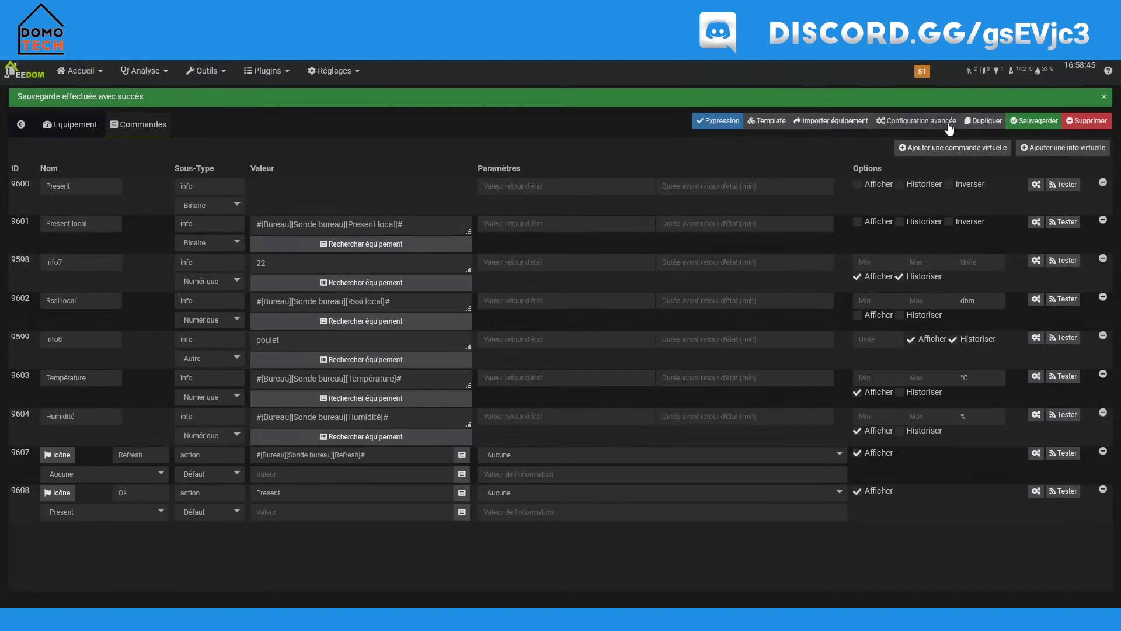
- In the advanced table layout, place Humidité, Température, Rafraichir and Ok in the second row's four cells in that order and save
click(926, 121)
click(291, 141)
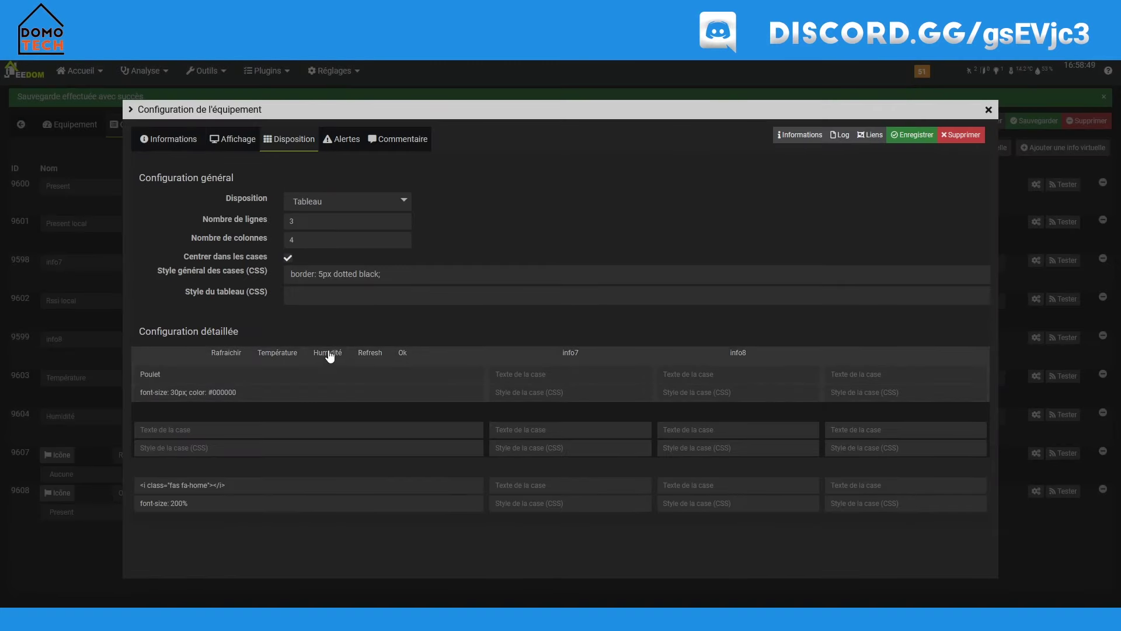
drag(328, 353, 304, 414)
drag(283, 354, 489, 412)
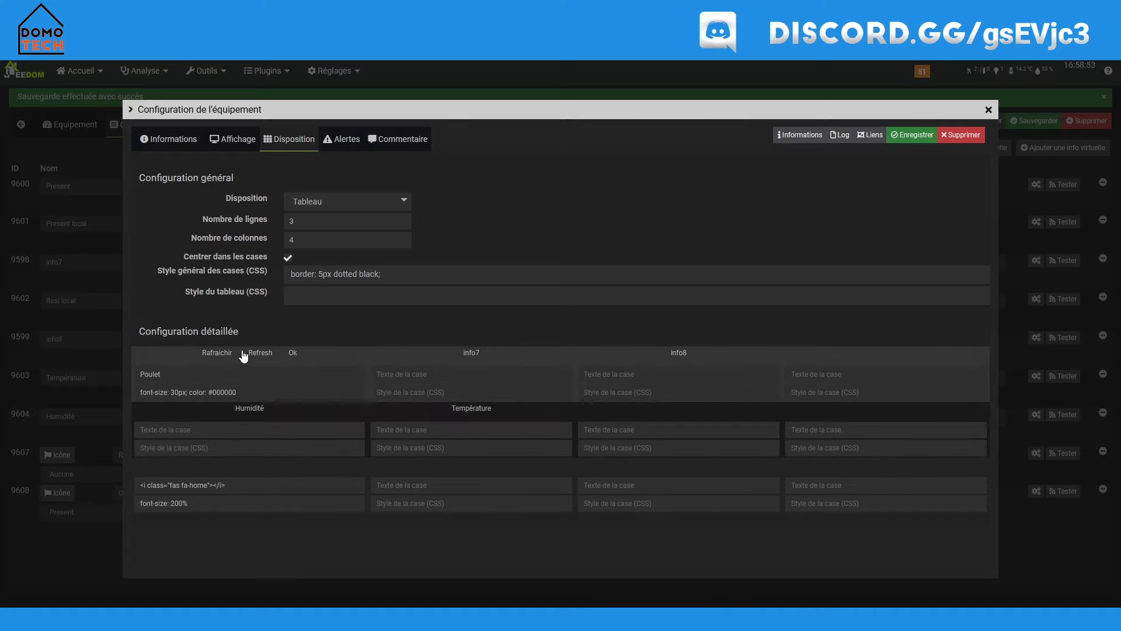
drag(220, 358, 818, 418)
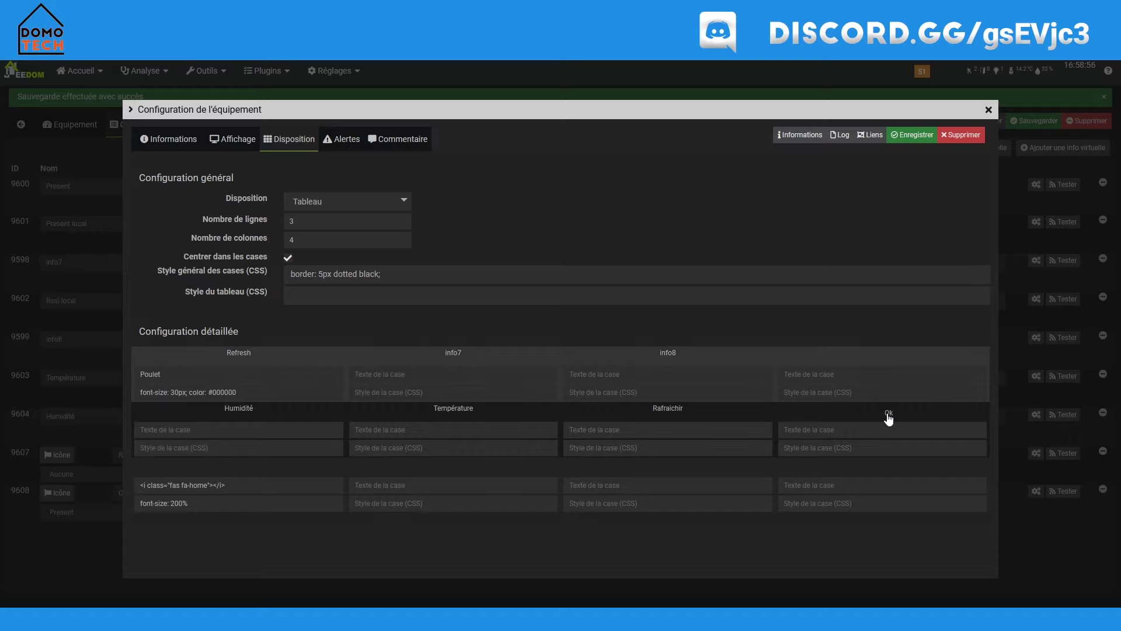
click(916, 137)
- Examine the rearranged TABLEAU-TEST tile on the dashboard and return to its layout configuration
click(281, 9)
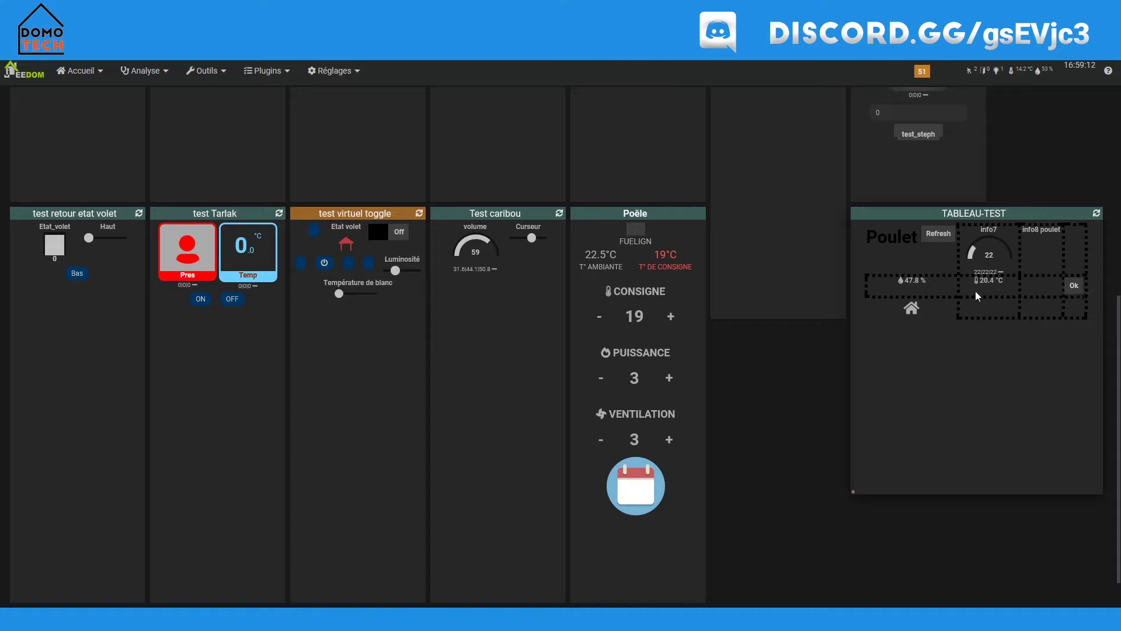
mouse_move(981, 250)
click(327, 9)
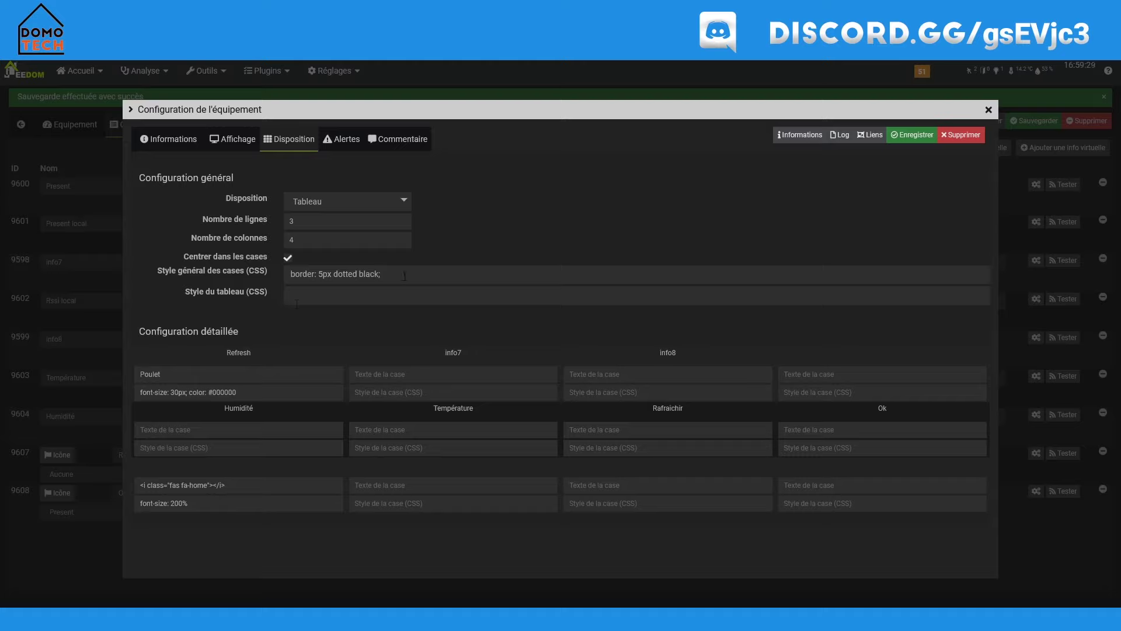
- Append "width: 150px;" to the table's general cell CSS style after the dotted border rule and save the layout
text(width: 5)
key(BackSpace)
text(150px;)
click(923, 134)
- Check the column widths of the TABLEAU-TEST tile on the dashboard, try its Ok command, and return to the layout configuration
key(ctrl+Tab)
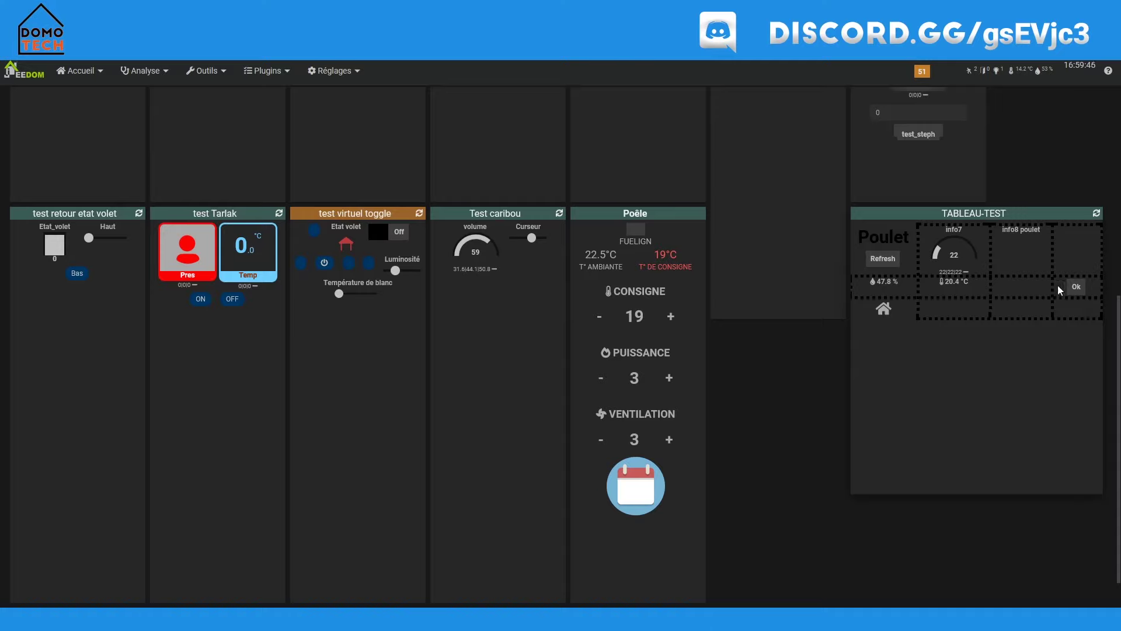
click(1077, 290)
key(ctrl+Tab)
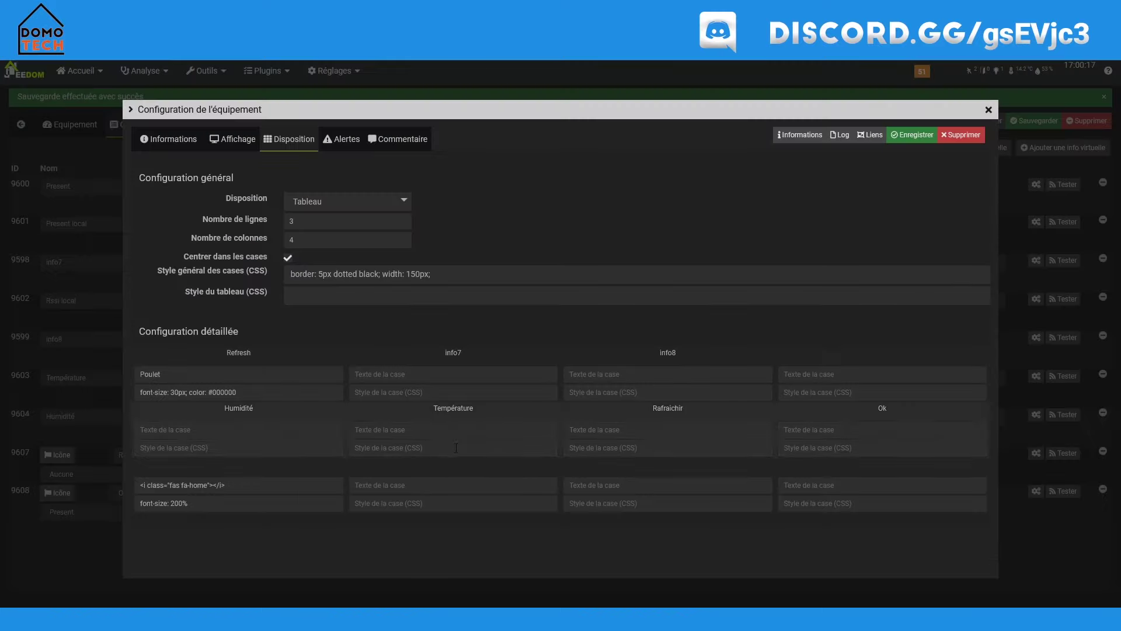